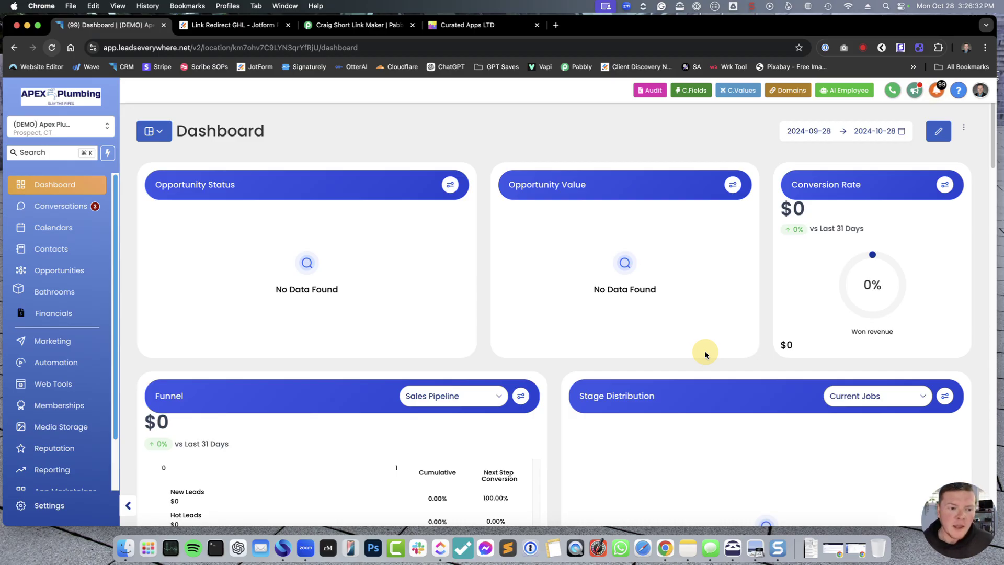
- Open GoHighLevel's Settings > URL Redirects page
left_click(412, 143)
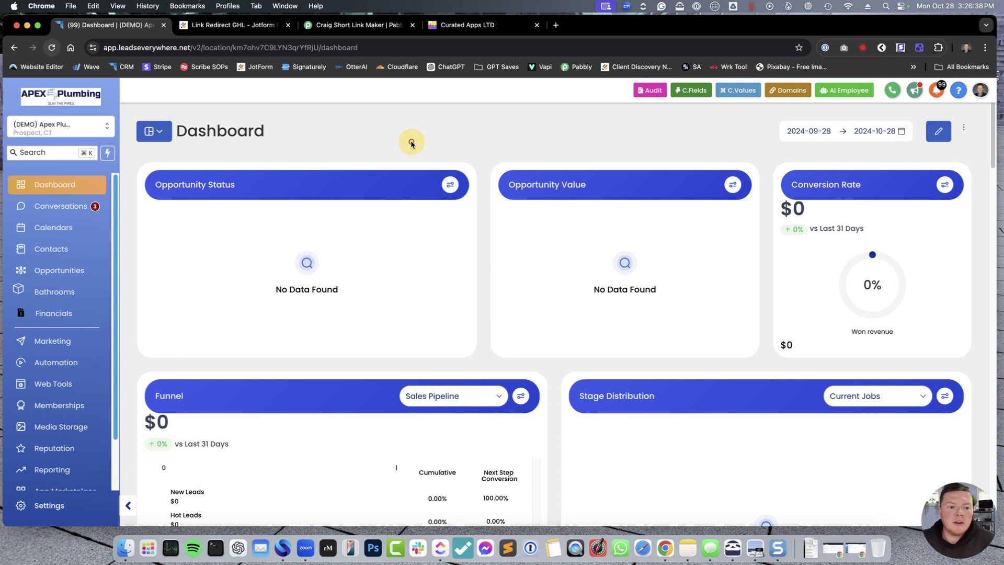
left_click(42, 505)
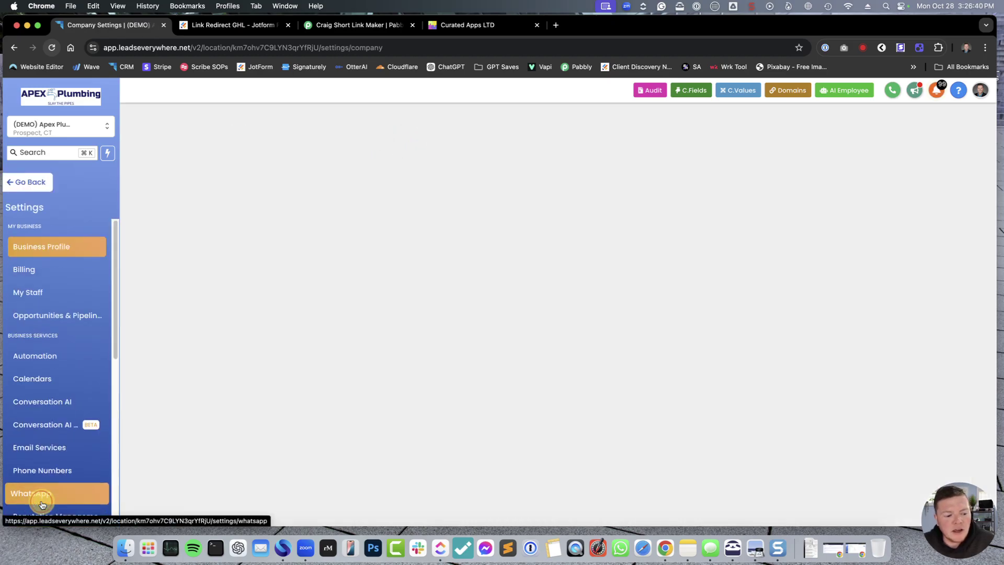
scroll(57, 428, "down", 5)
left_click(55, 402)
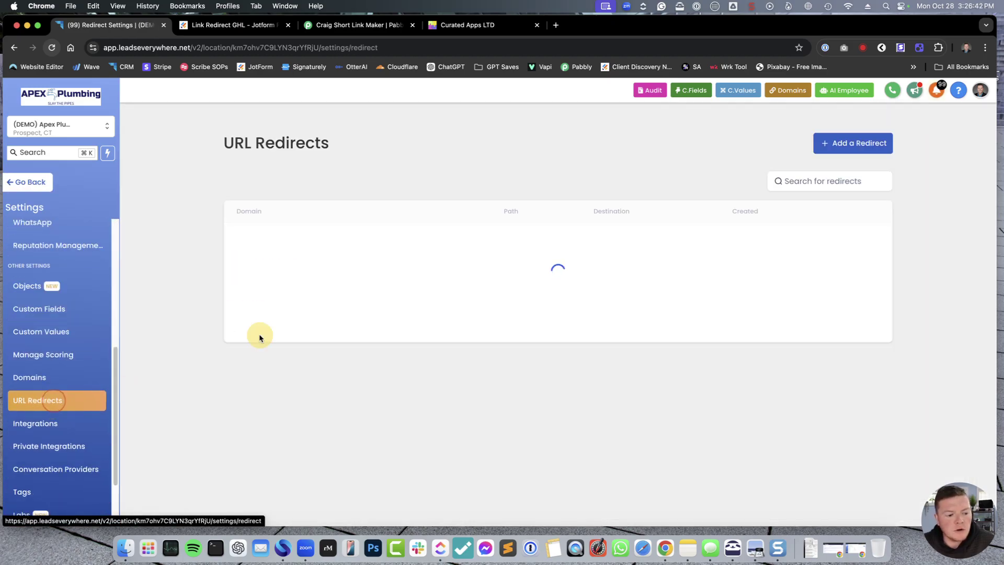
- Start a new redirect and view its domain list, then cancel and go to the Jotform form
left_click(752, 331)
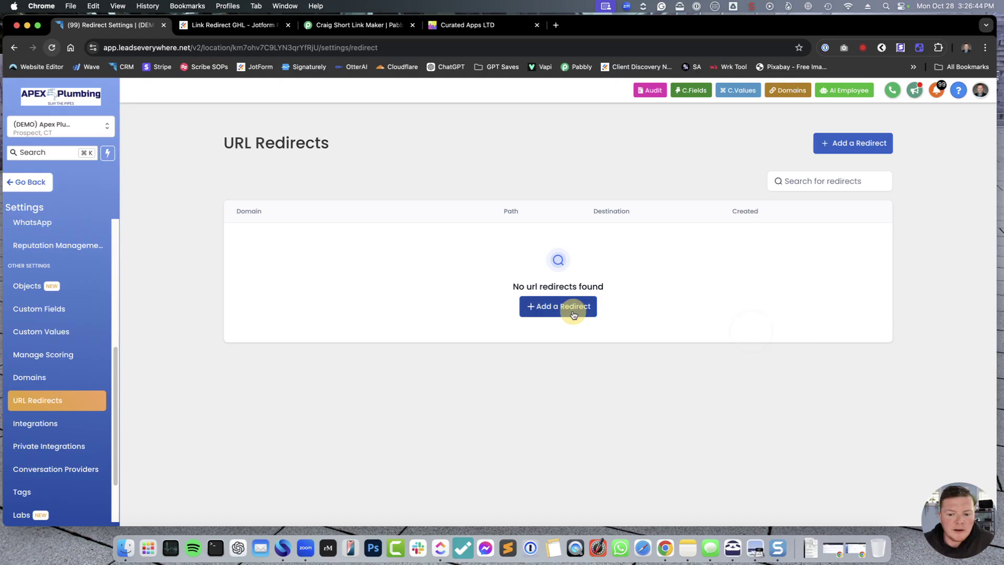
left_click(570, 307)
left_click(533, 234)
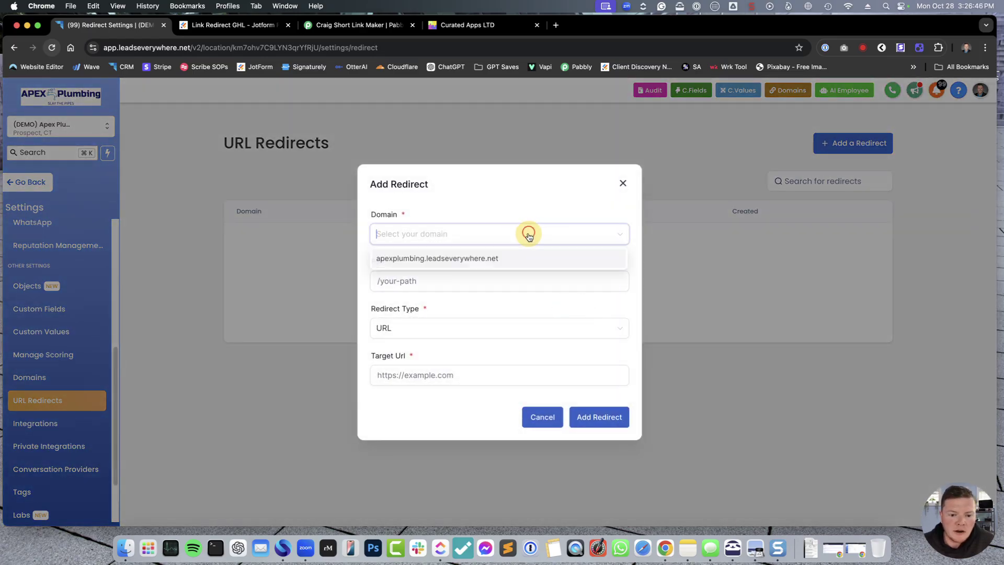
left_click(480, 203)
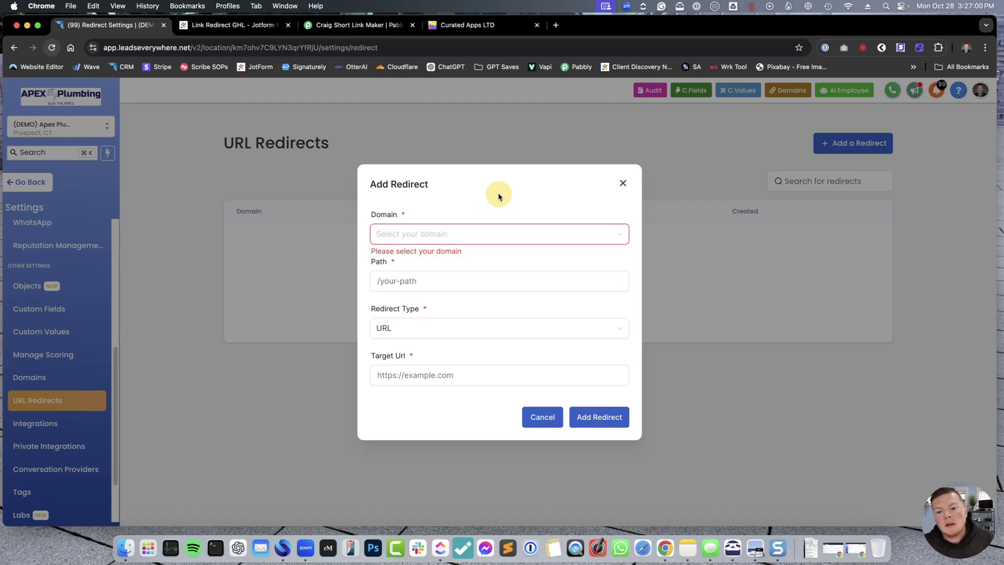
left_click(624, 184)
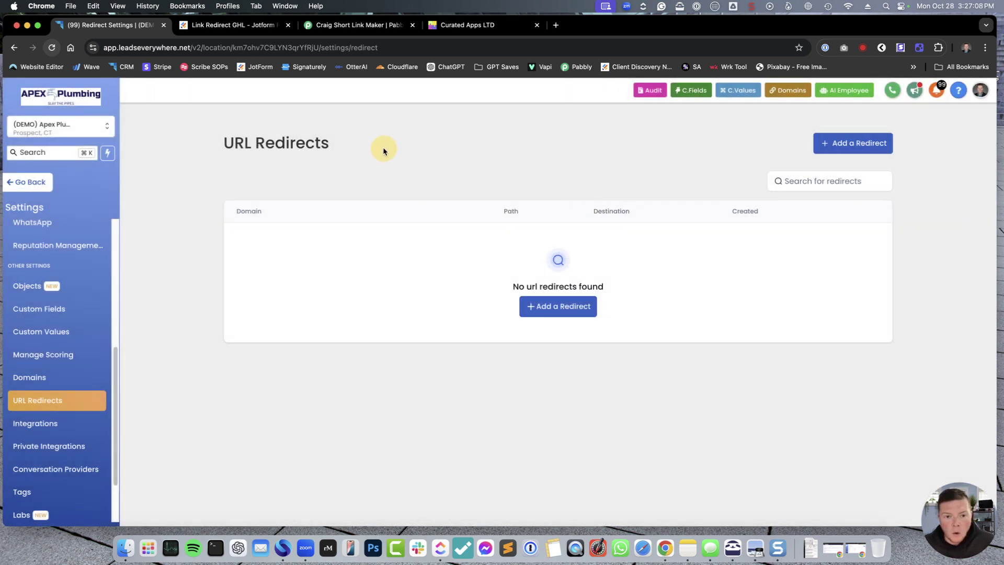
left_click(259, 25)
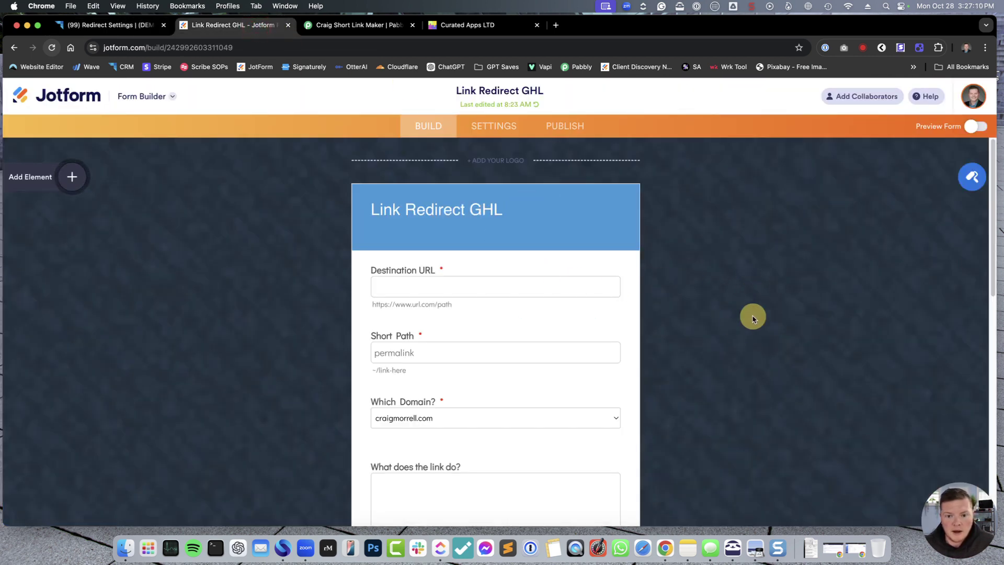
scroll(732, 318, "down", 1)
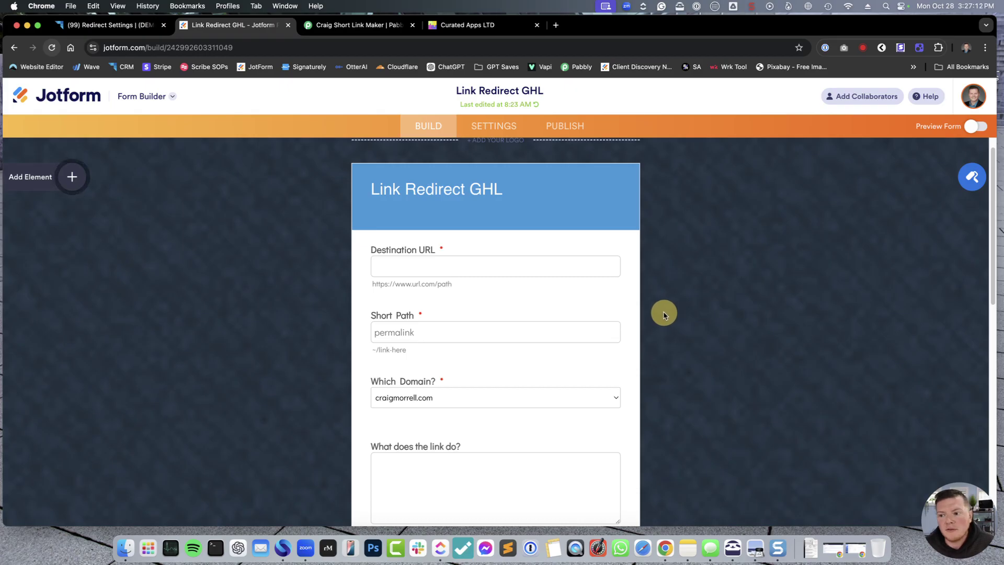
scroll(629, 321, "down", 1)
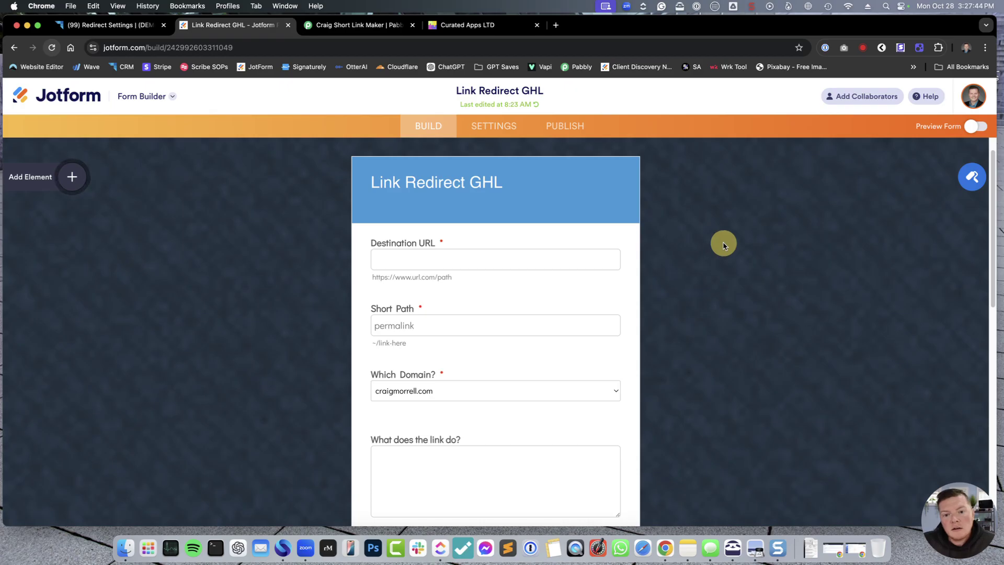
left_click(496, 263)
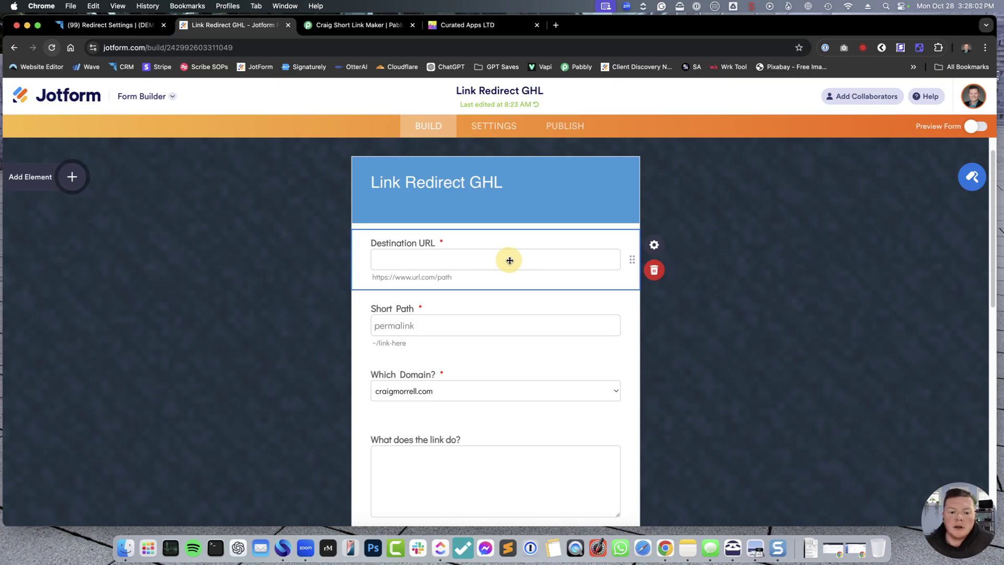
left_click(490, 308)
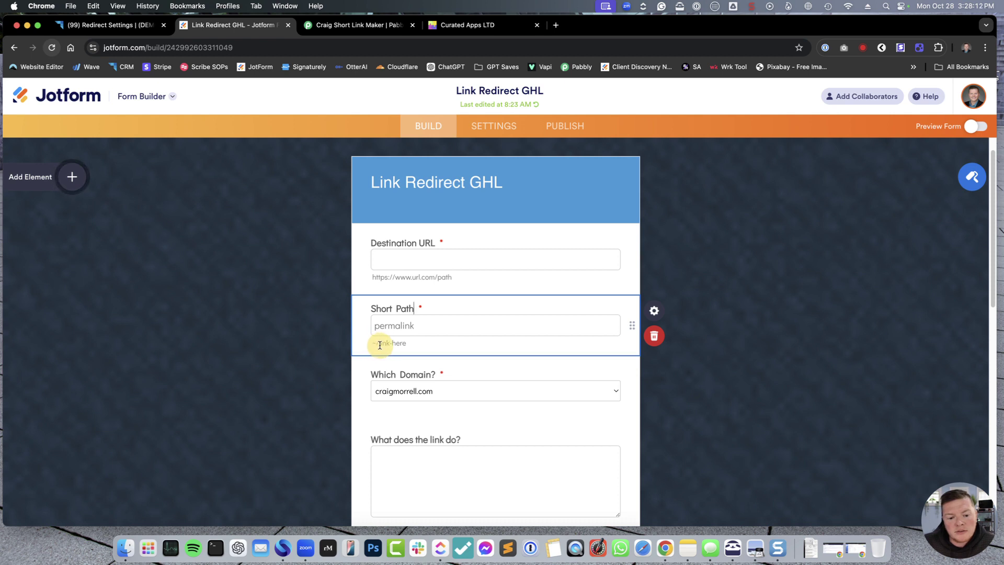
left_click(972, 177)
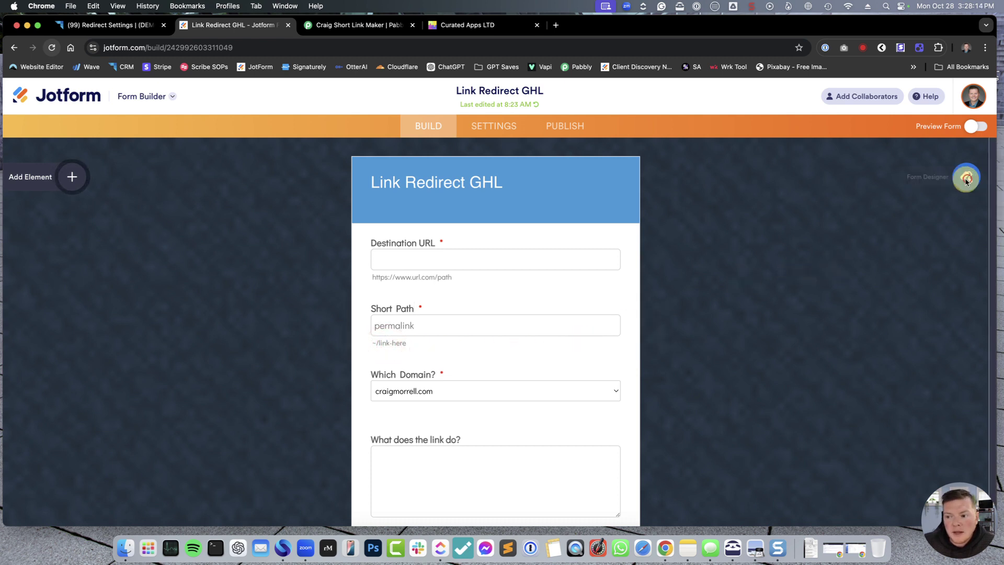
left_click(976, 152)
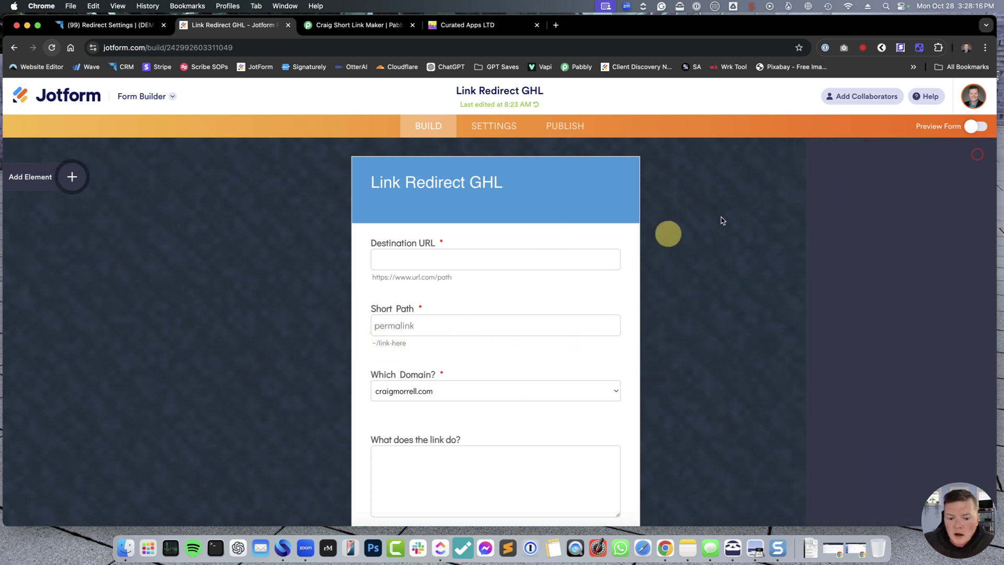
- Review the Short Path field's General, Options and Advanced settings, including its ~/link-here sublabel
left_click(436, 326)
left_click(655, 310)
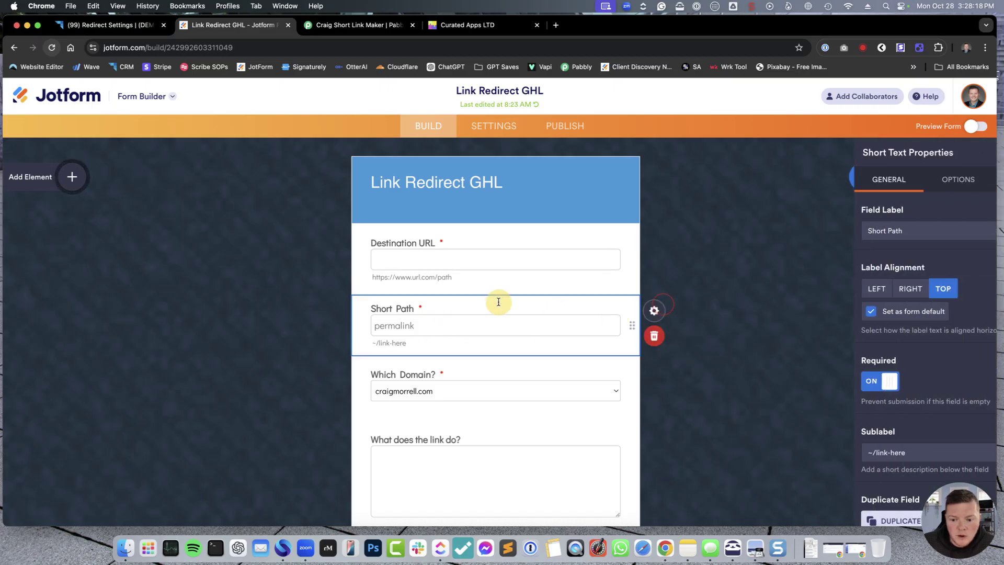
scroll(892, 386, "down", 1)
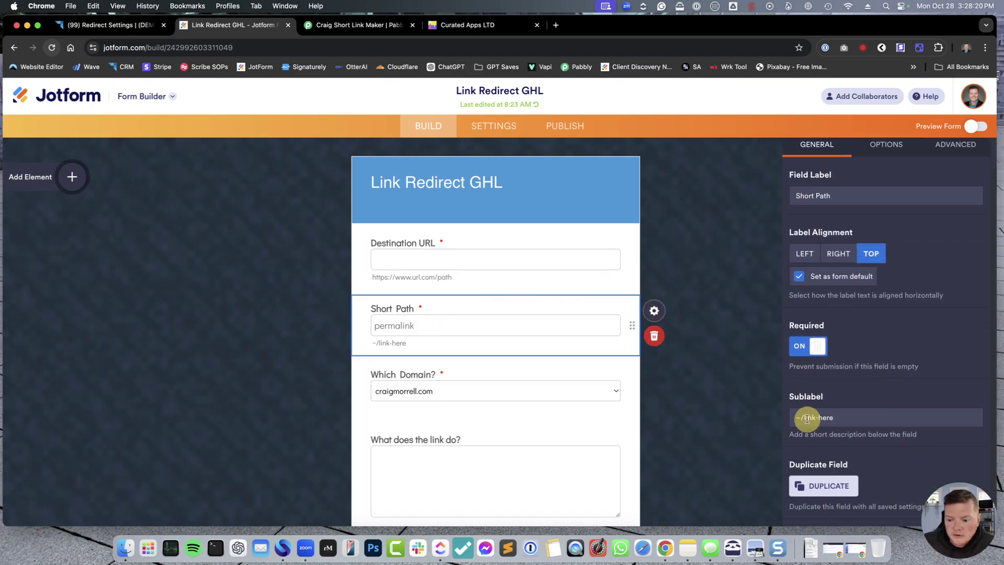
left_click_drag(846, 417, 780, 422)
left_click(845, 419)
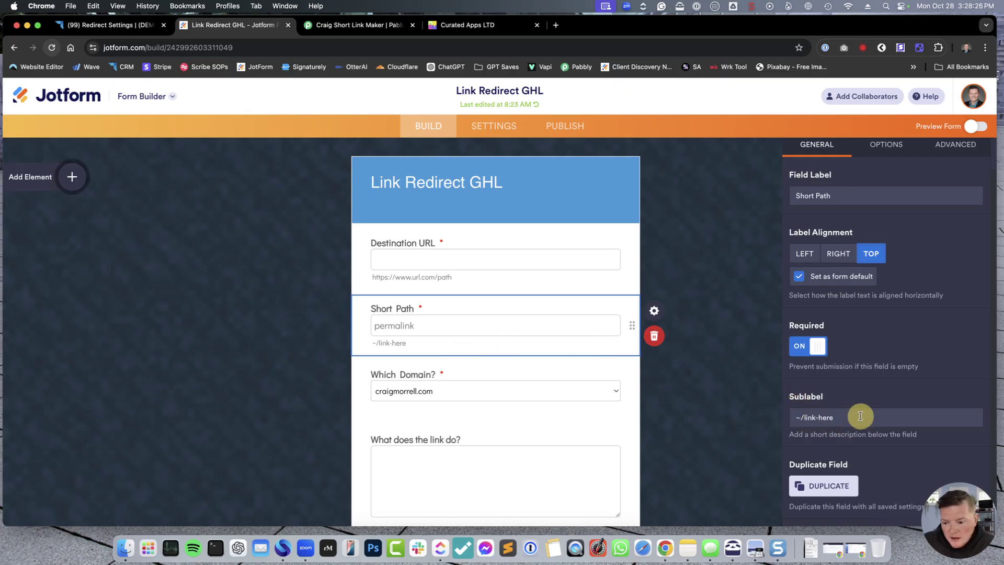
scroll(896, 350, "up", 2)
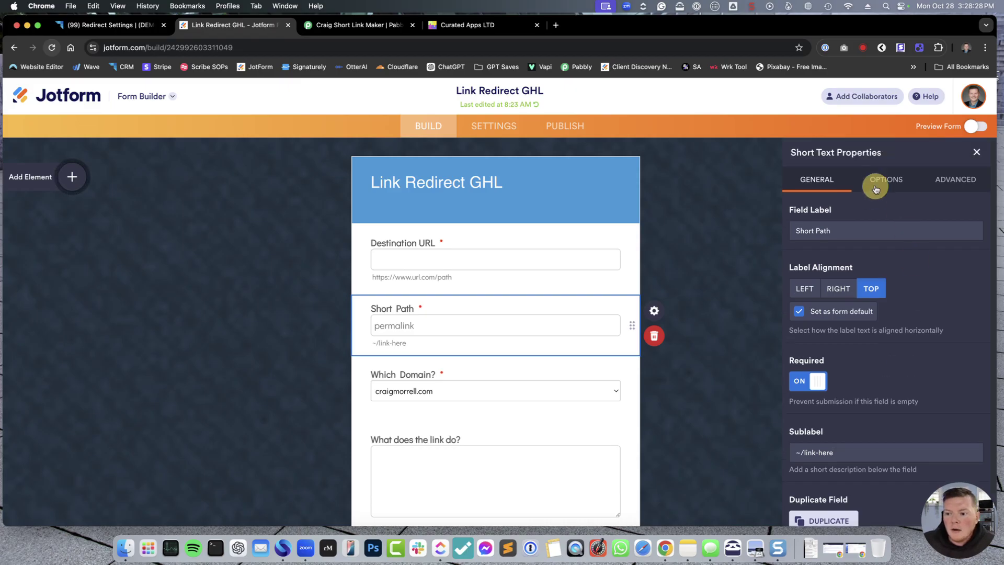
left_click(890, 184)
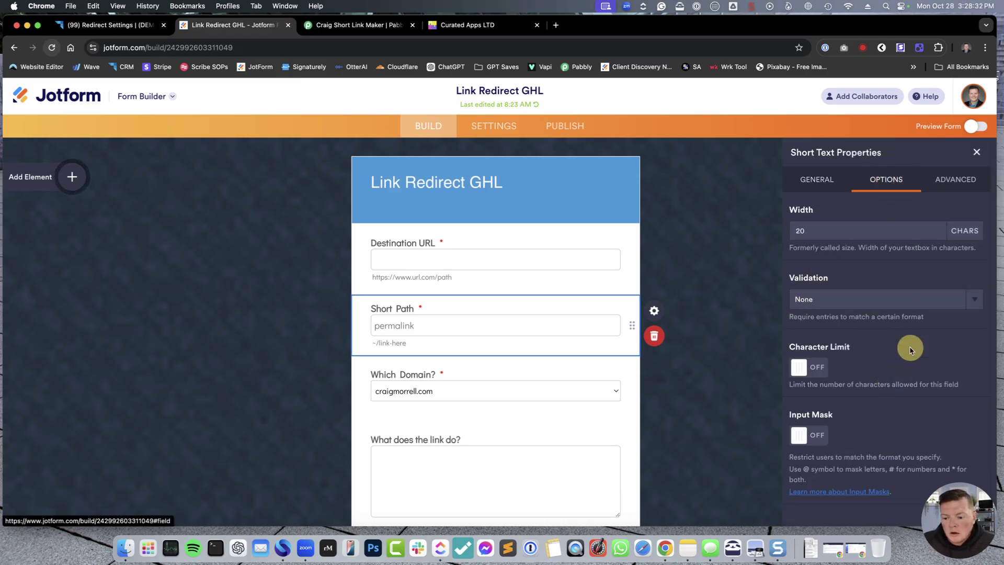
left_click(955, 180)
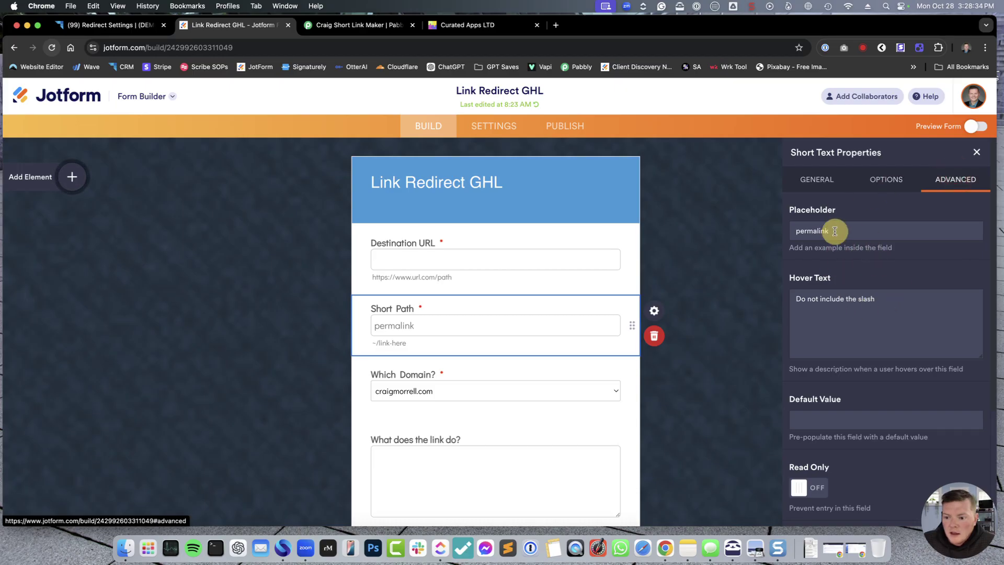
scroll(874, 352, "down", 3)
scroll(854, 386, "up", 3)
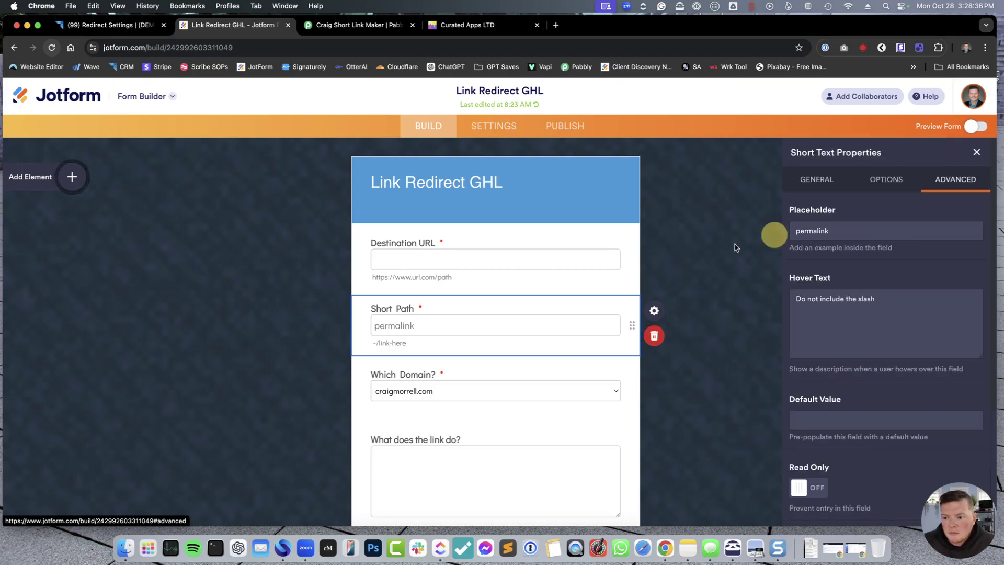
- Check Destination URL's URL validation and the Which Domain dropdown's properties
left_click(477, 255)
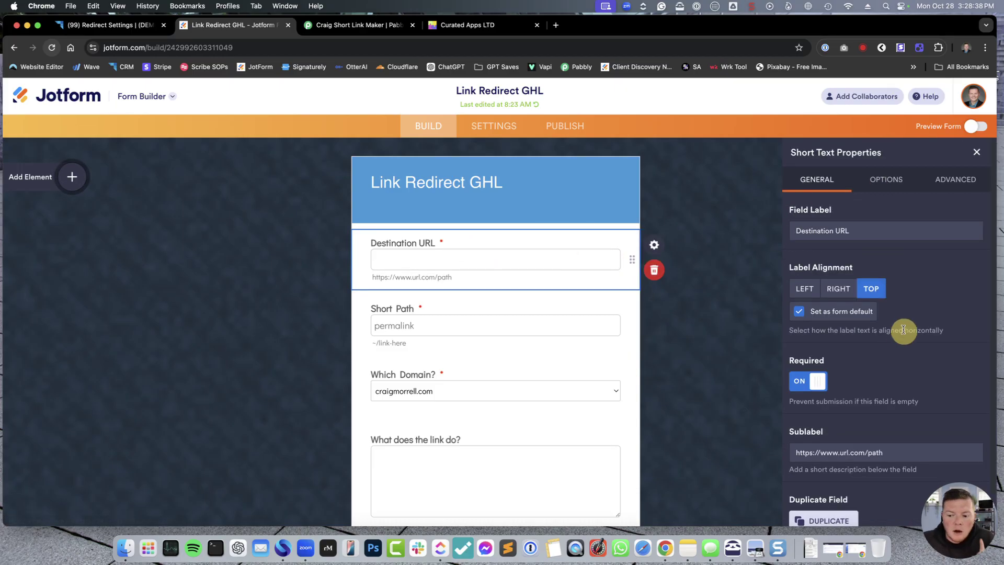
left_click(889, 182)
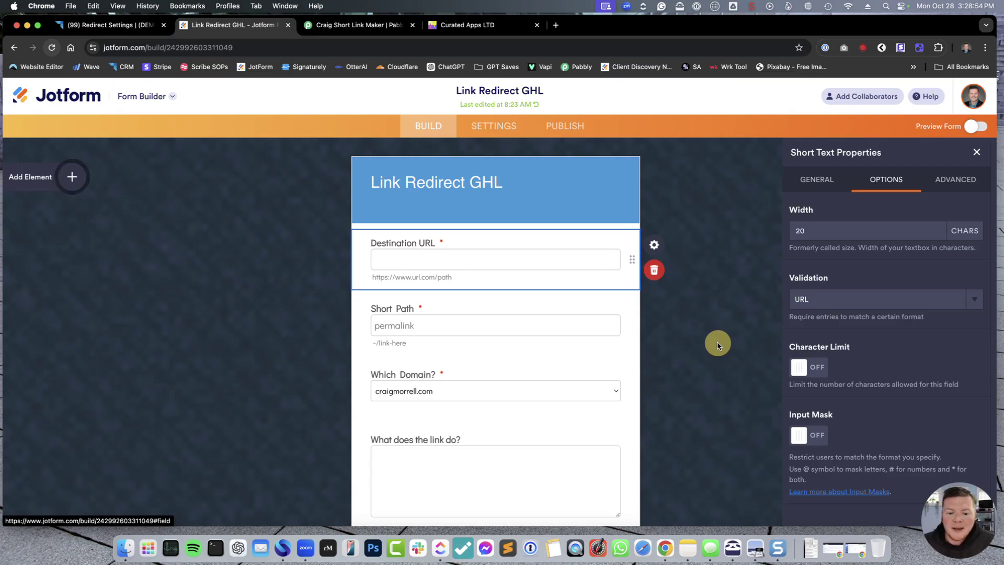
scroll(511, 367, "down", 3)
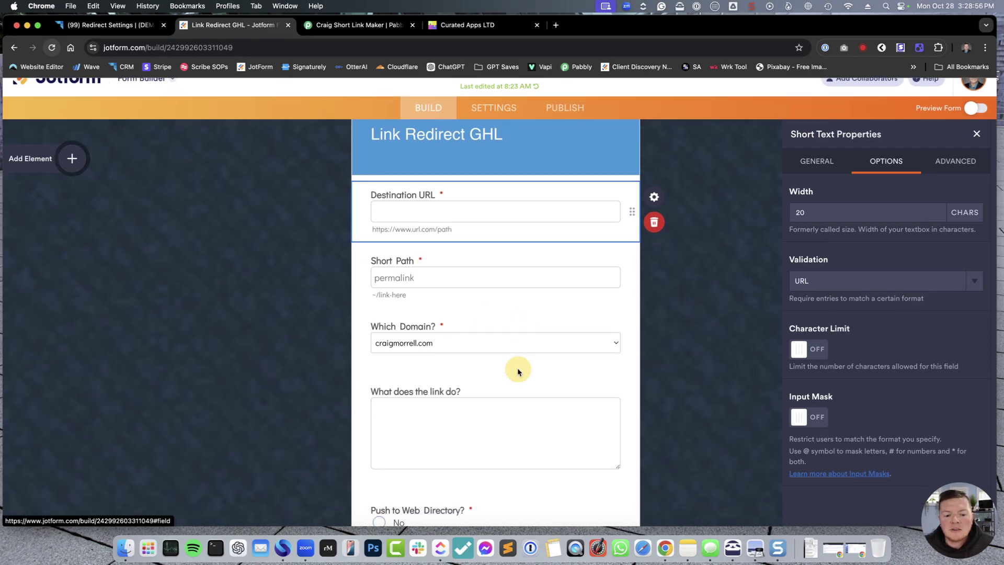
left_click(538, 304)
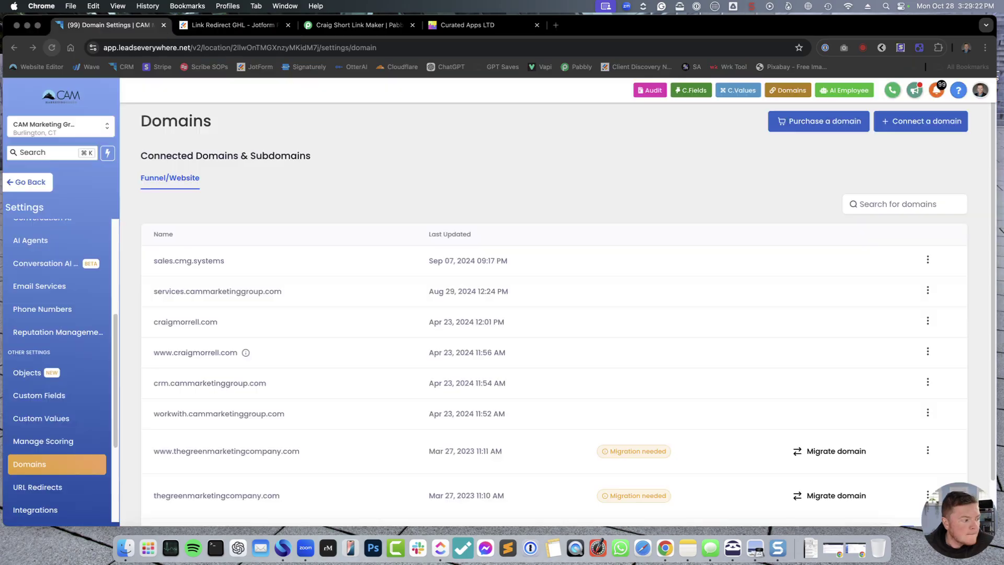
- Check craigmorrell.com in GoHighLevel's connected domains, then return to the Jotform form builder
left_click(525, 197)
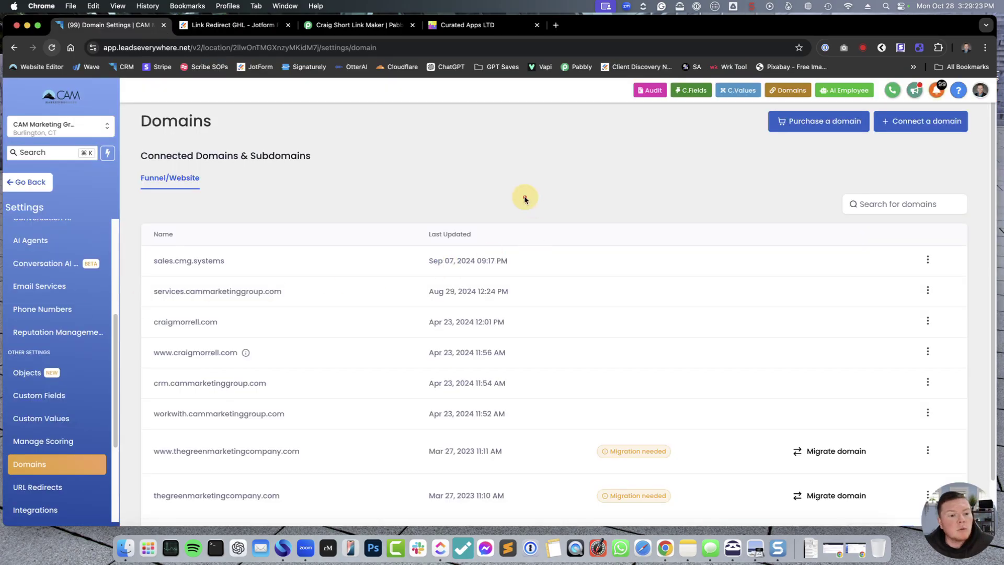
scroll(378, 211, "down", 1)
triple_click(231, 309)
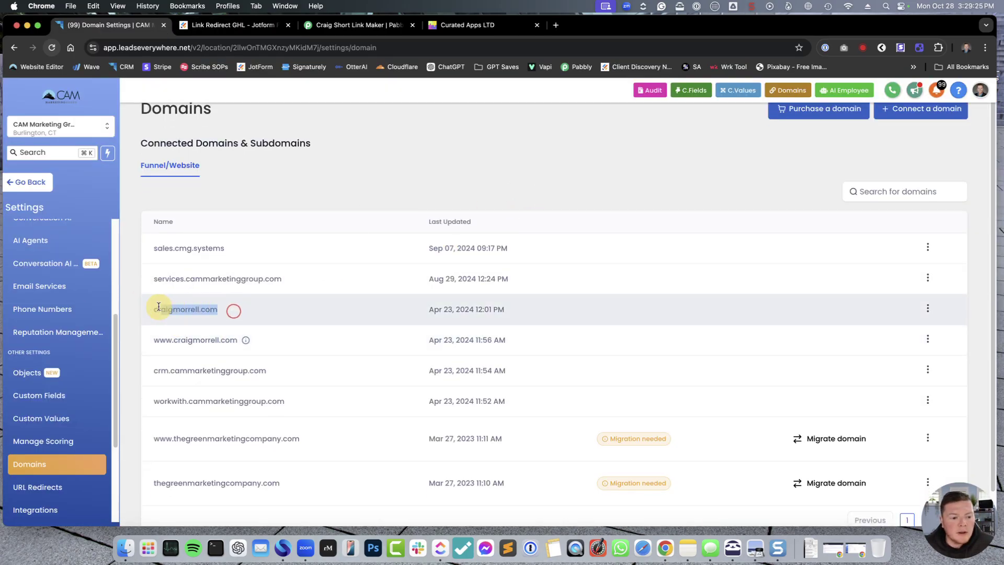
left_click_drag(267, 321, 246, 307)
left_click(246, 309)
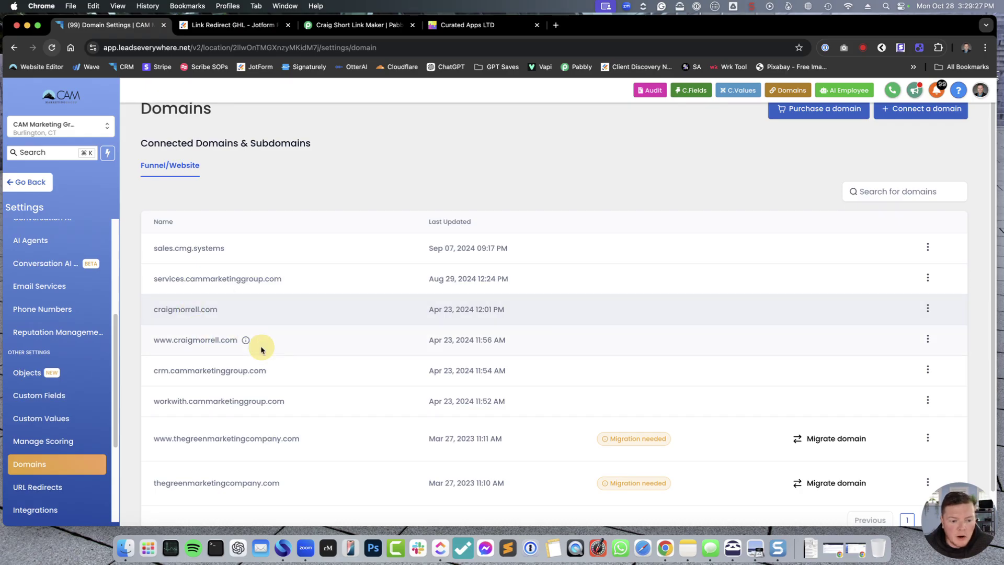
left_click_drag(276, 374, 199, 371)
left_click(456, 168)
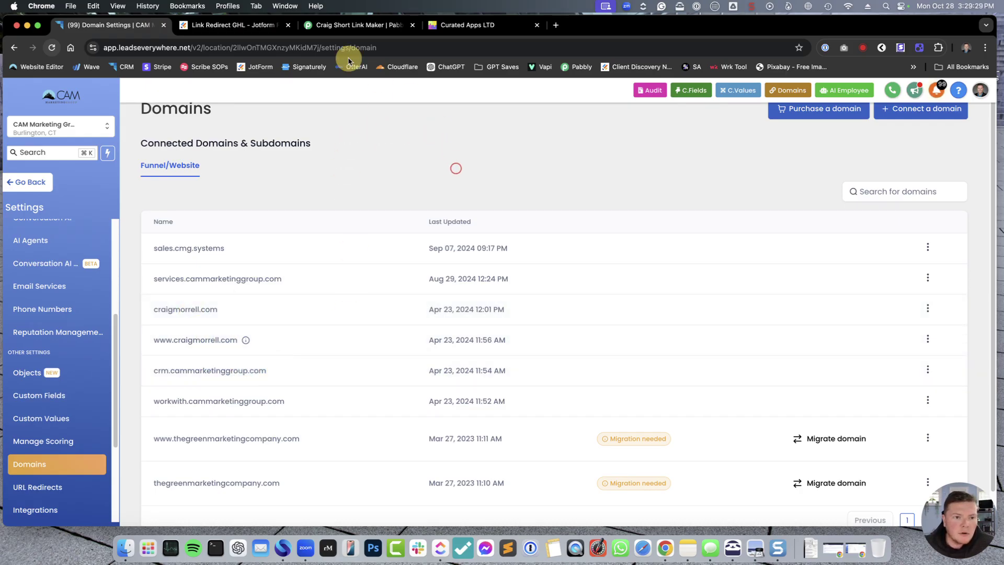
left_click(234, 25)
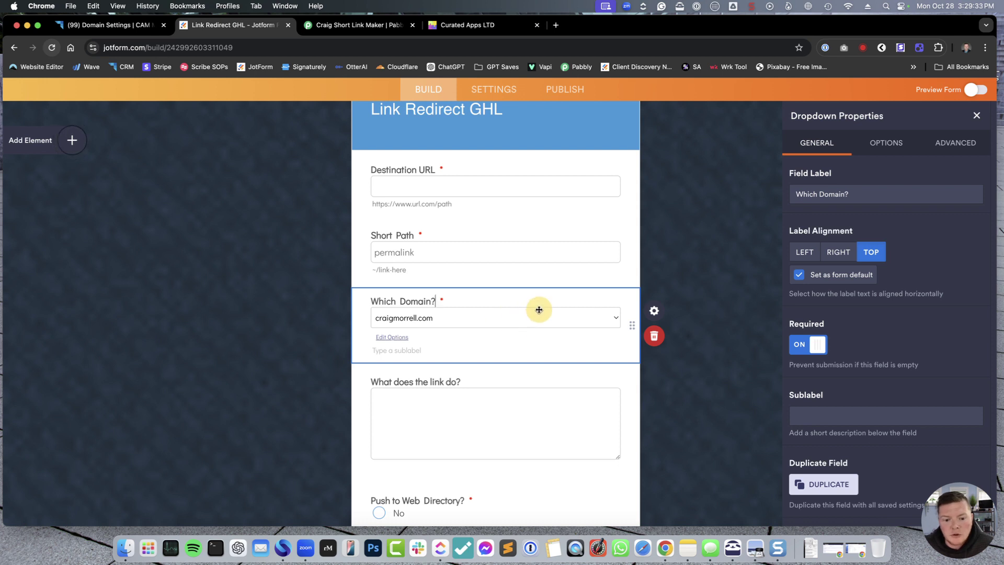
left_click(882, 147)
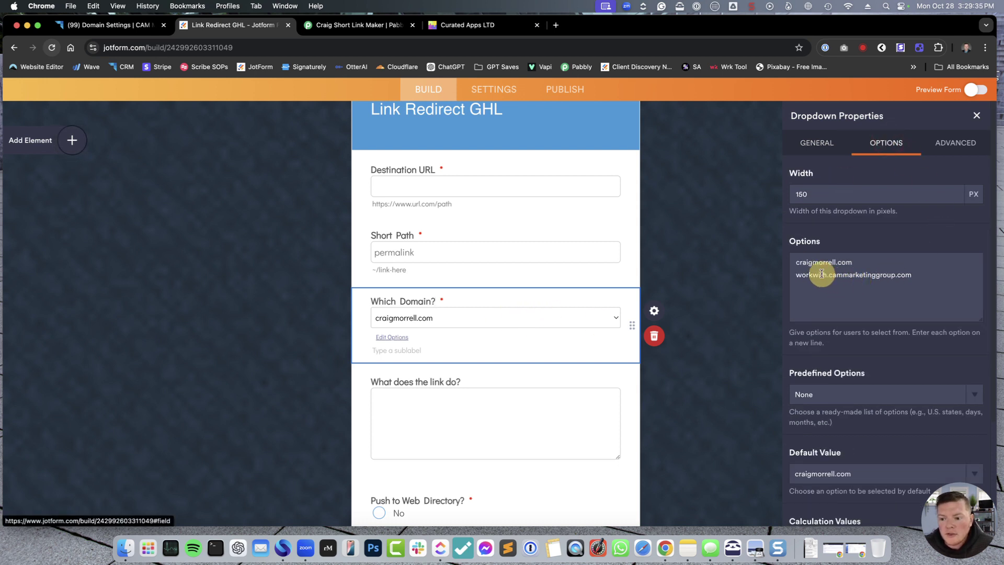
left_click_drag(942, 278, 783, 260)
left_click(821, 278)
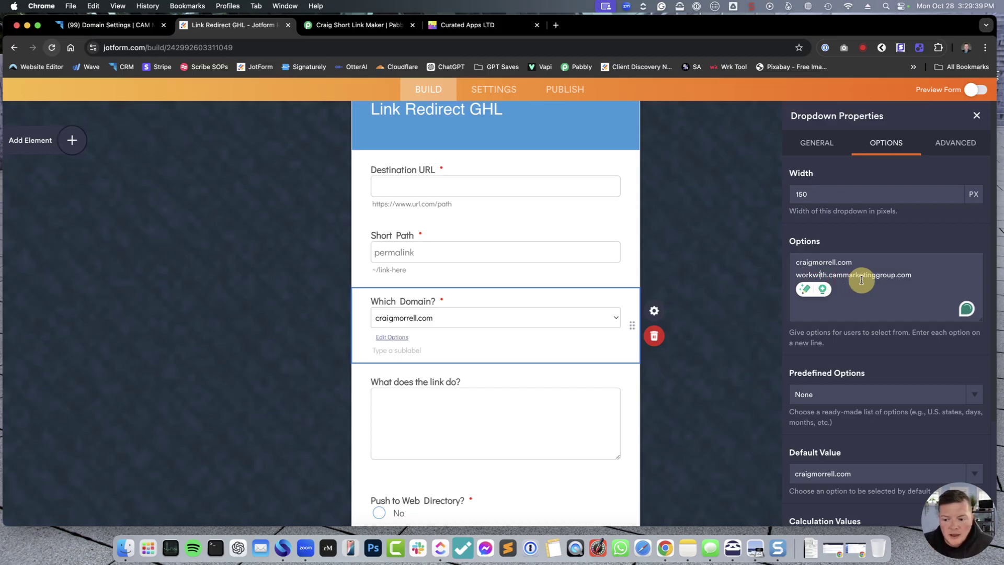
left_click(926, 280)
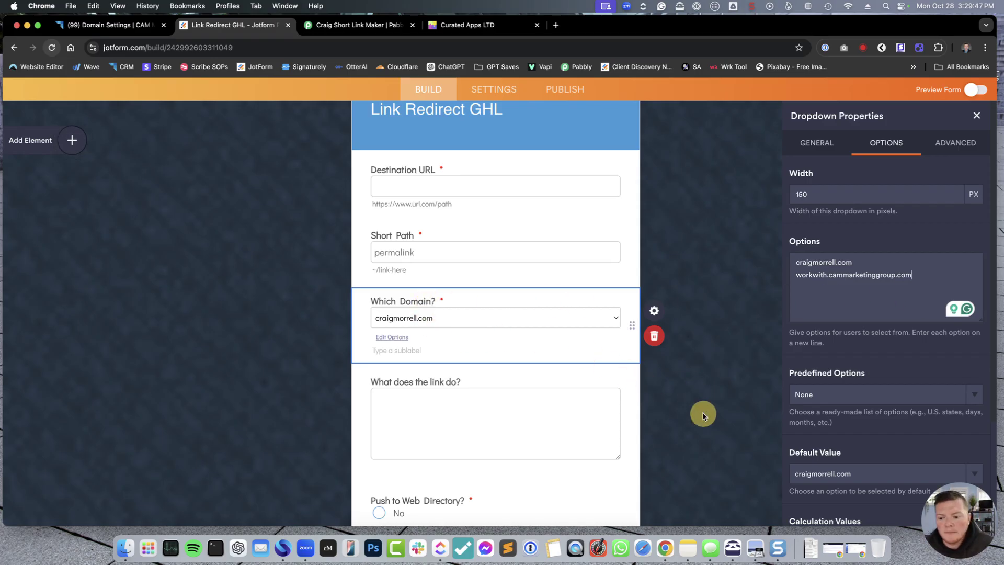
scroll(703, 416, "down", 3)
scroll(911, 427, "down", 1)
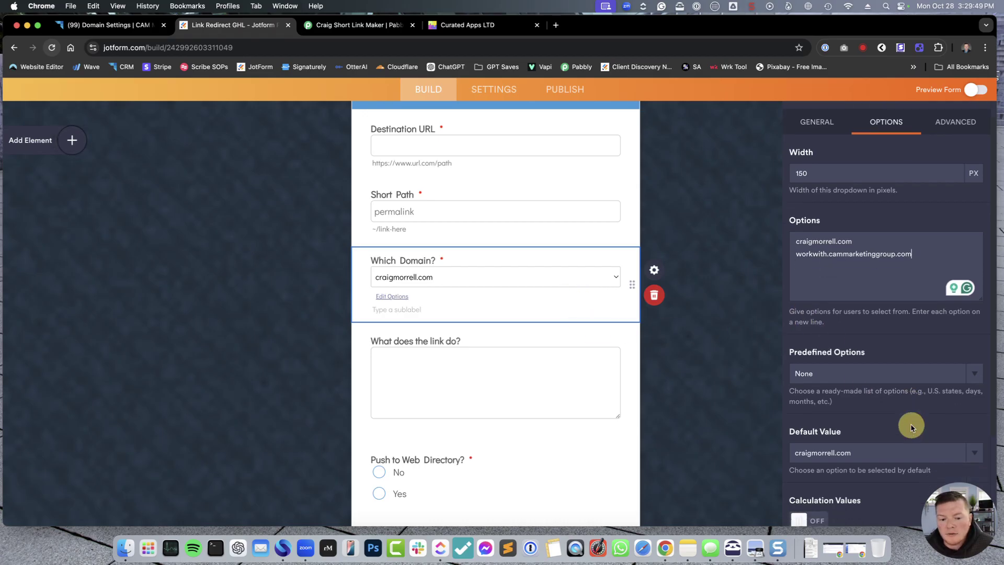
scroll(871, 449, "down", 1)
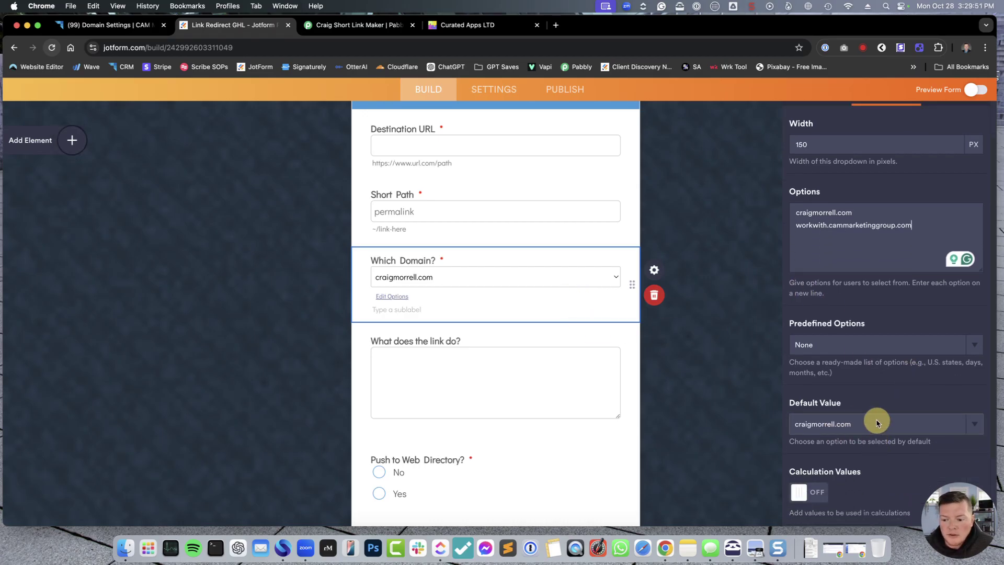
scroll(680, 382, "down", 1)
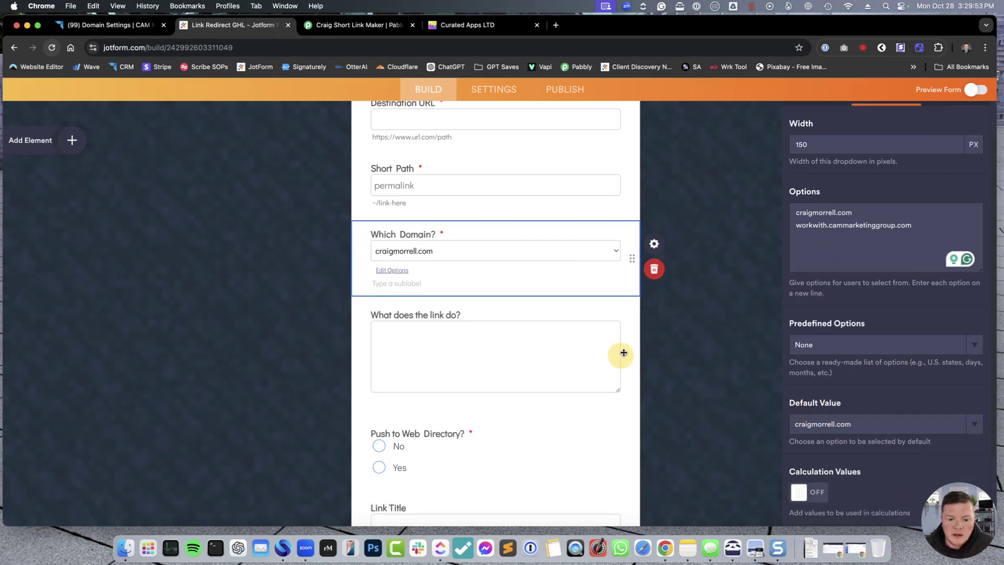
left_click(492, 344)
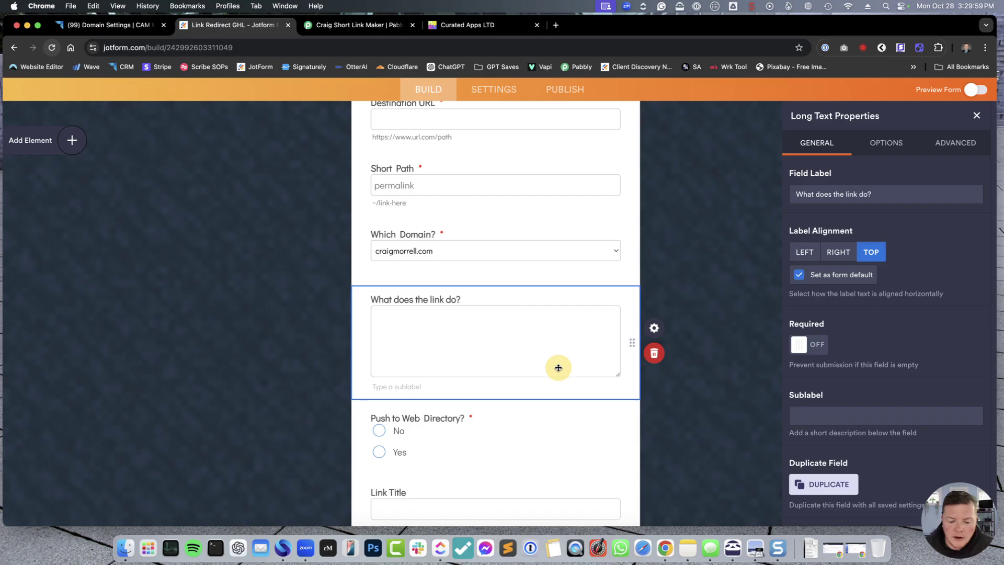
scroll(679, 430, "down", 8)
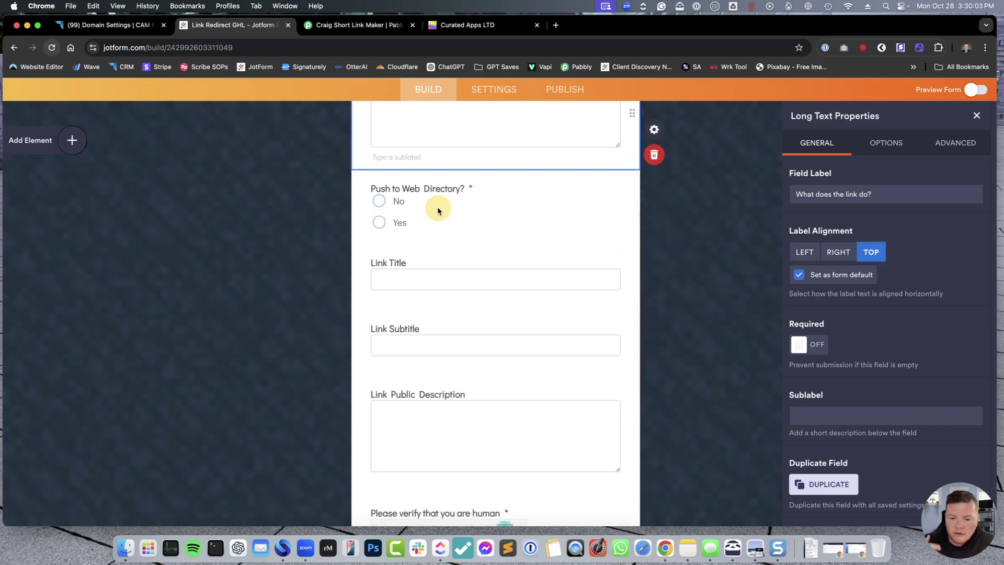
scroll(471, 413, "down", 3)
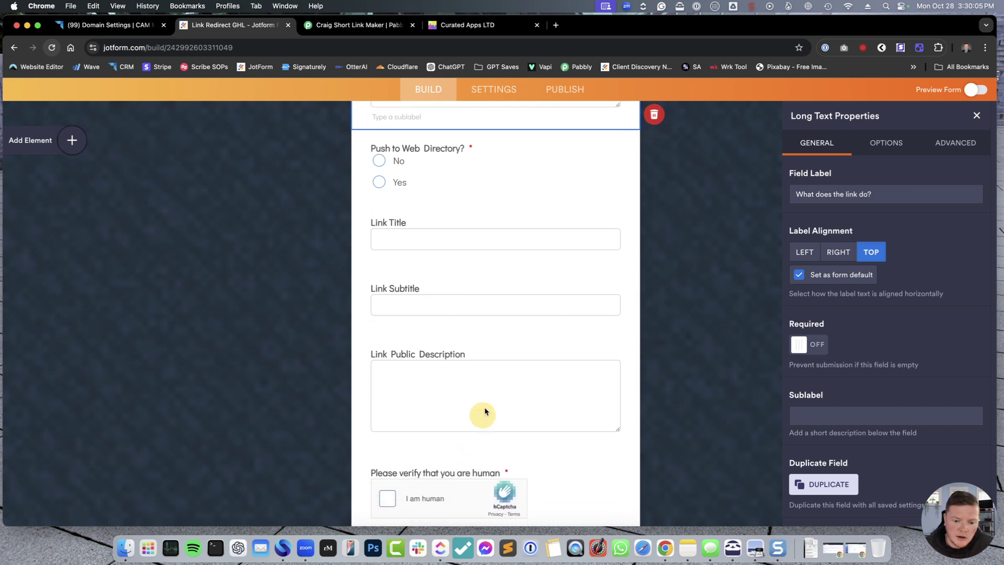
scroll(504, 415, "up", 10)
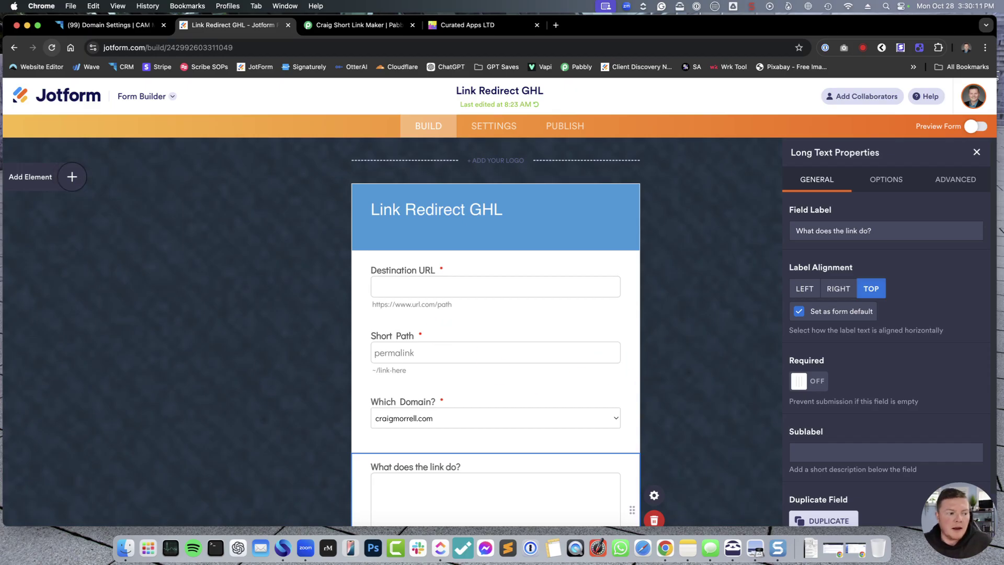
- In Pabbly, expand the Jotform New Response trigger to view its webhook URL and Response A
key("ctrl+Tab")
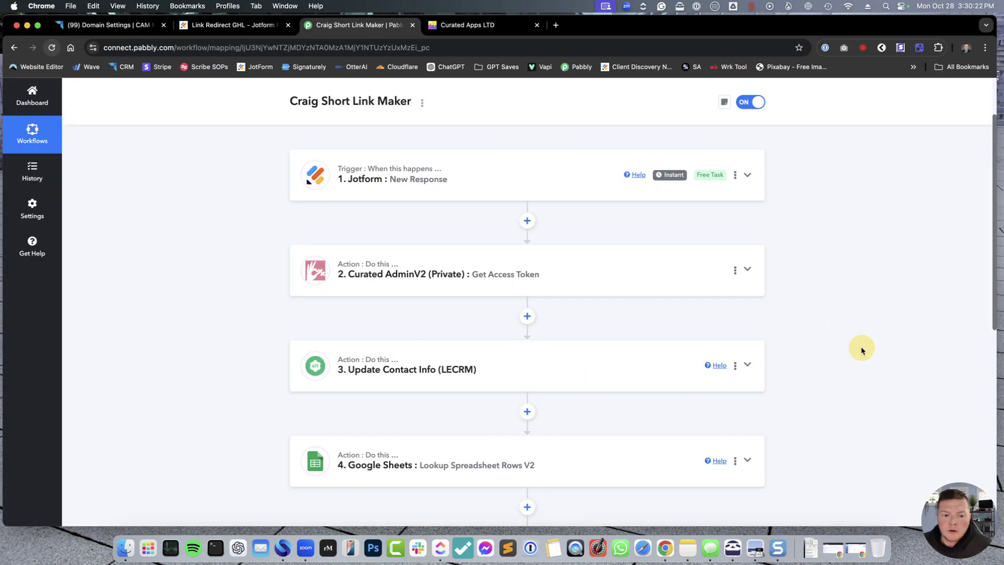
left_click(513, 188)
scroll(486, 206, "up", 2)
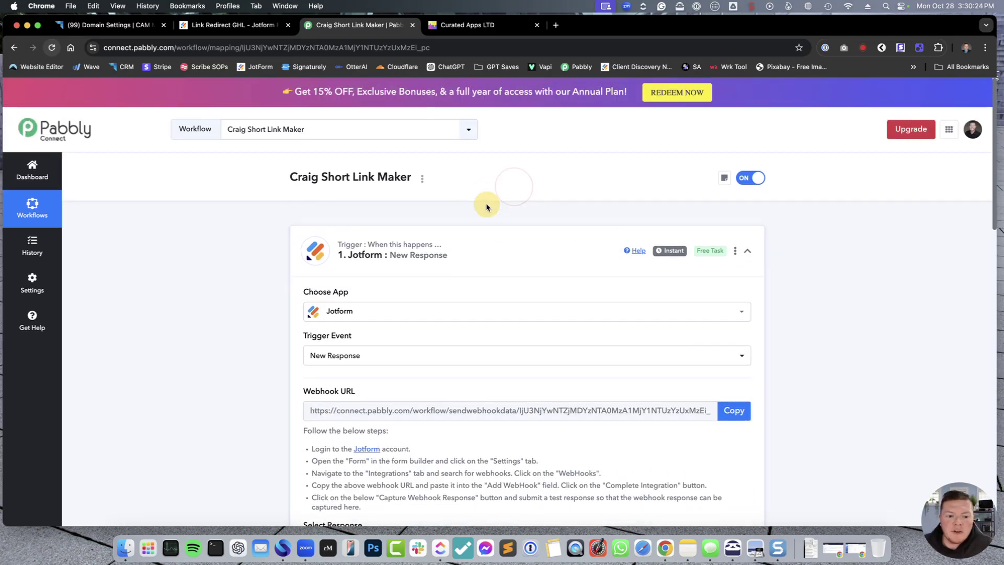
scroll(827, 354, "down", 5)
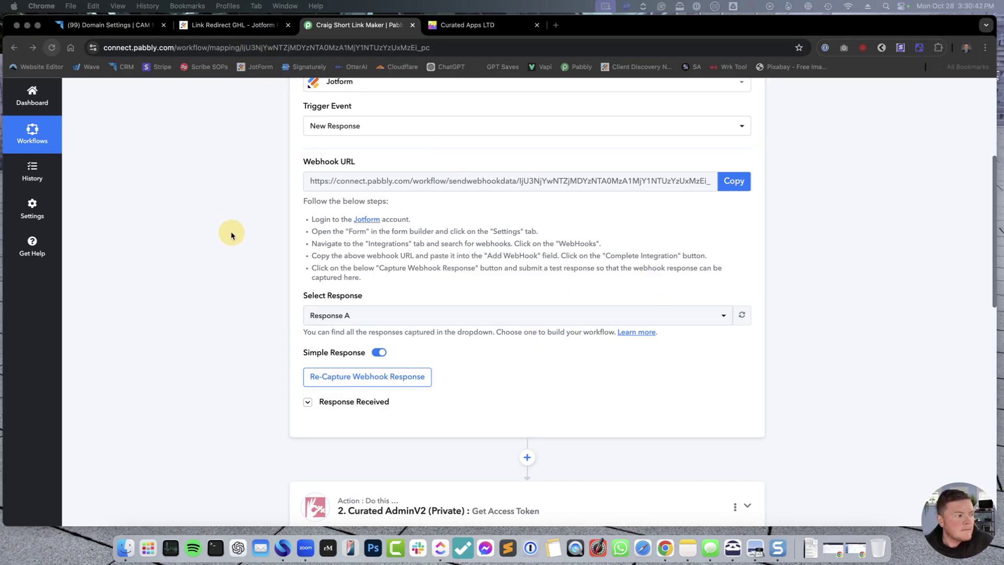
- Open the published Link Redirect GHL form in a new tab
left_click(256, 25)
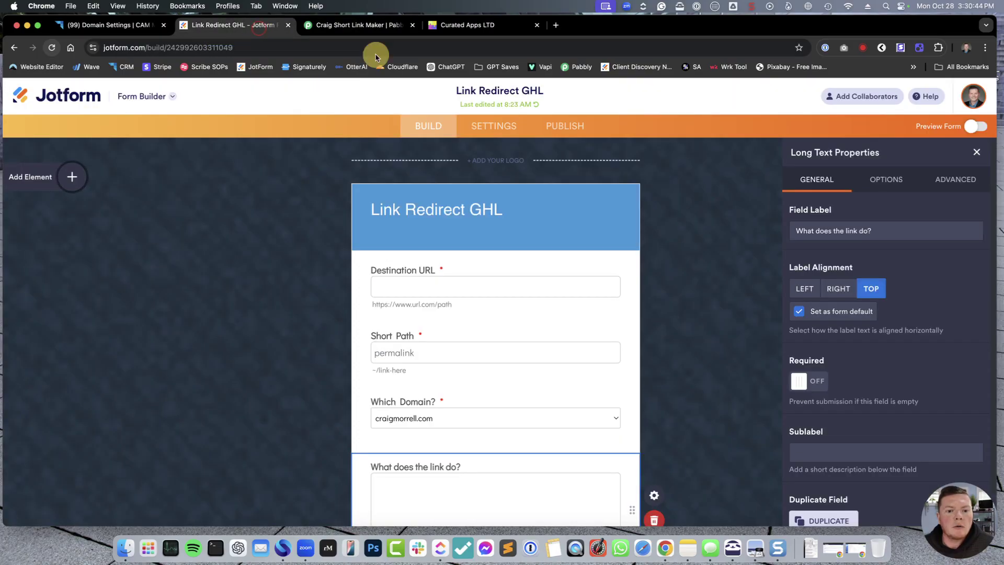
left_click(575, 128)
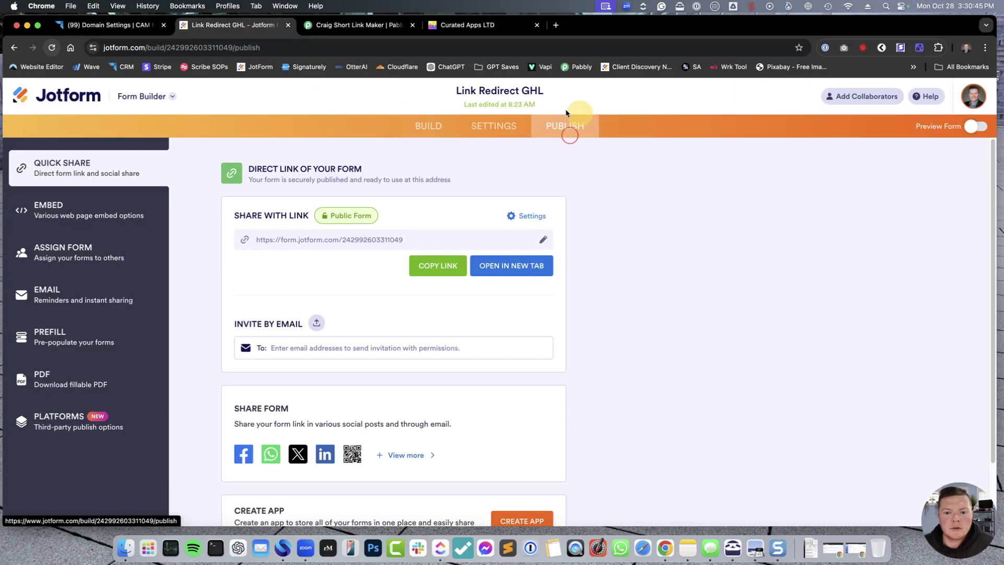
left_click(499, 264)
- Paste the CuratedConnector link as Destination URL and enter short path curatedapps
left_click(433, 201)
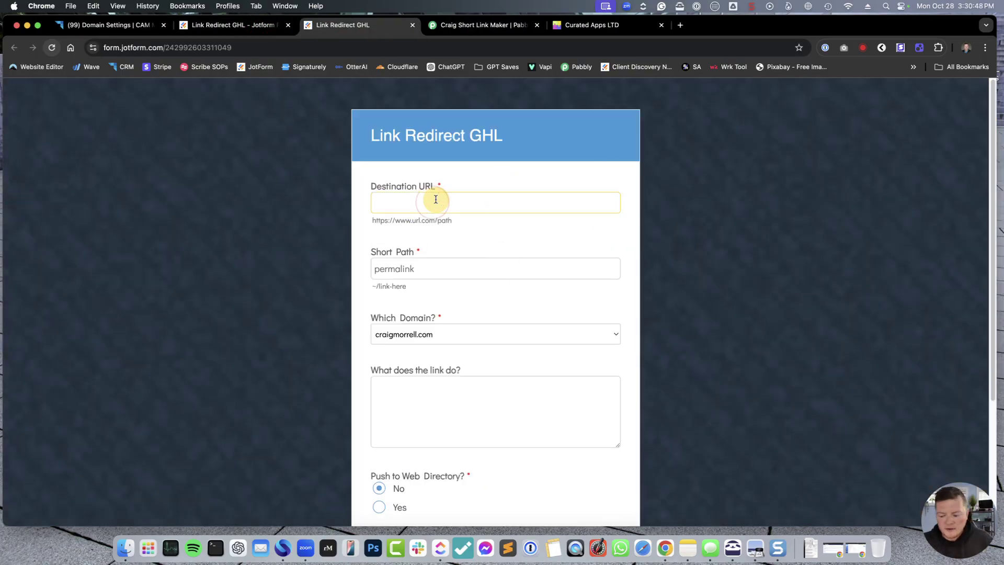
right_click(431, 203)
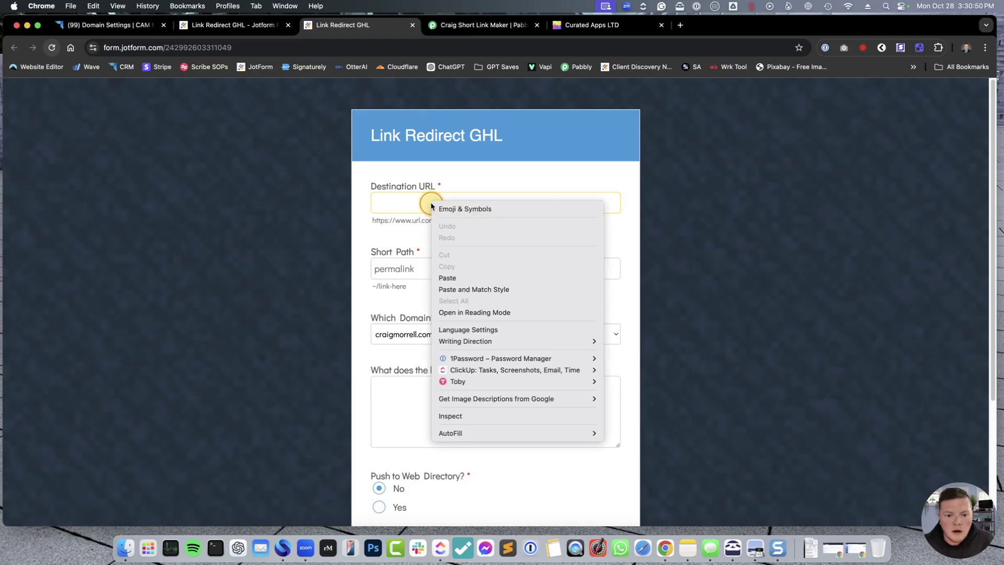
left_click(445, 280)
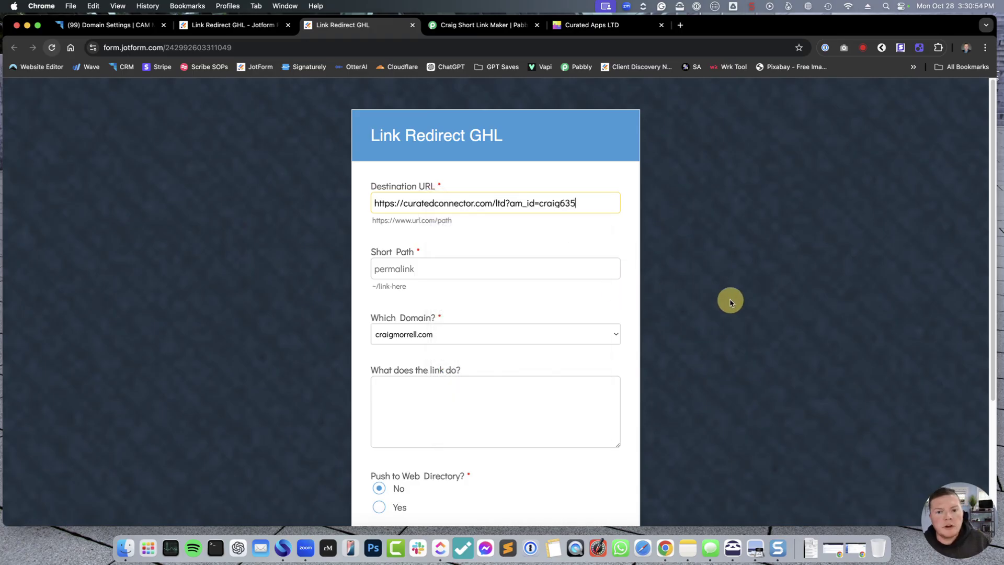
scroll(695, 312, "down", 1)
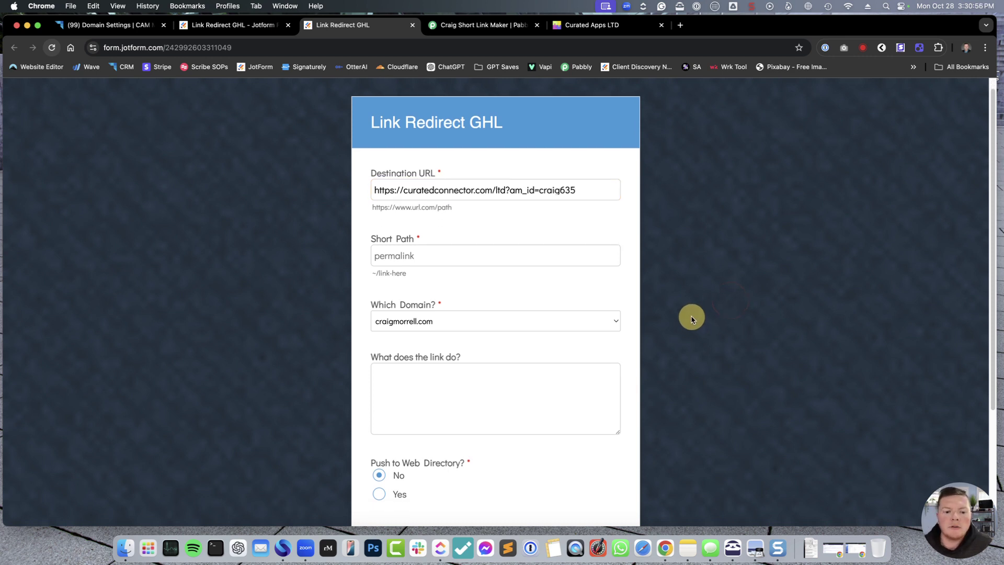
left_click(509, 257)
type("curatedapps")
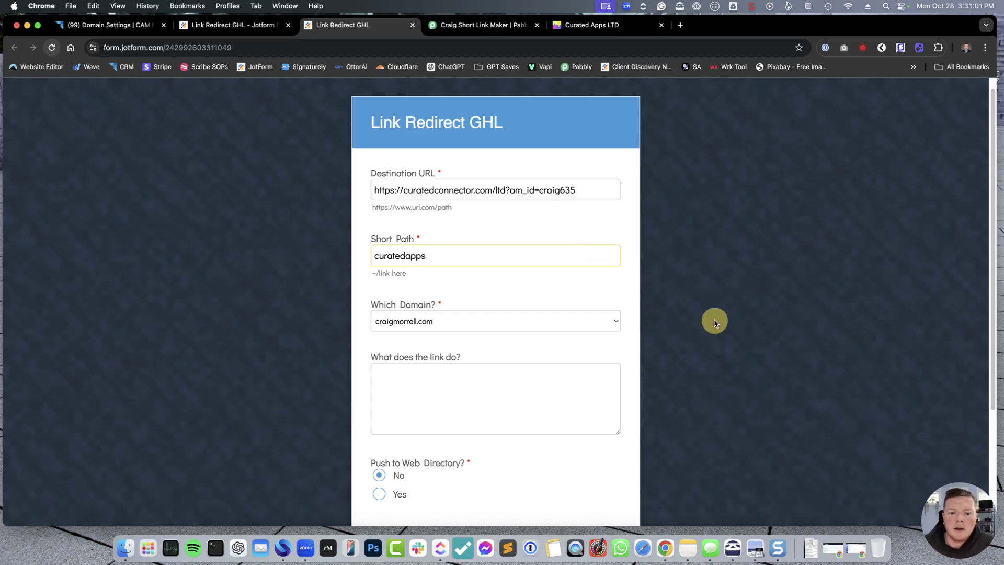
- Keep the first domain and type a description of what the link does
scroll(700, 331, "down", 1)
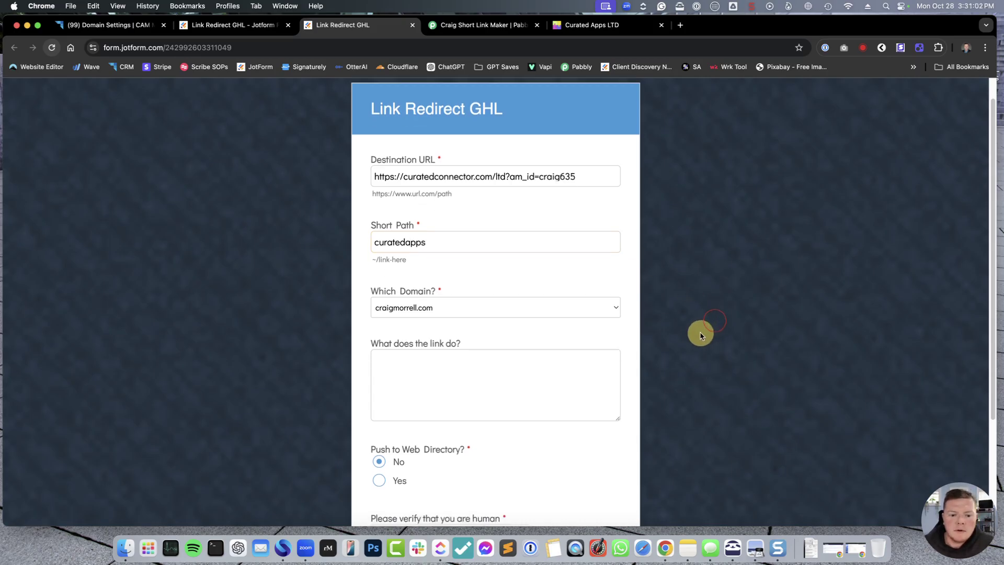
left_click(424, 306)
left_click(428, 301)
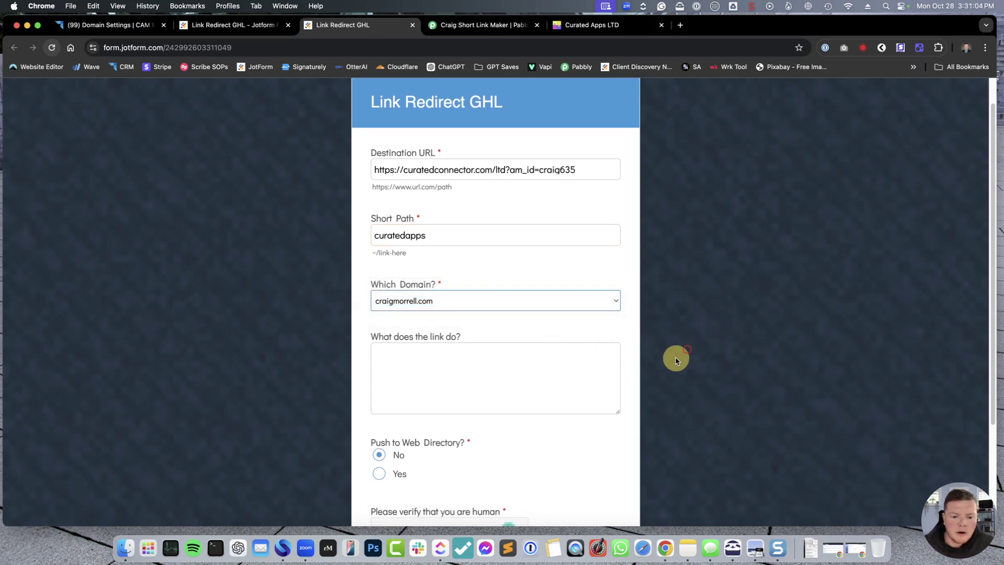
scroll(673, 359, "down", 1)
left_click(553, 346)
type("Th")
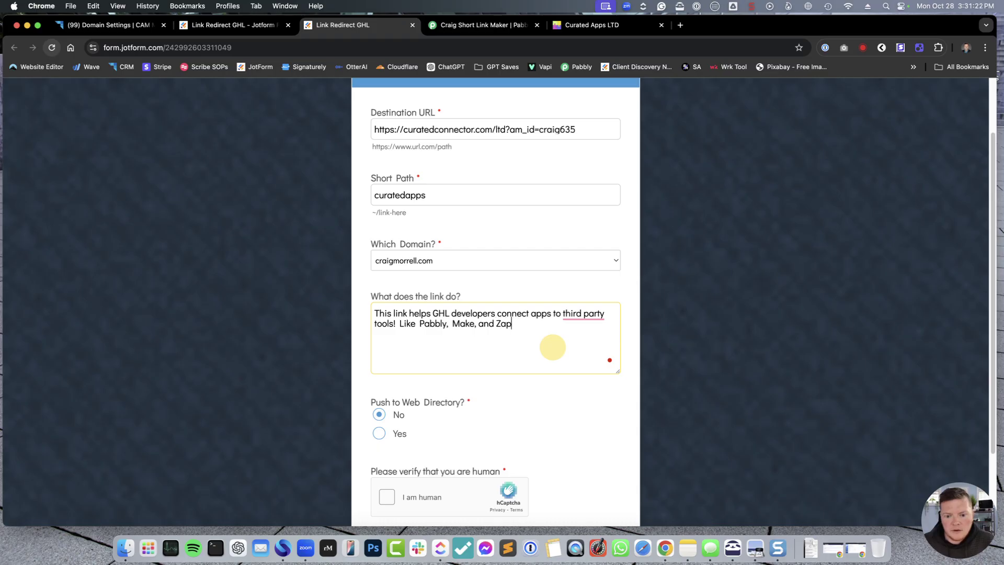
- Pass the hCaptcha image challenge and submit the form
scroll(686, 370, "down", 2)
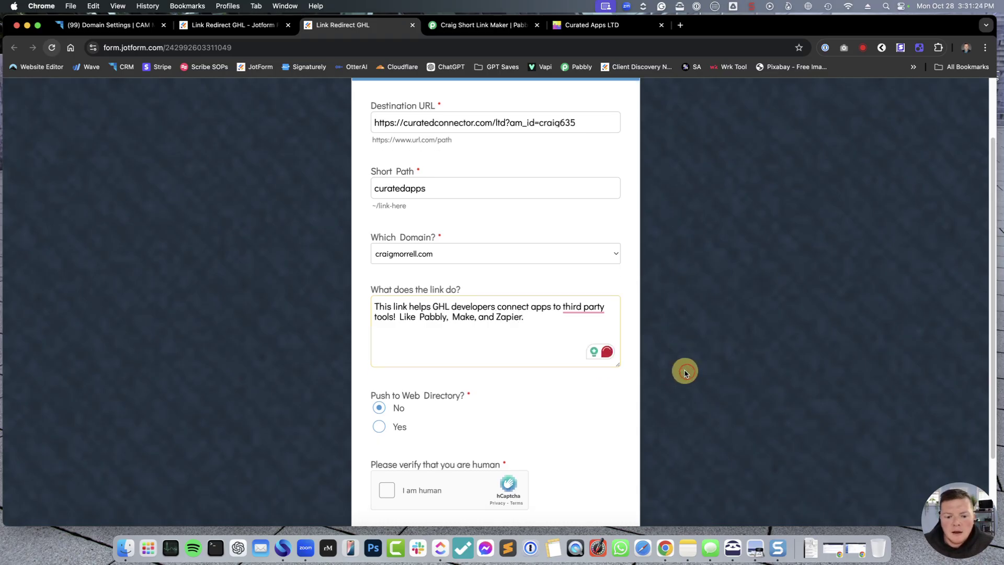
scroll(511, 371, "down", 4)
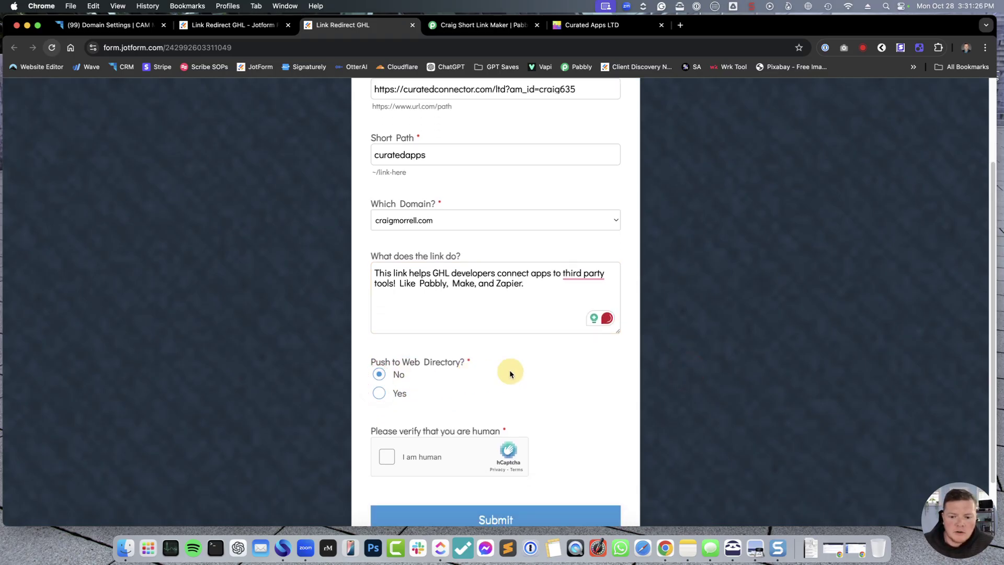
left_click(375, 429)
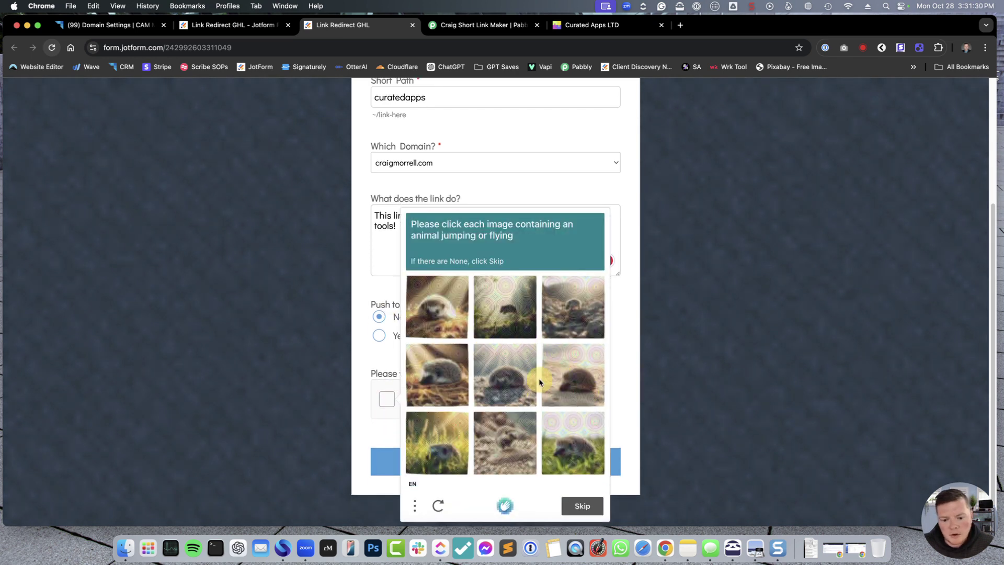
left_click(510, 297)
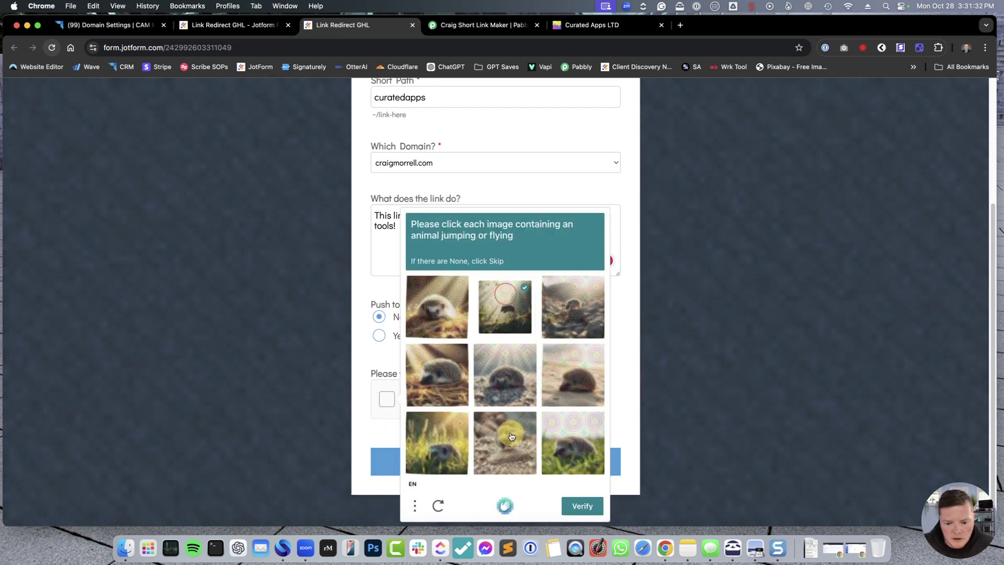
left_click(511, 433)
left_click(582, 506)
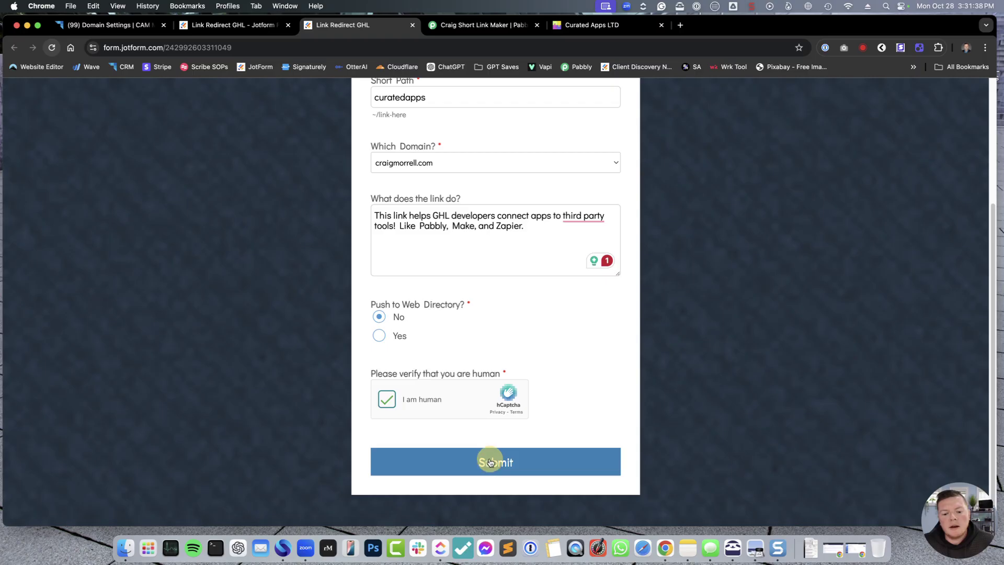
left_click(467, 463)
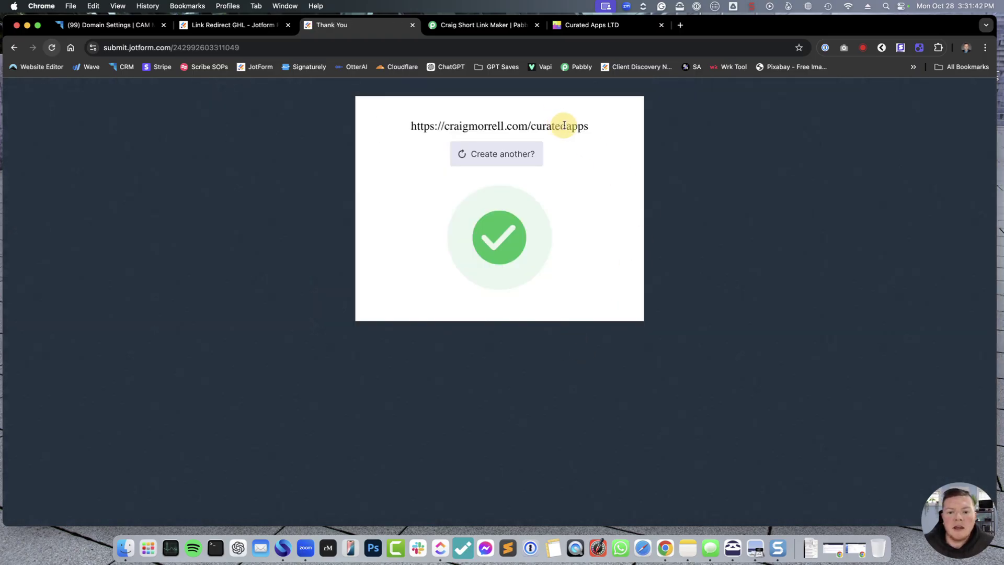
- Check the Thank You Page template that builds the link from {whichDomain}/{shortPath}
triple_click(594, 126)
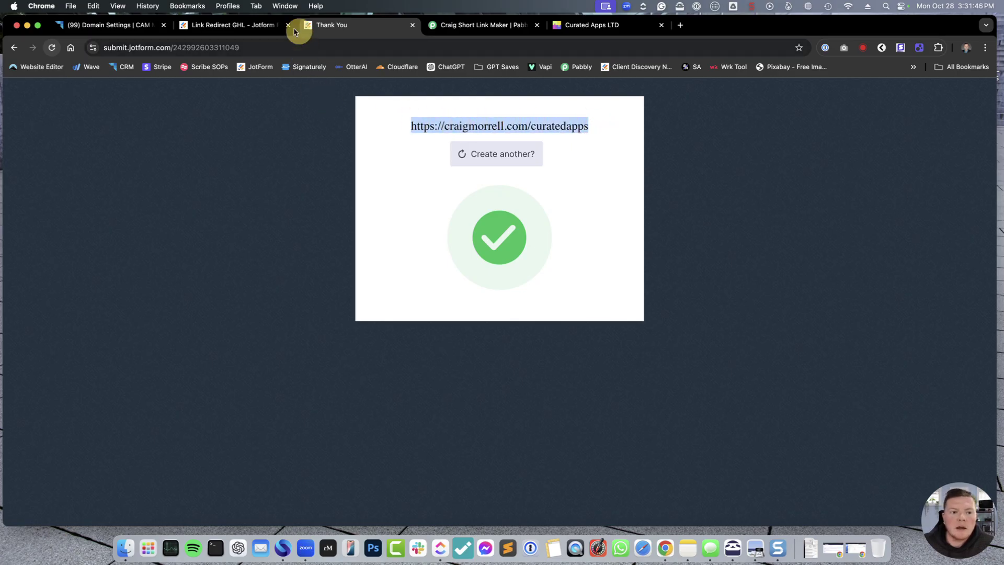
left_click(238, 28)
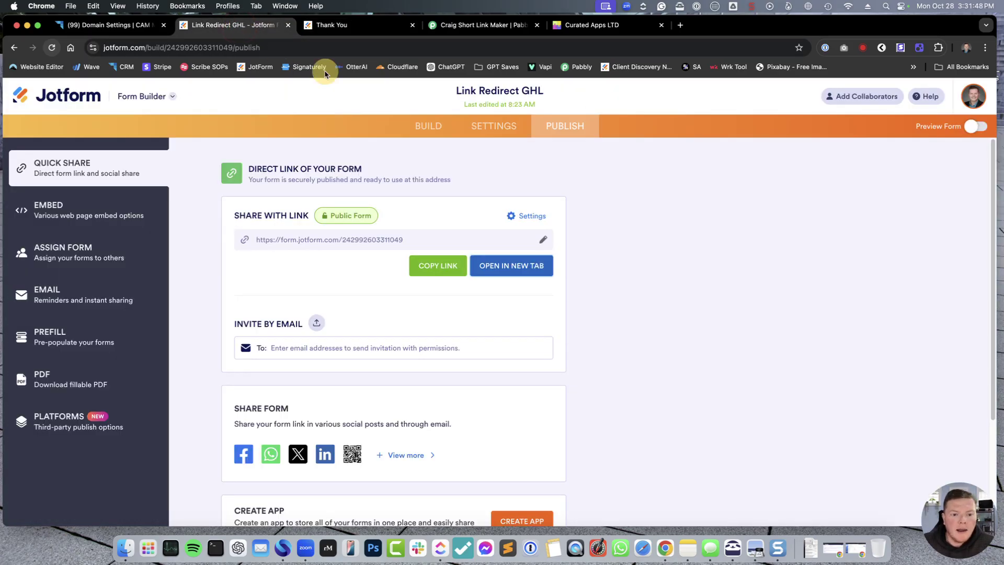
left_click(503, 125)
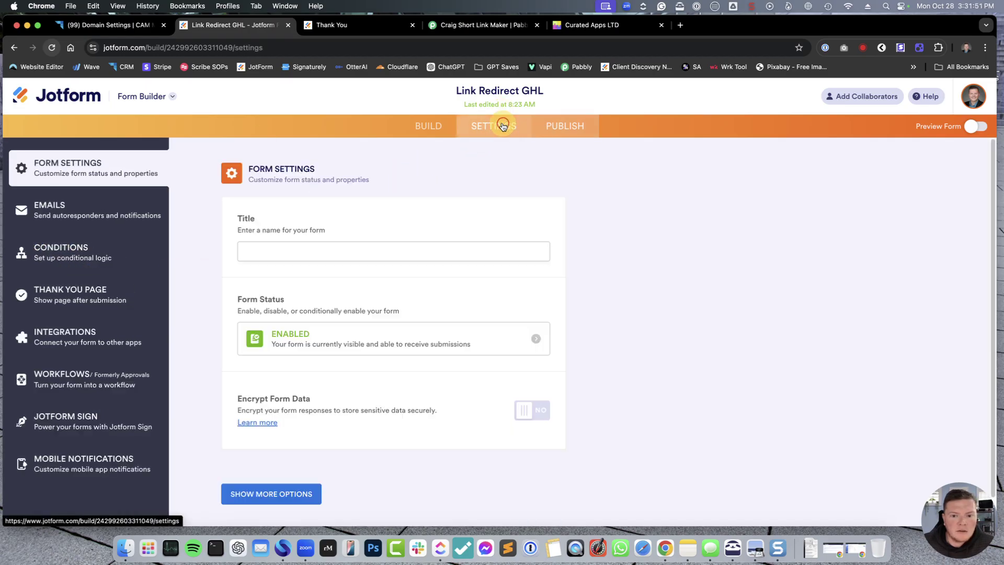
left_click(84, 292)
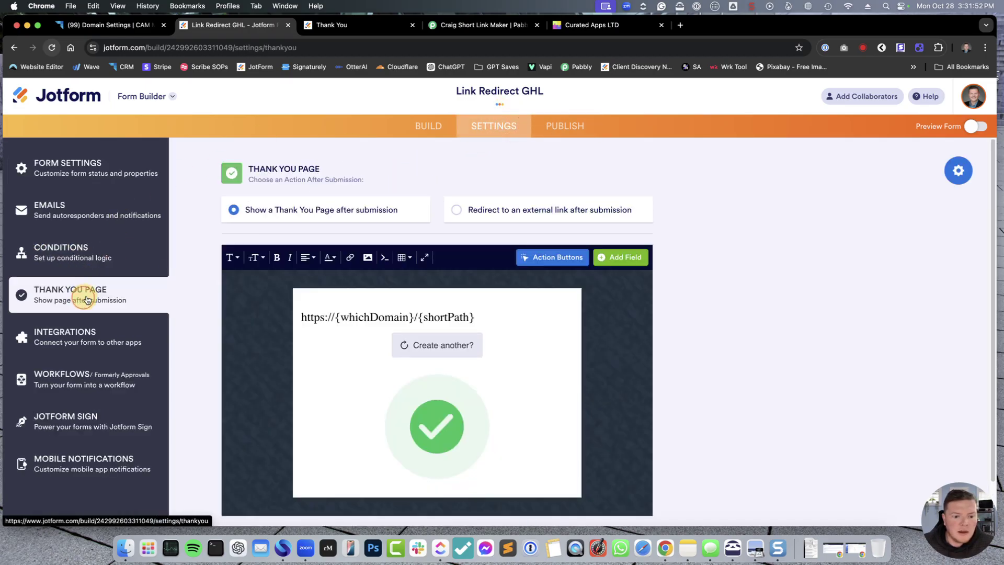
left_click(475, 318)
left_click_drag(475, 318, 293, 316)
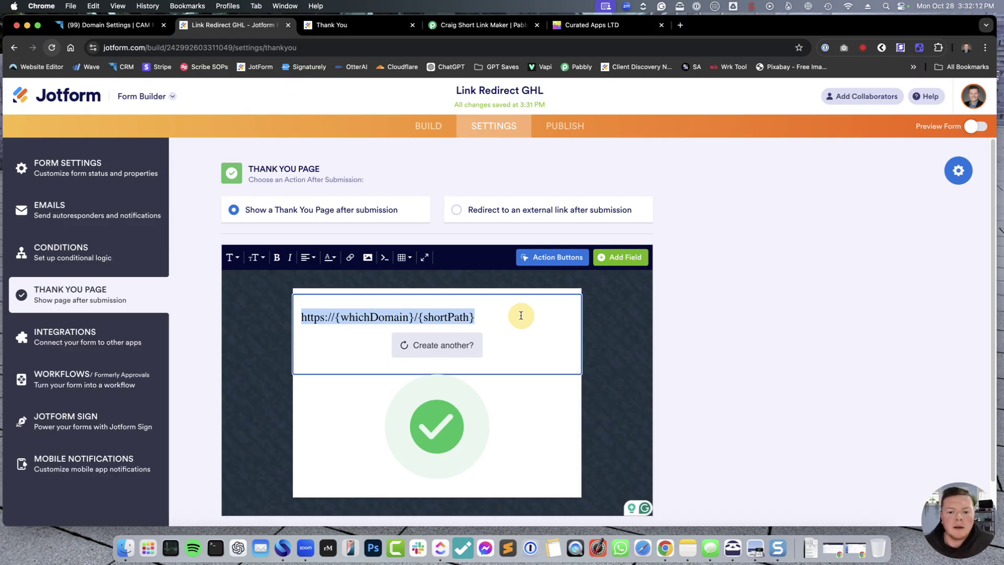
- Copy the generated short link from the thank-you page
left_click(341, 26)
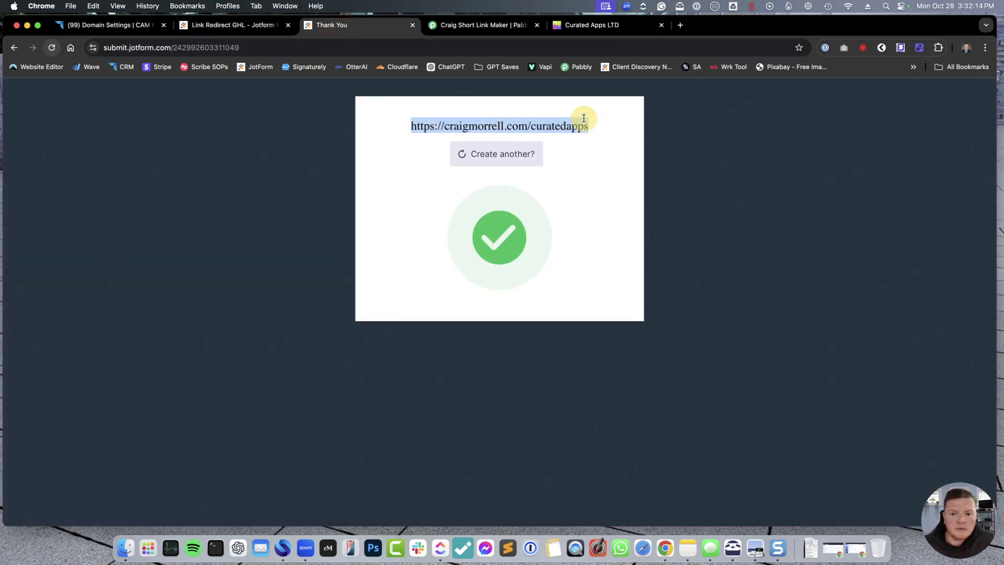
right_click(545, 126)
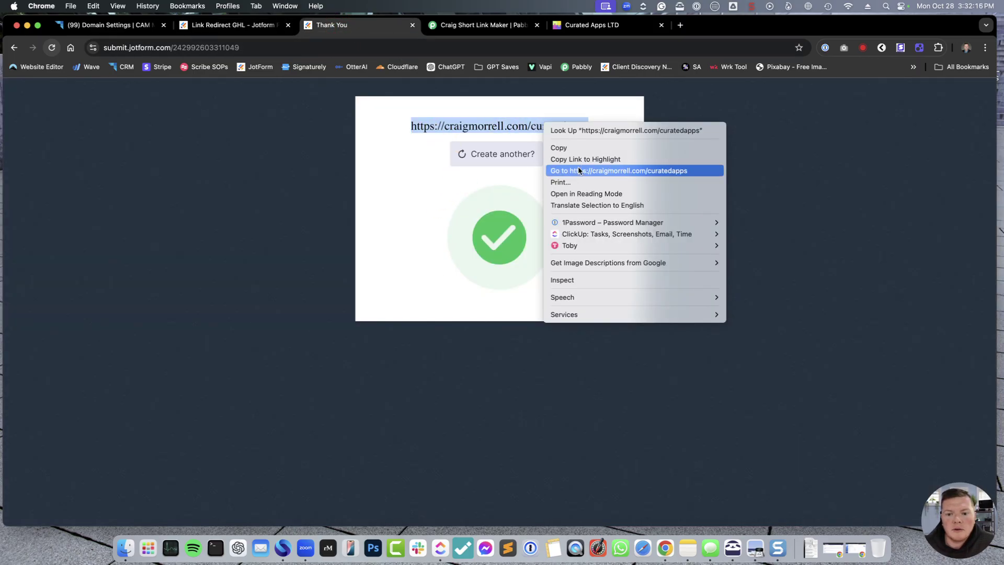
left_click(581, 148)
- Refresh the Jotform trigger's captured responses and switch it to Response D
left_click(491, 25)
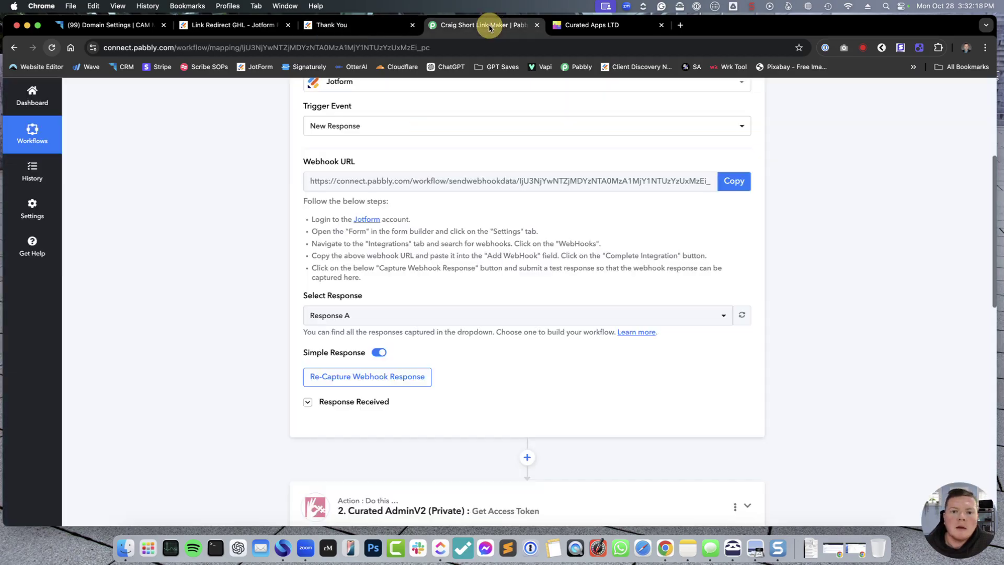
scroll(623, 268, "up", 3)
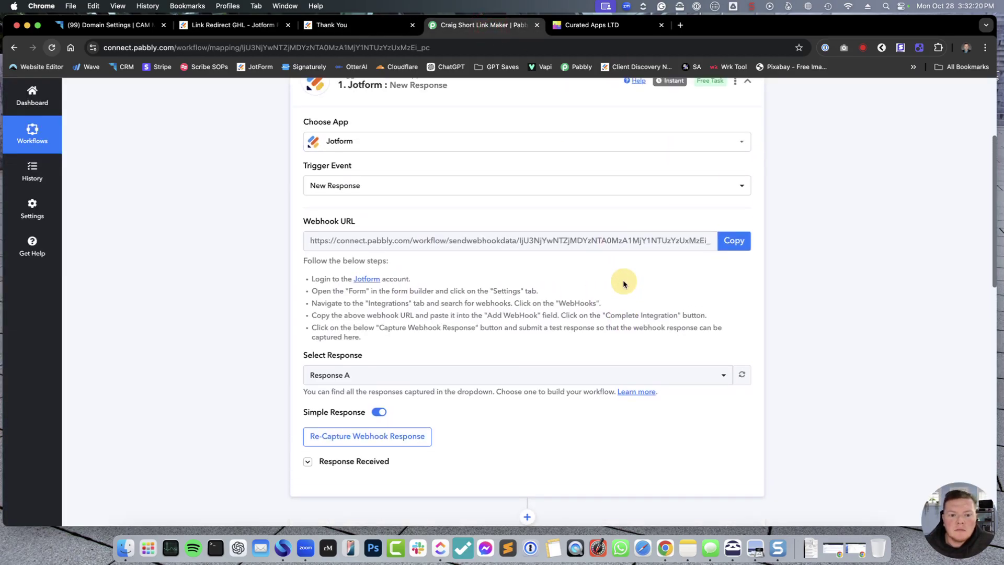
left_click(737, 206)
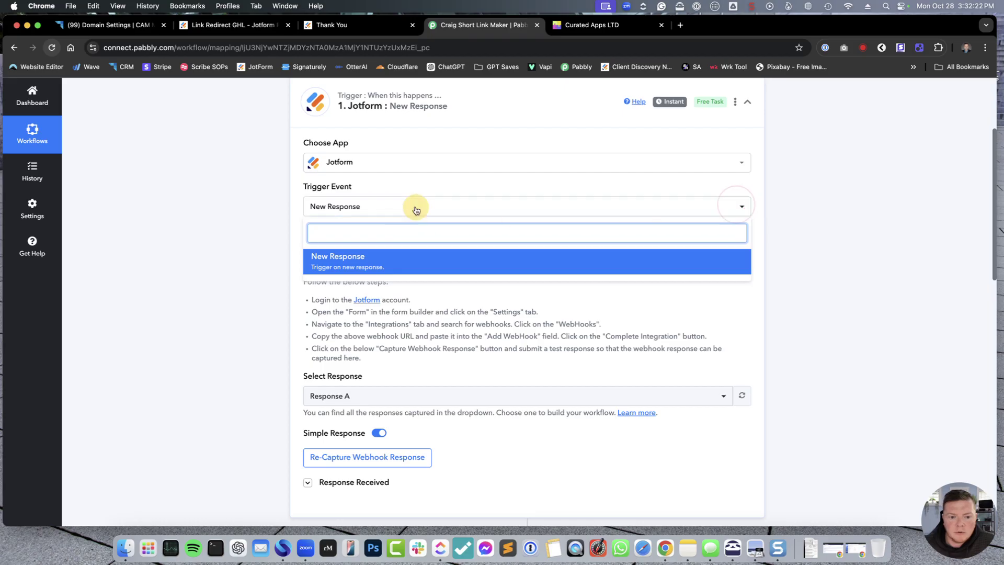
left_click(908, 304)
left_click(724, 396)
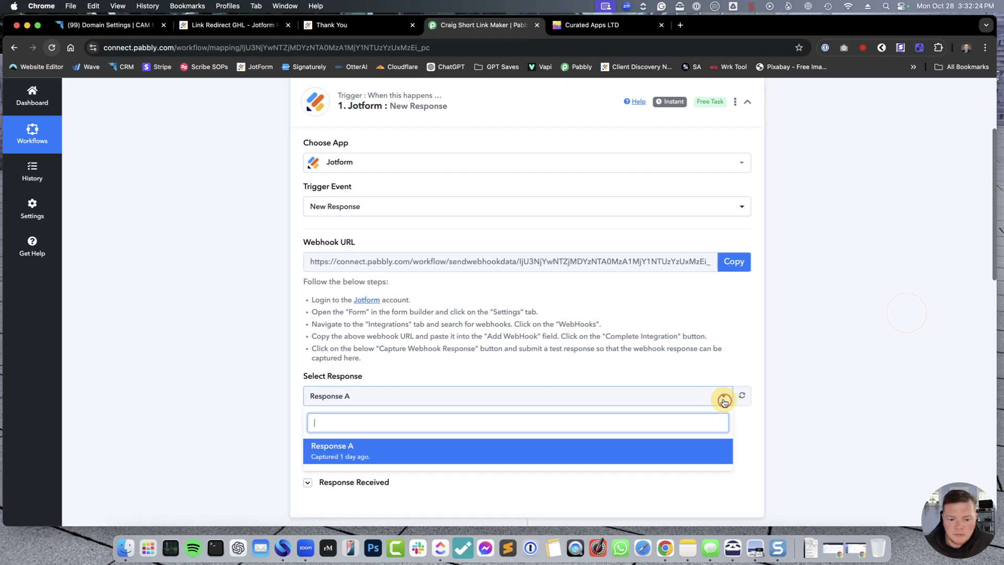
left_click(743, 396)
scroll(764, 382, "down", 1)
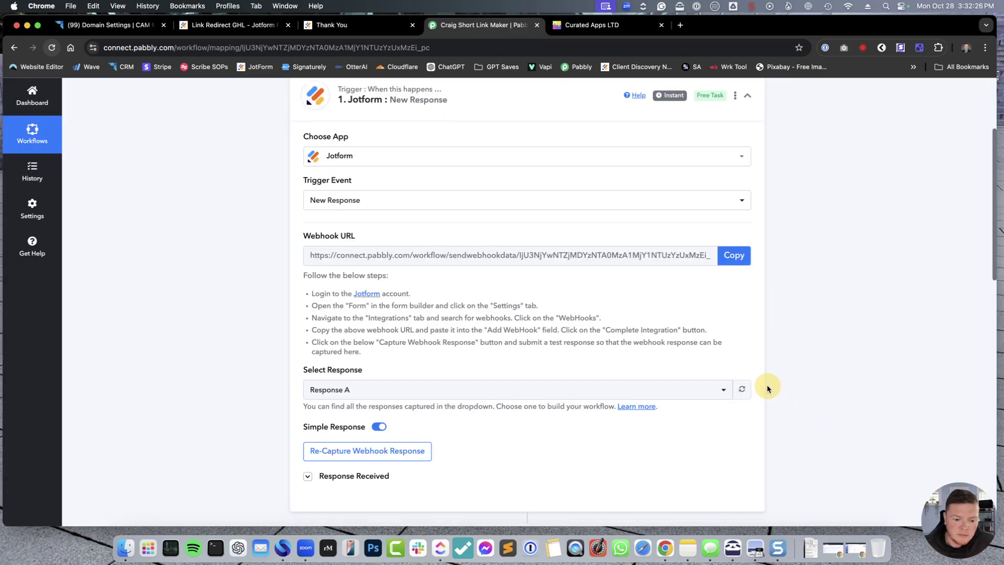
left_click(706, 364)
left_click(374, 411)
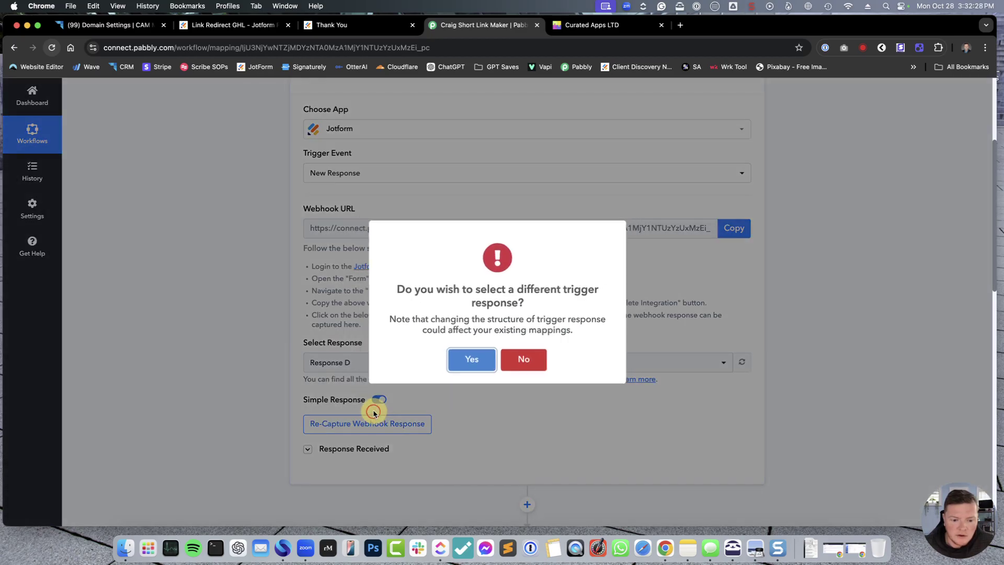
left_click(471, 362)
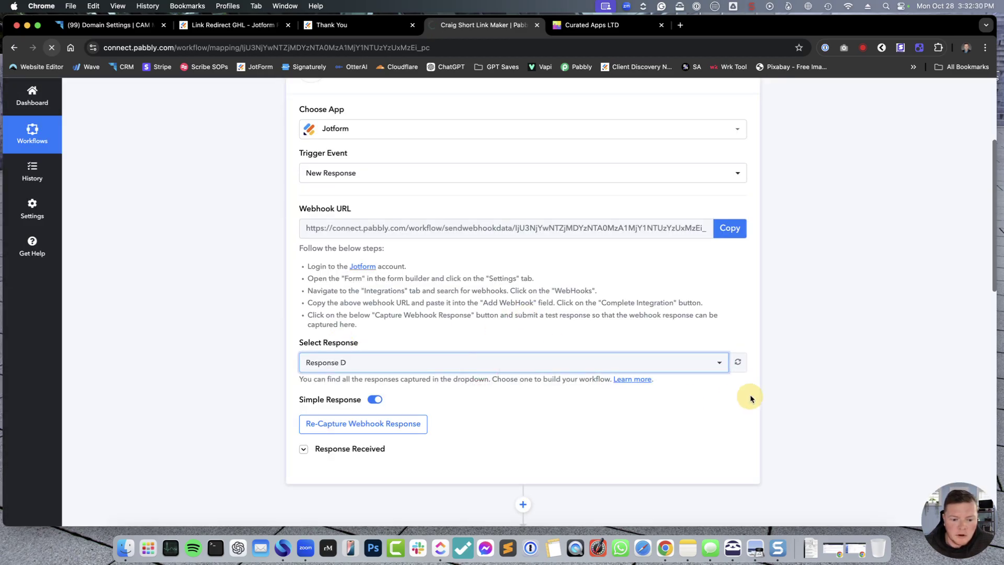
- Review Response D's fields: WhichDomain craigmorrell.com, ShortPath curatedapps and the destination URL
scroll(746, 397, "down", 2)
left_click(308, 383)
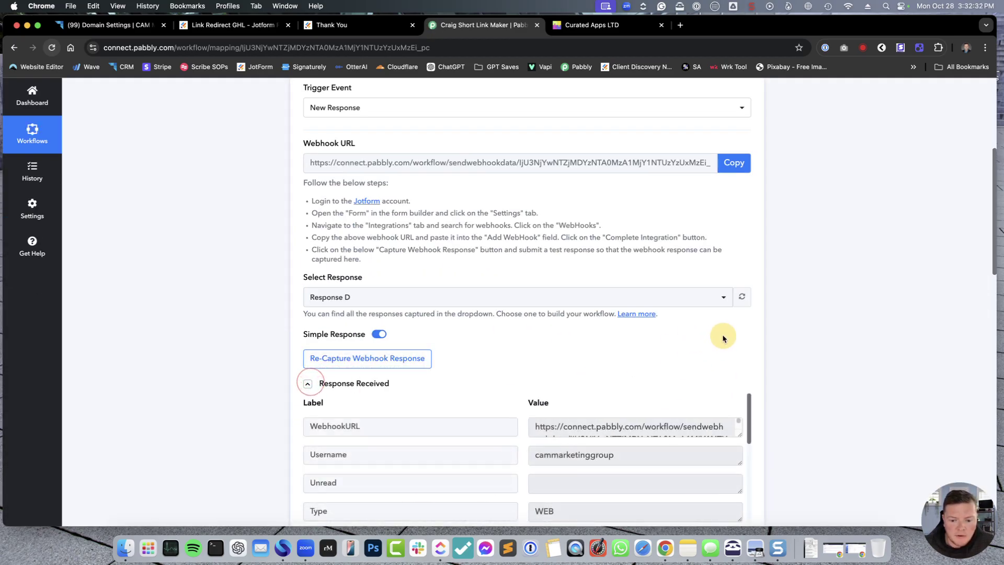
scroll(743, 332, "down", 4)
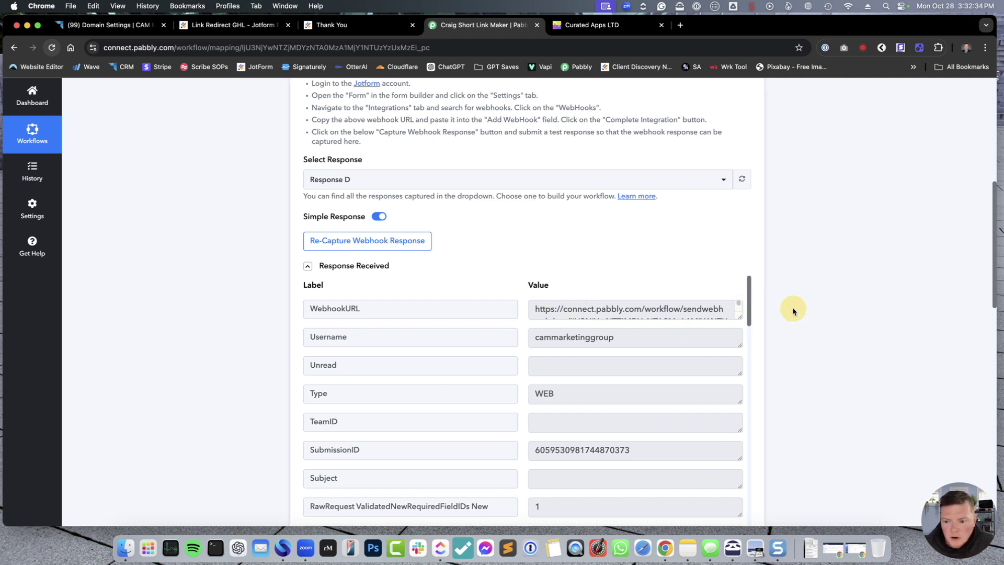
scroll(790, 300, "down", 2)
left_click_drag(749, 226, 743, 327)
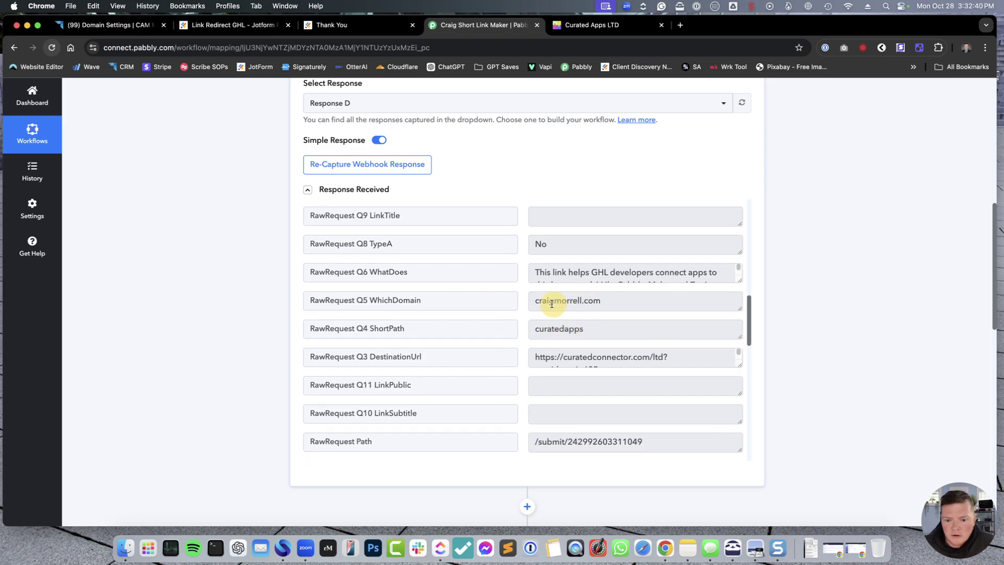
scroll(769, 348, "down", 4)
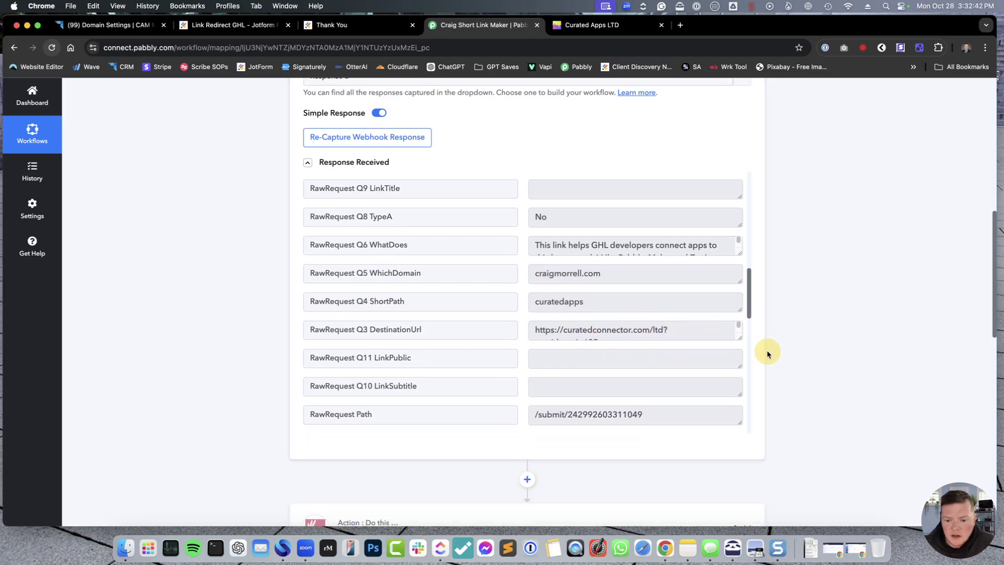
scroll(768, 351, "down", 3)
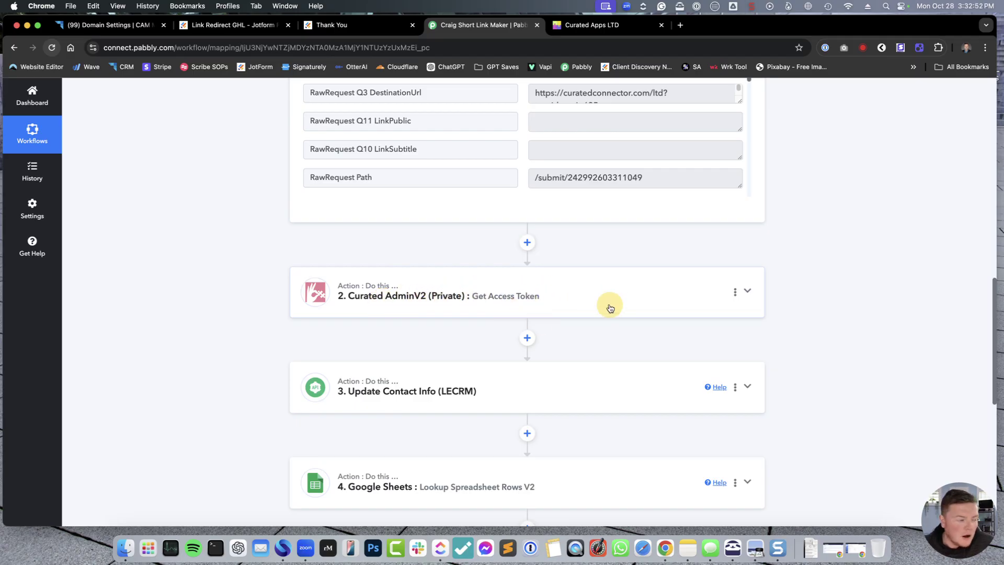
- Load the copied short link in the Curated Apps LTD browser tab
left_click(615, 28)
left_click(563, 46)
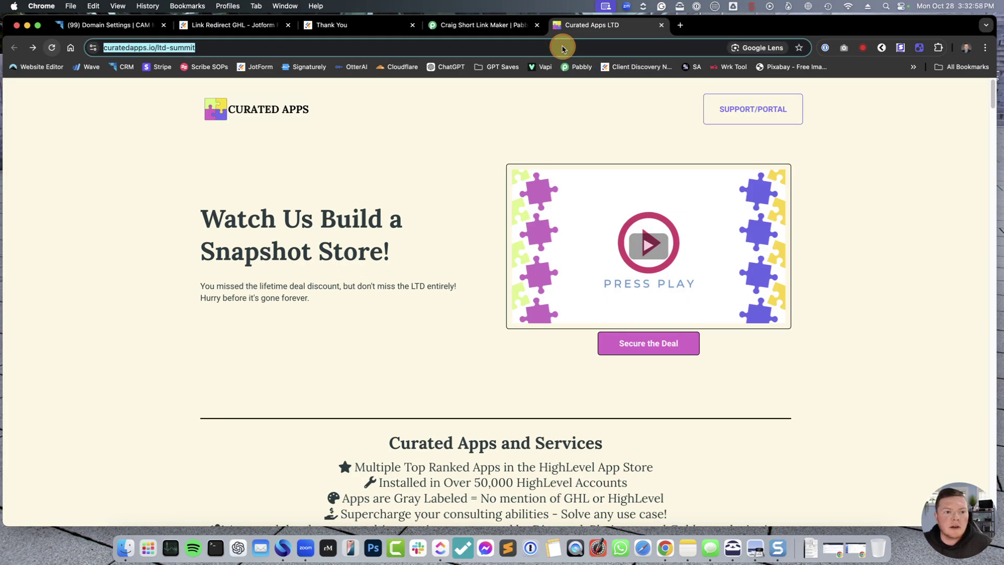
right_click(563, 46)
left_click(633, 144)
key("Return")
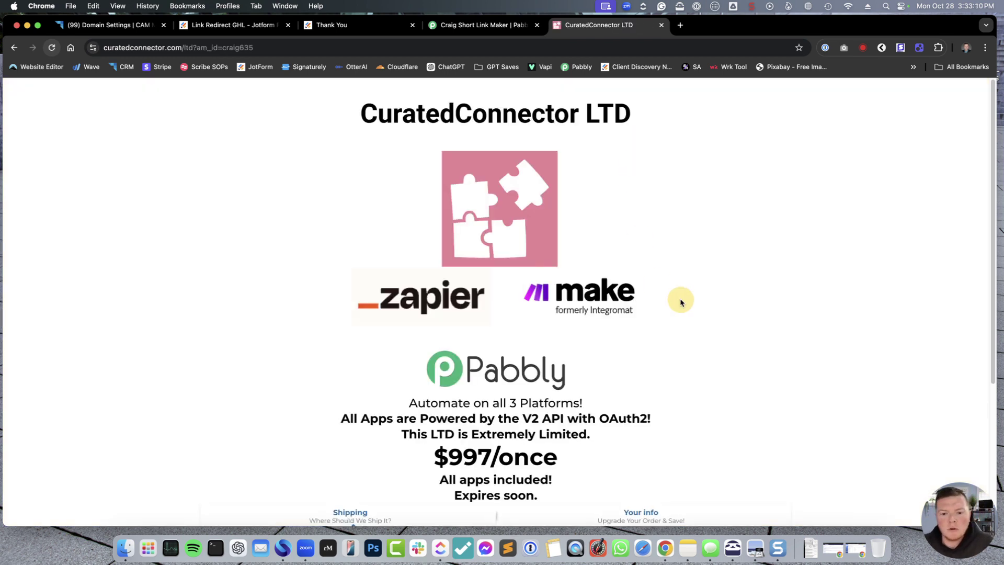
- Confirm it reaches the CuratedConnector LTD offer page, then return to Pabbly
scroll(654, 385, "down", 2)
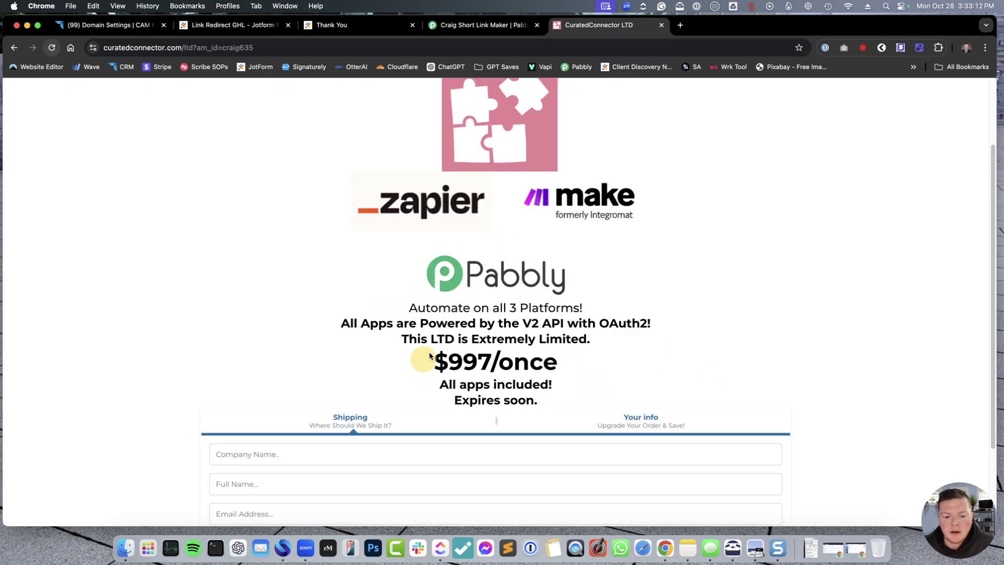
scroll(654, 347, "down", 4)
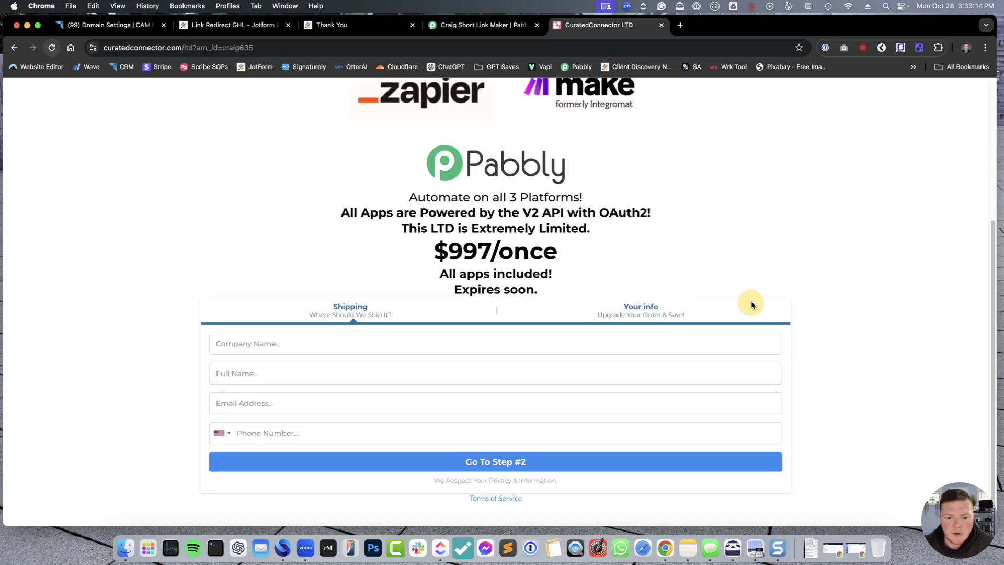
scroll(591, 301, "up", 7)
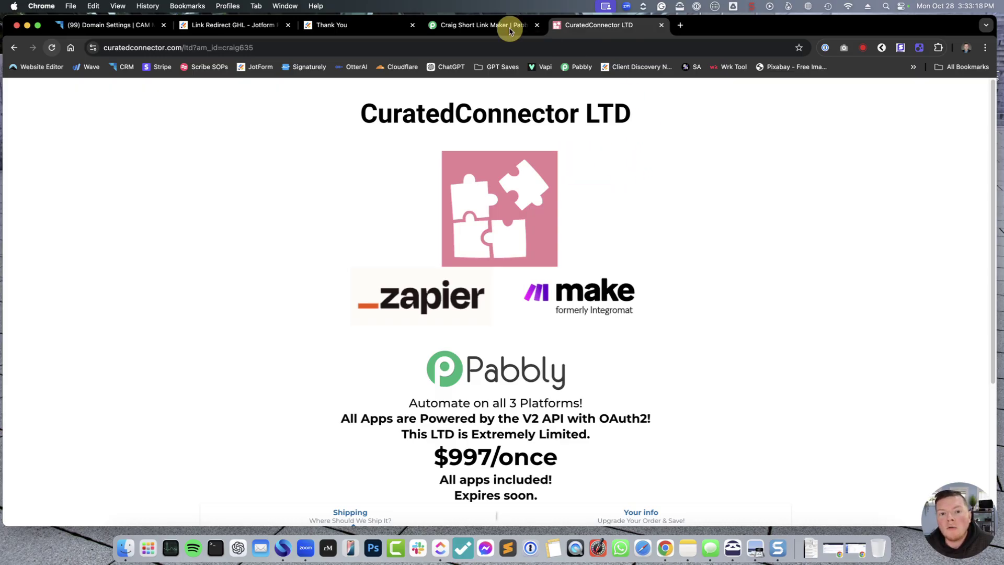
scroll(550, 308, "down", 4)
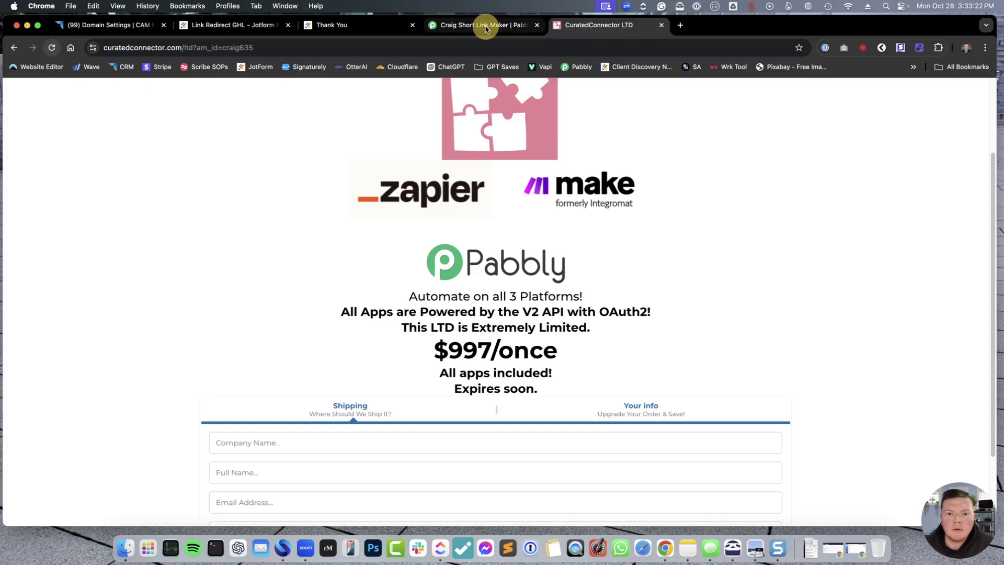
left_click(518, 25)
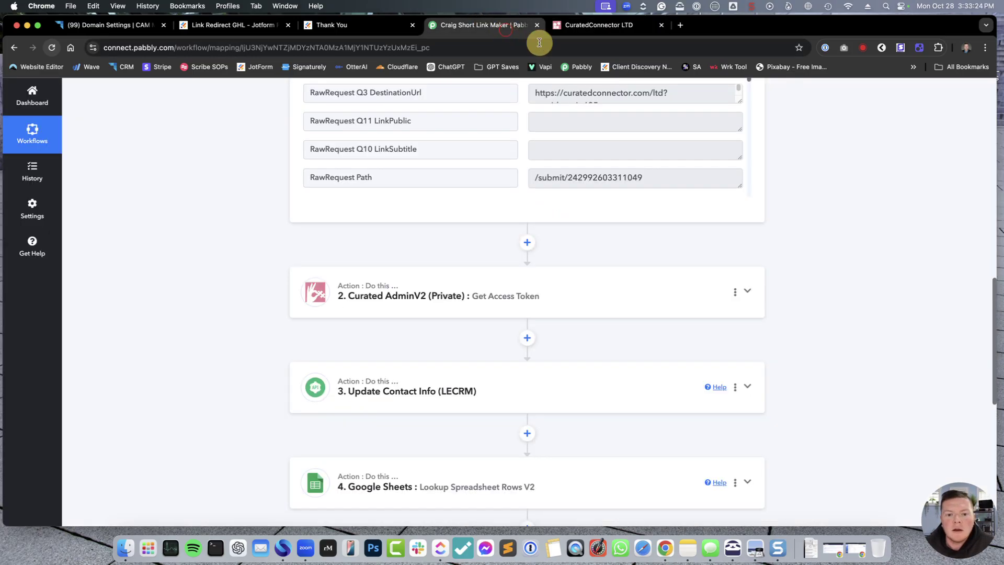
- Expand the Curated AdminV2 Get Access Token step and save and send its test request
left_click(611, 295)
scroll(831, 388, "down", 7)
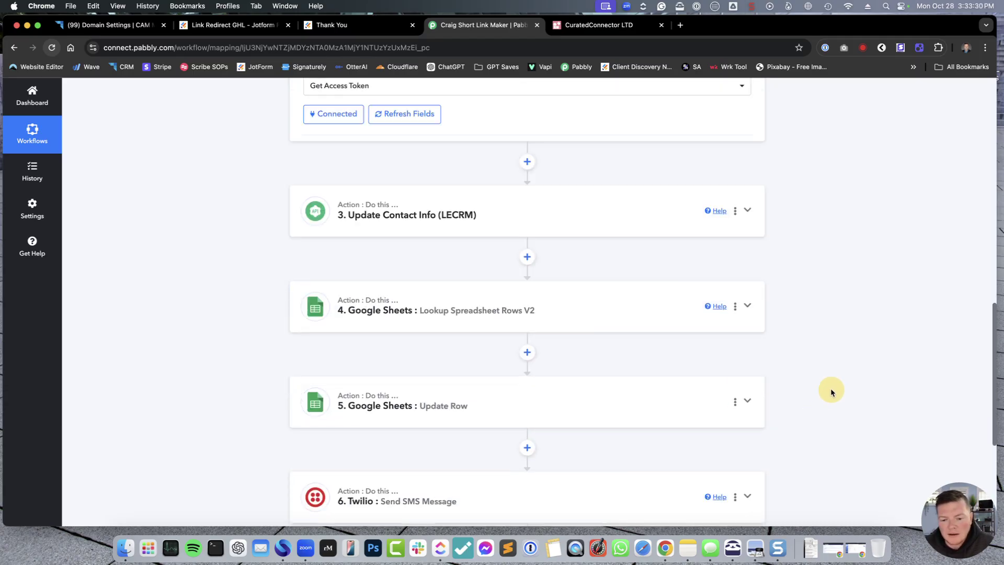
scroll(825, 314, "up", 7)
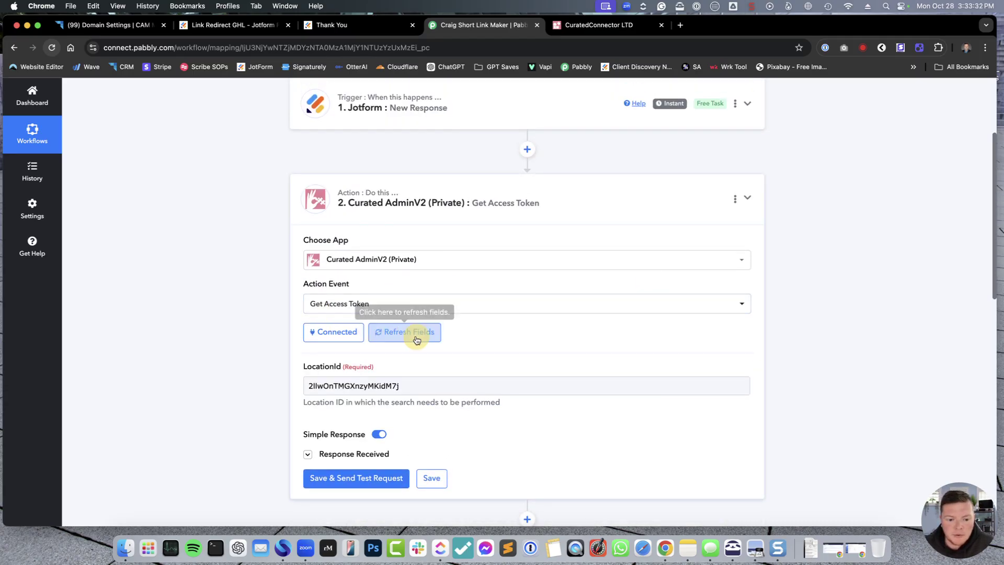
left_click(332, 380)
scroll(473, 386, "down", 4)
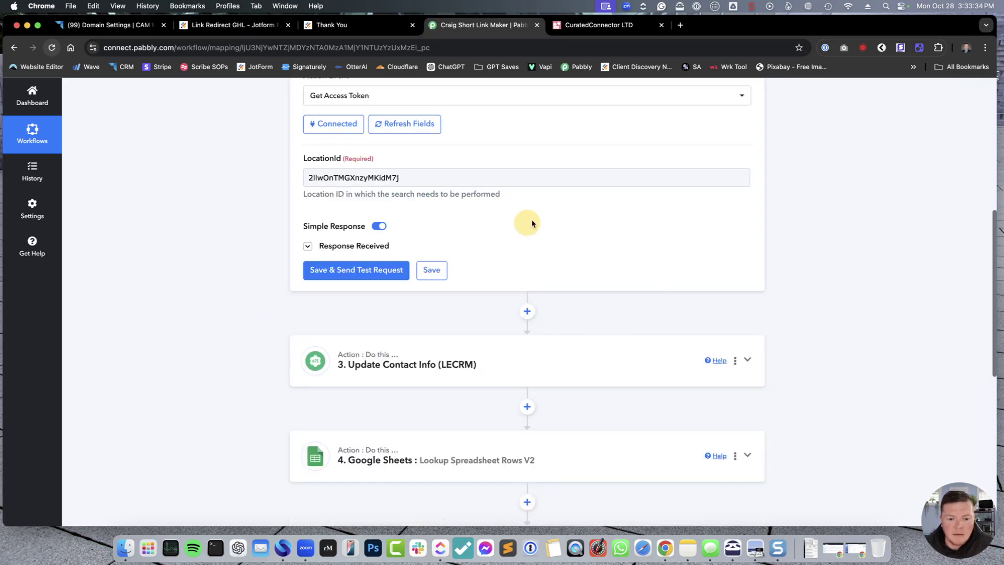
left_click(367, 271)
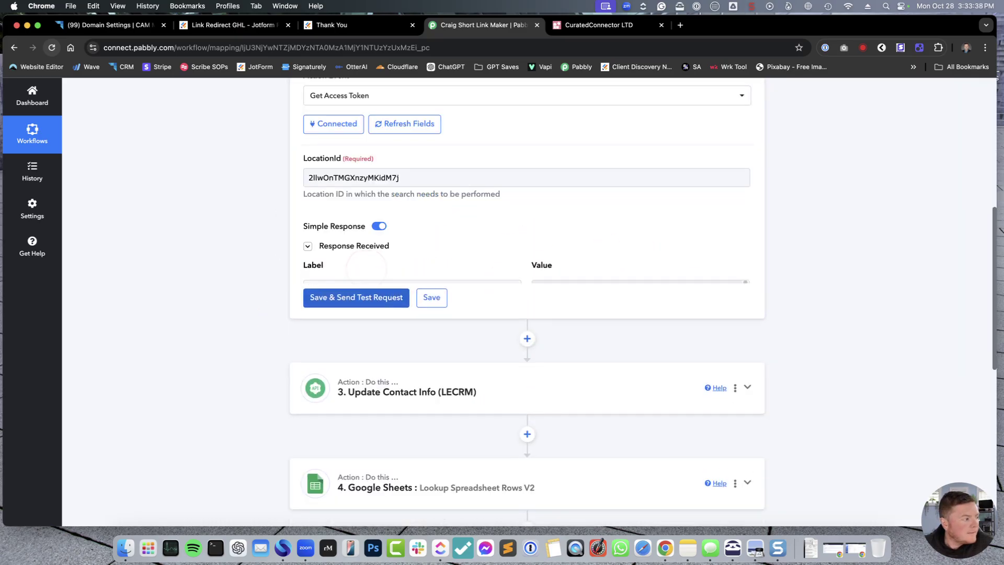
- Scroll past the access-token response and open the Update Contact Info (LECRM) step
left_click(860, 369)
scroll(845, 385, "down", 2)
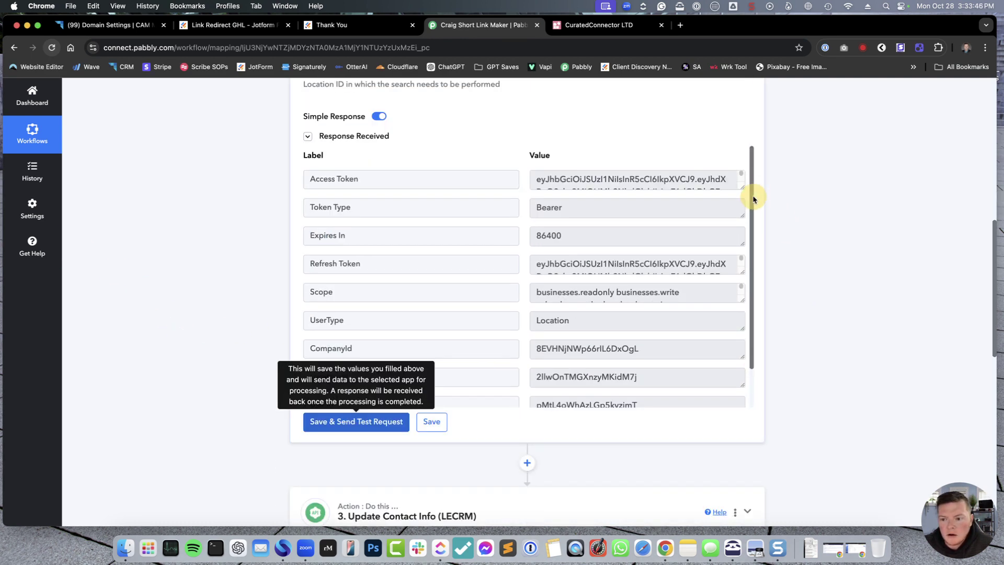
left_click_drag(753, 199, 754, 296)
left_click(851, 300)
scroll(799, 384, "down", 1)
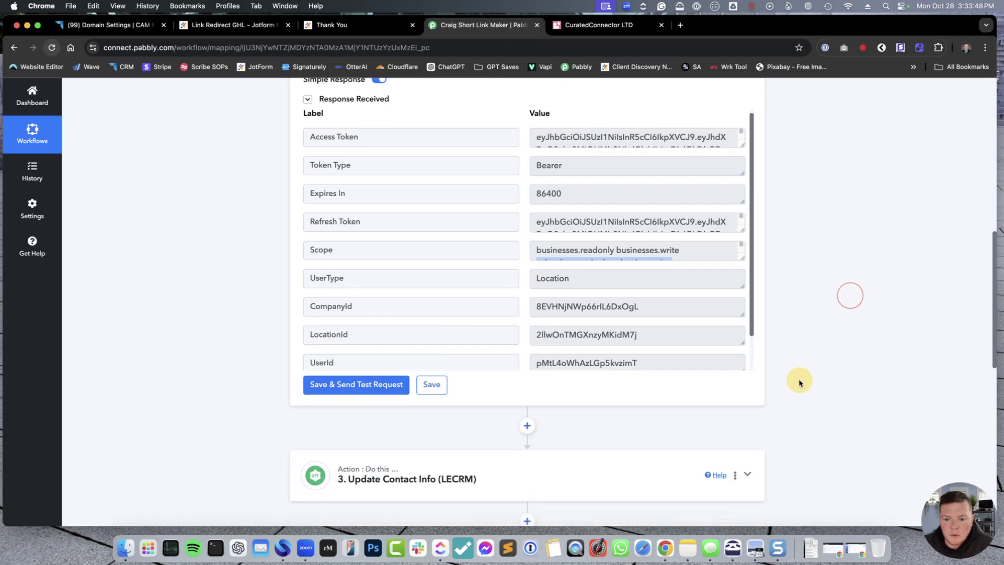
scroll(835, 370, "down", 2)
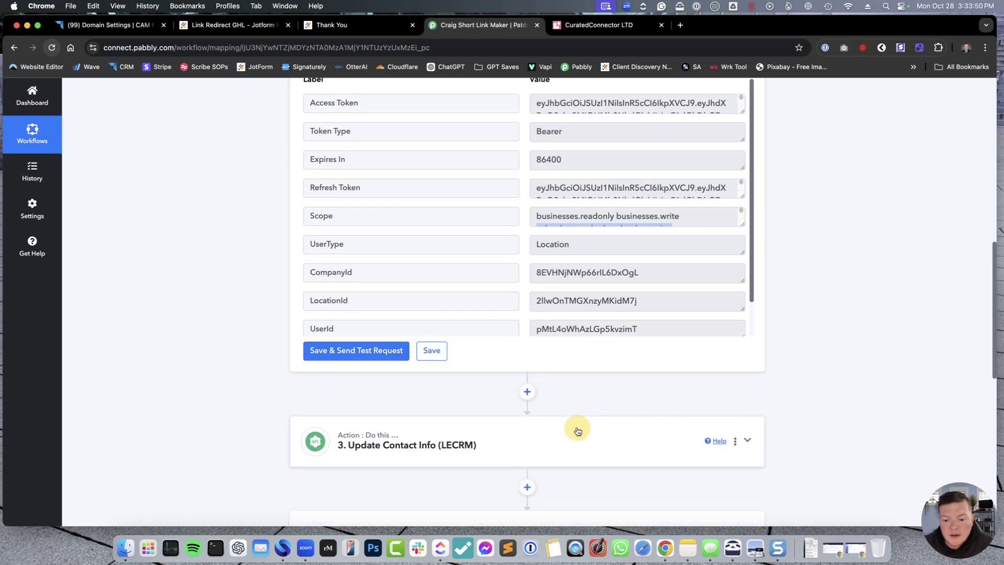
left_click(580, 439)
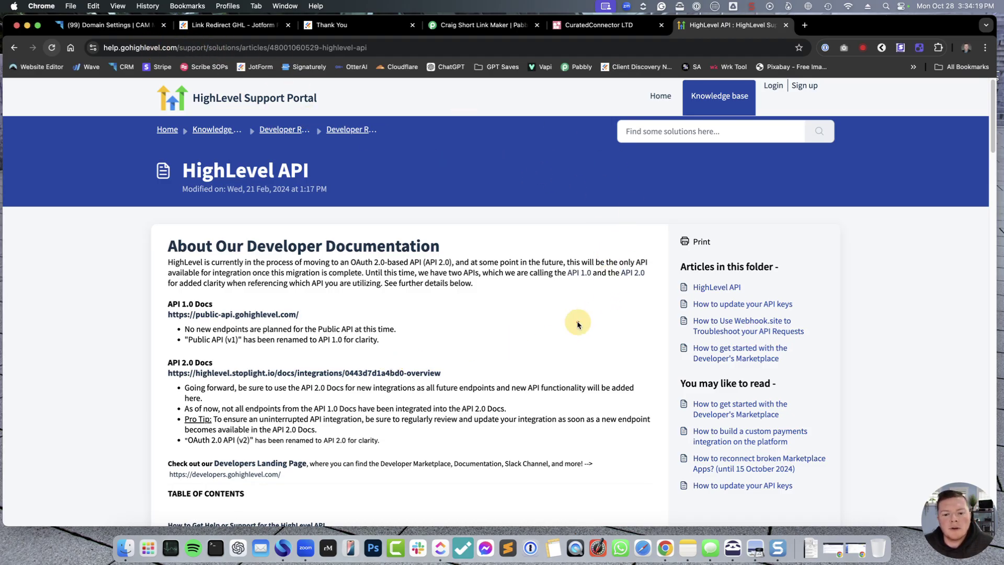
- Open the HighLevel API 2.0 docs and search for 'Domain'
left_click(578, 321)
scroll(471, 343, "down", 2)
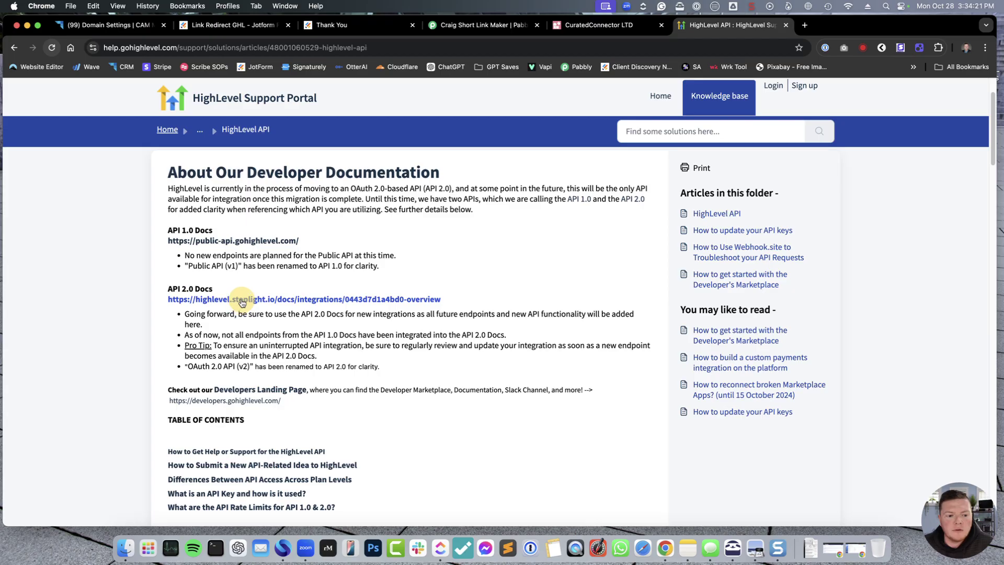
left_click(241, 301)
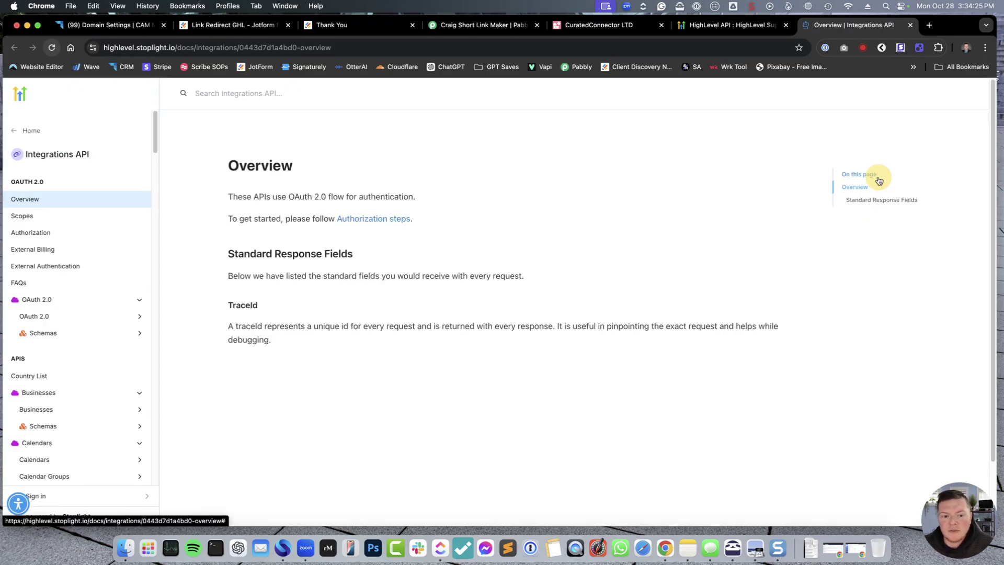
left_click(216, 97)
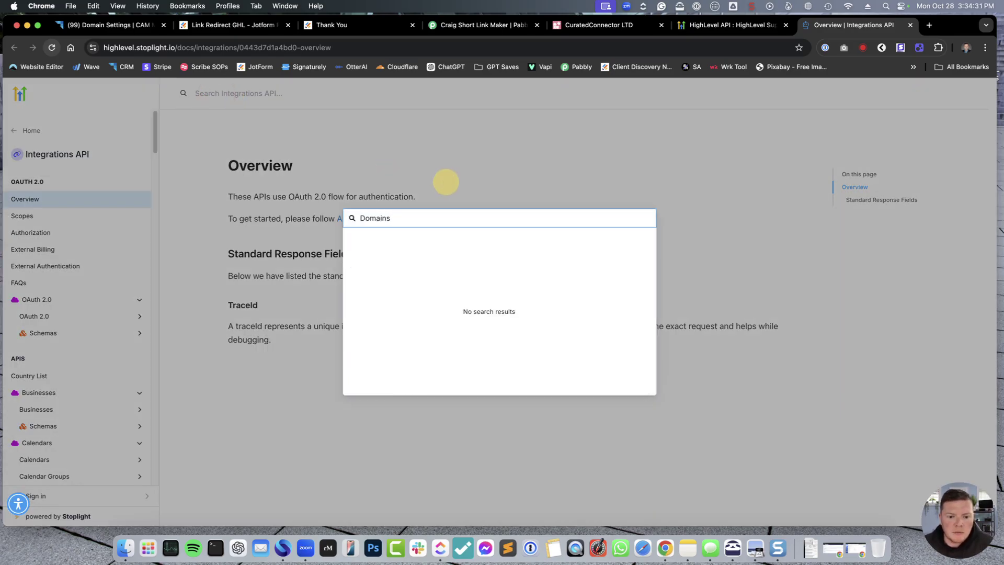
key("ctrl+super+space")
key("Escape")
key("BackSpace")
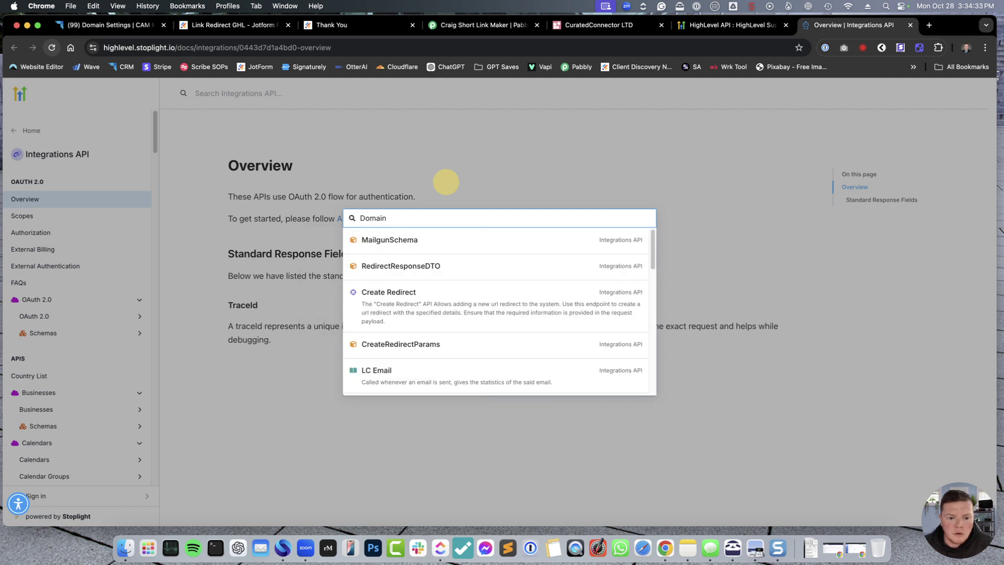
- Copy the Create Redirect endpoint URL and return to the Pabbly workflow
left_click(393, 302)
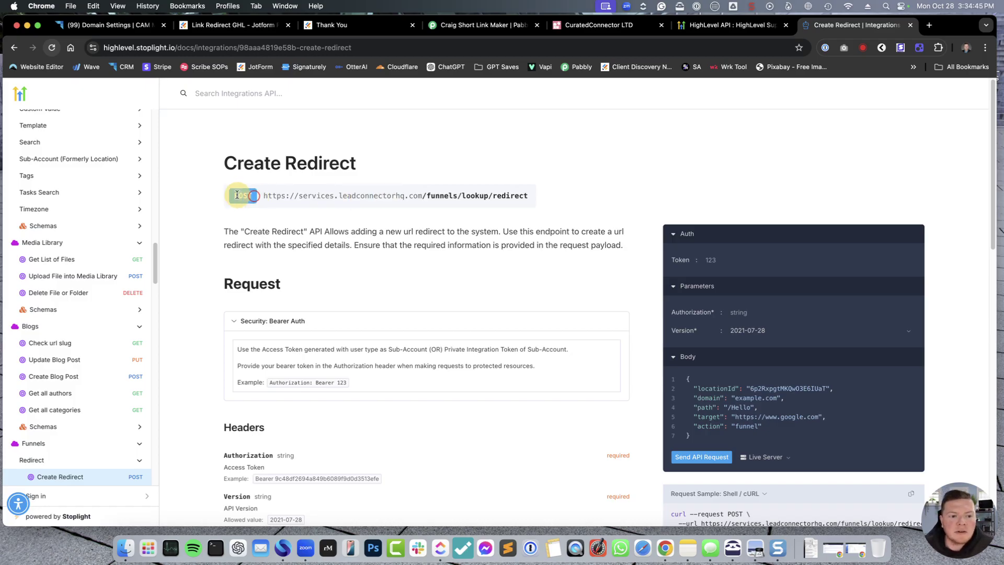
left_click(292, 195)
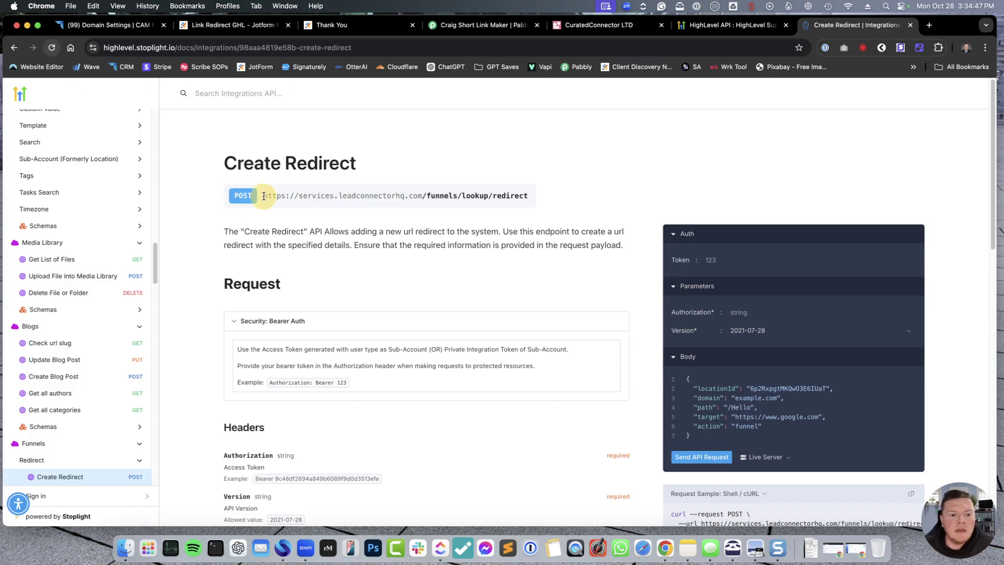
triple_click(498, 196)
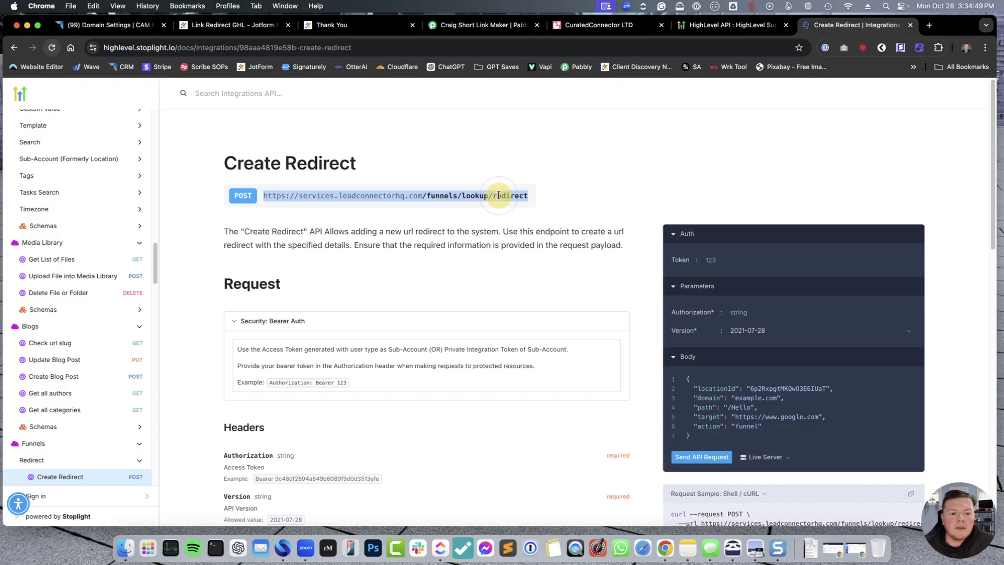
right_click(499, 196)
left_click(534, 216)
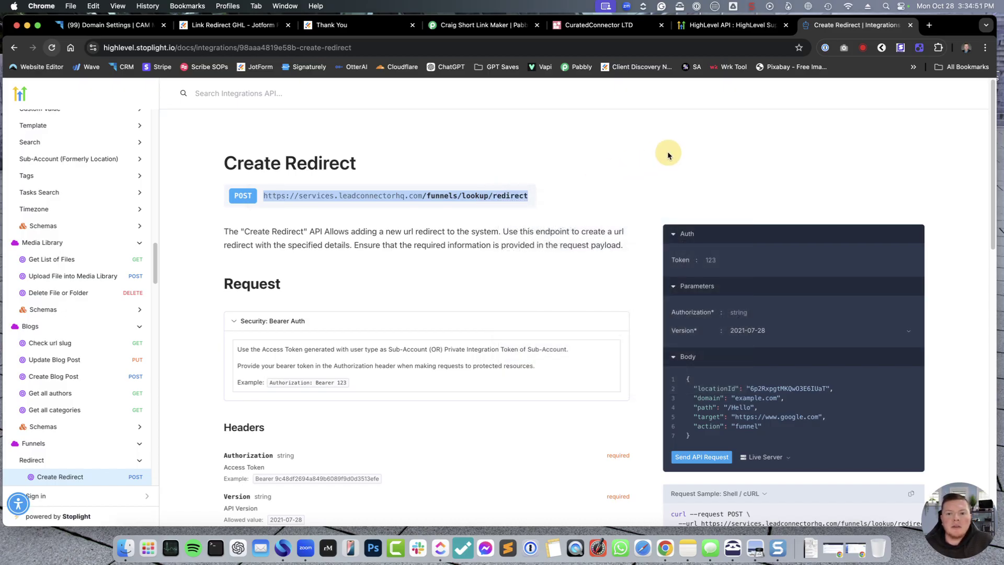
left_click(670, 152)
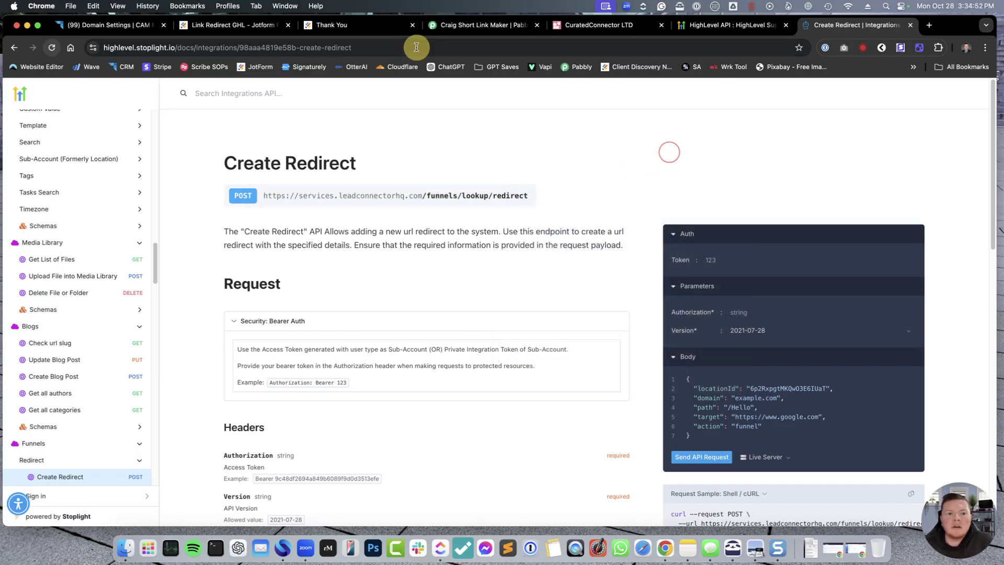
left_click(467, 30)
- Confirm step 3 uses the API (Pabbly) Execute API Request app and reopen its settings
scroll(518, 324, "down", 3)
scroll(519, 325, "up", 2)
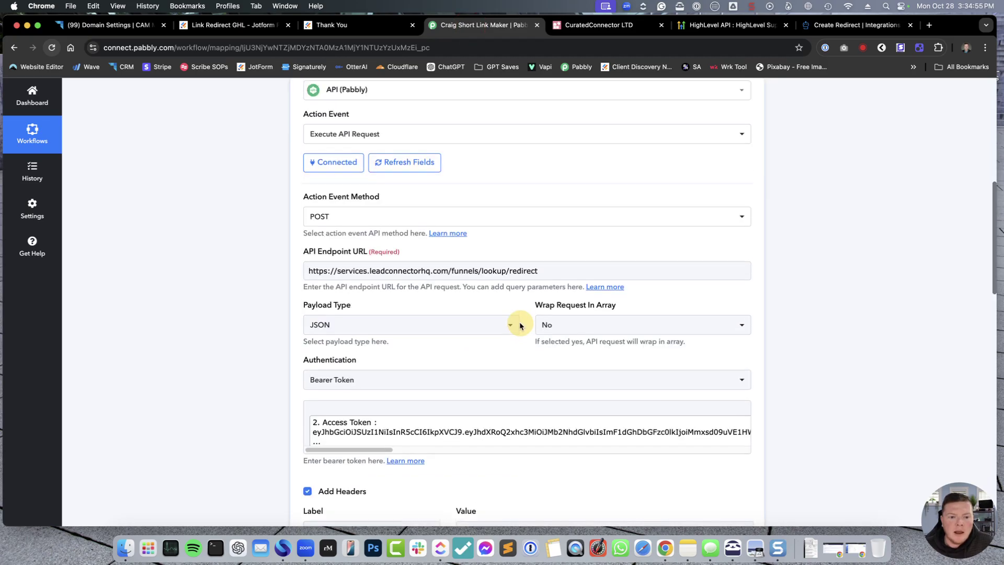
scroll(387, 211, "up", 1)
left_click(427, 204)
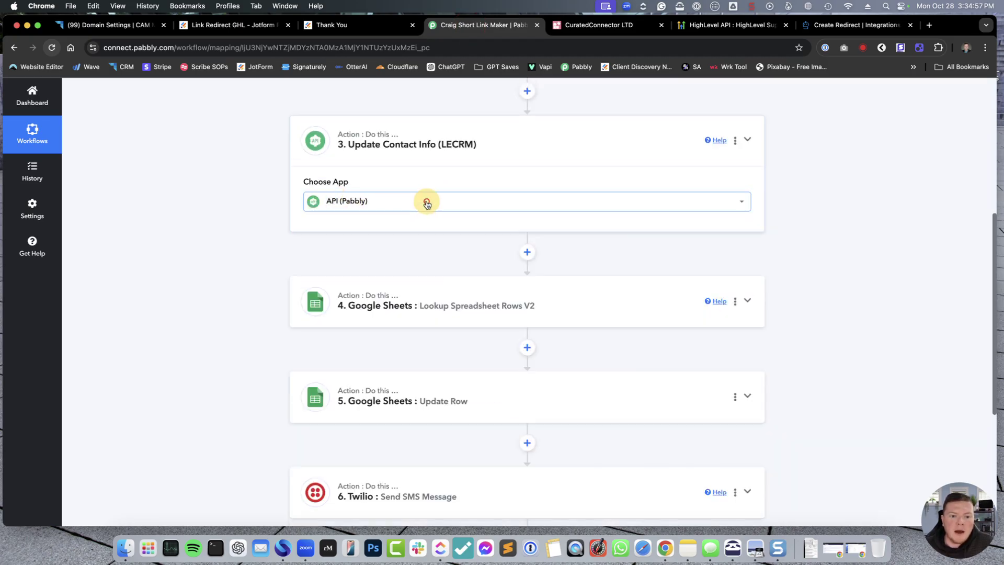
left_click(426, 202)
type("a")
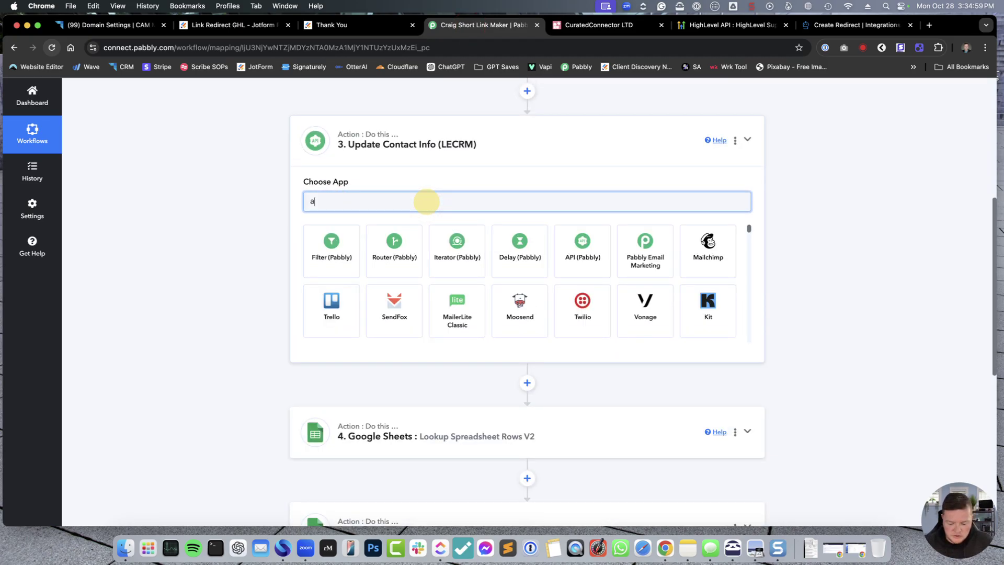
type("pi")
left_click(819, 281)
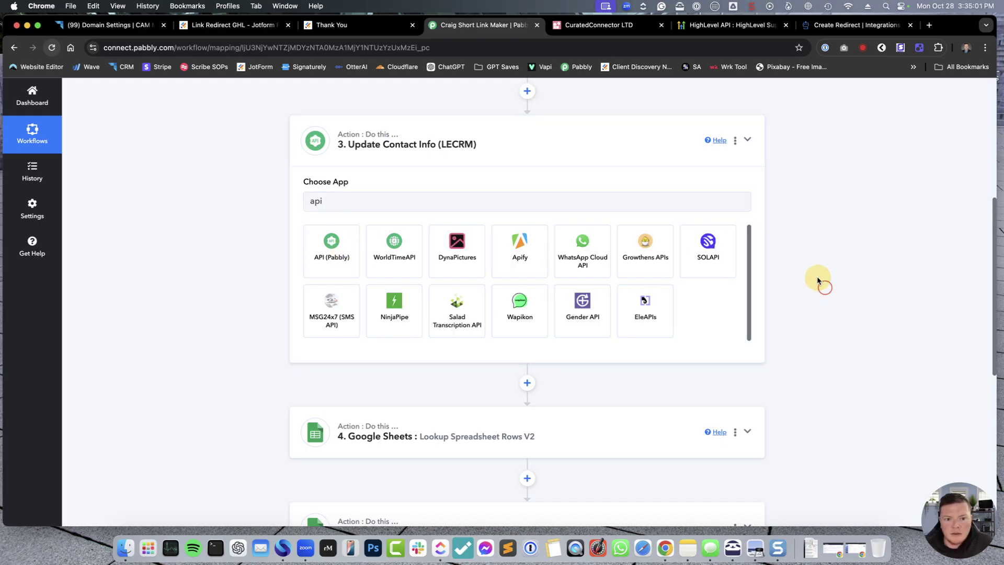
left_click(748, 139)
left_click(497, 143)
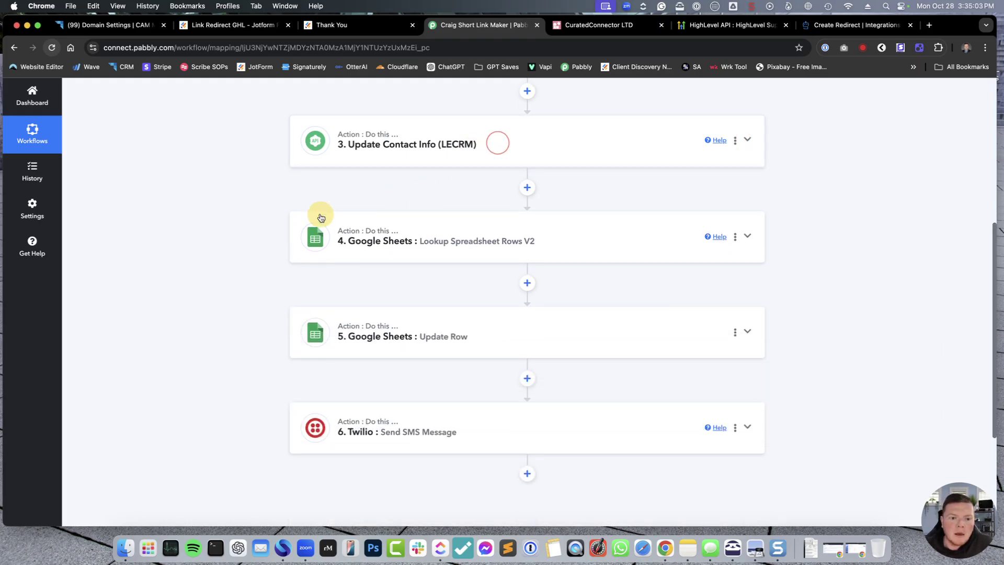
- Recheck the Create Redirect docs, keep the request method as POST, and focus the API Endpoint URL field
scroll(790, 335, "up", 2)
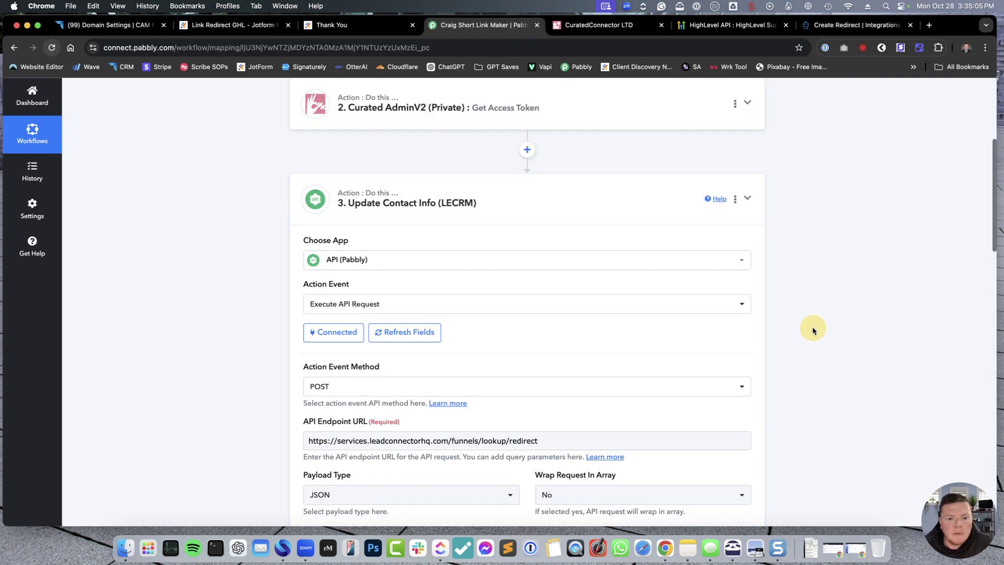
scroll(471, 323, "down", 1)
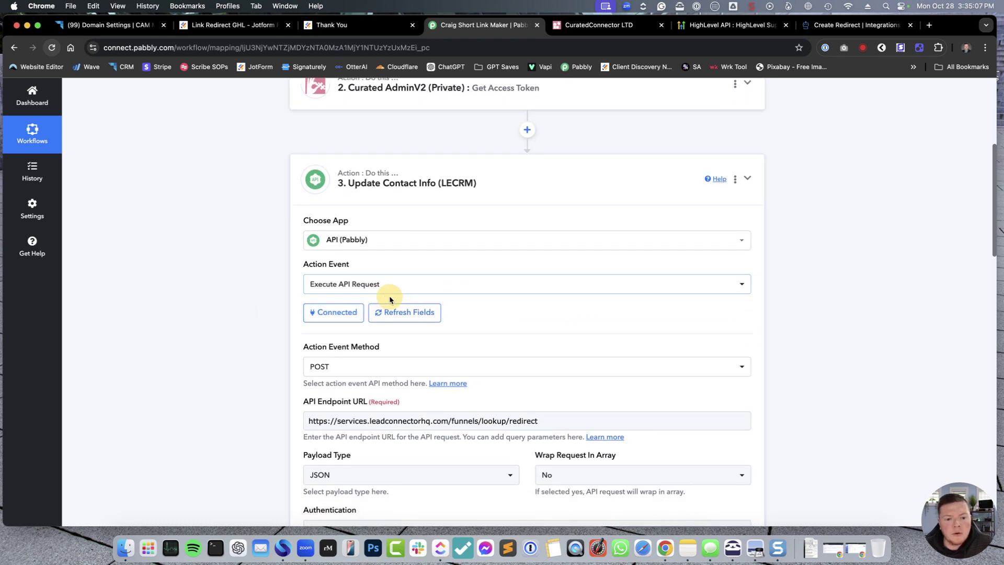
scroll(623, 290, "down", 5)
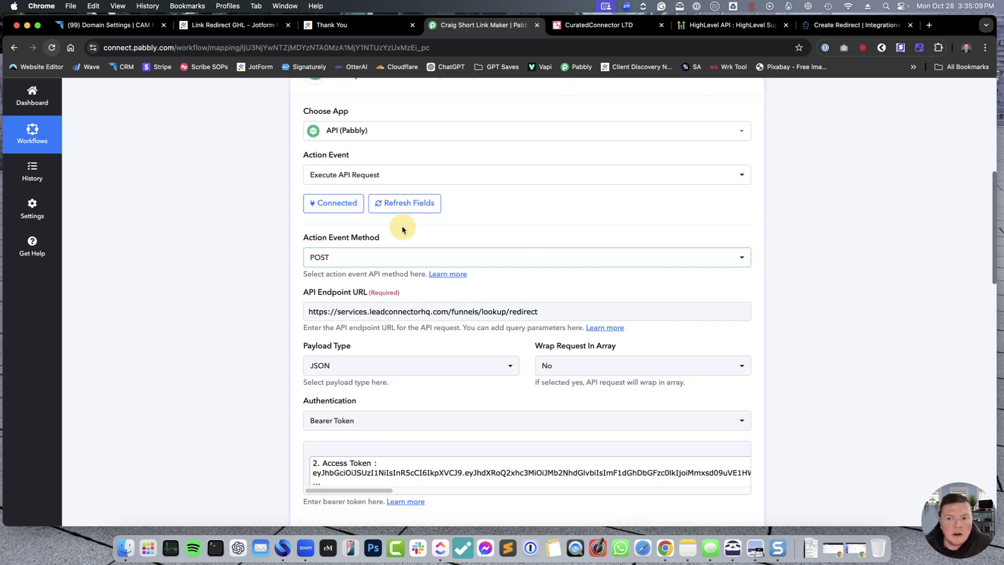
left_click(832, 24)
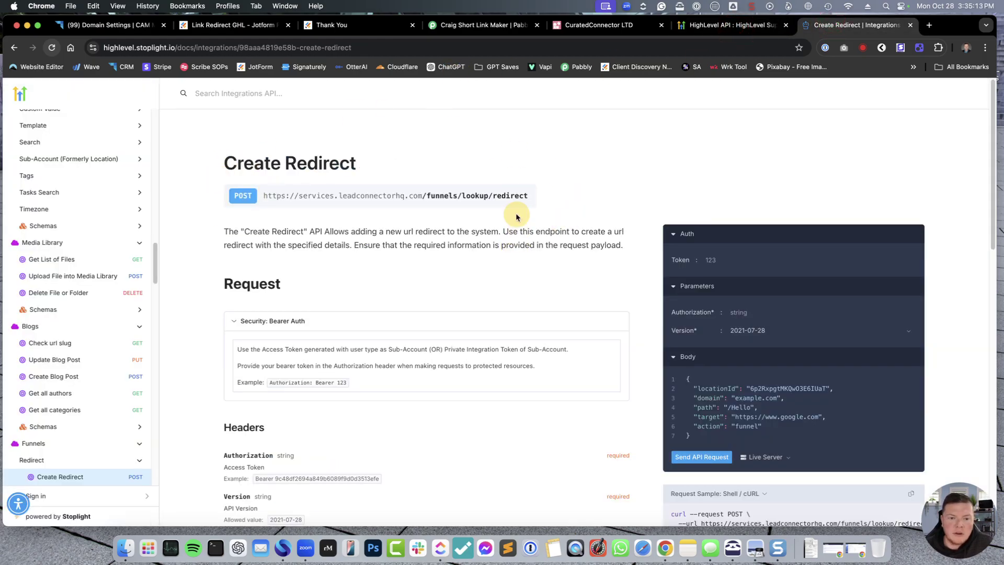
left_click(485, 25)
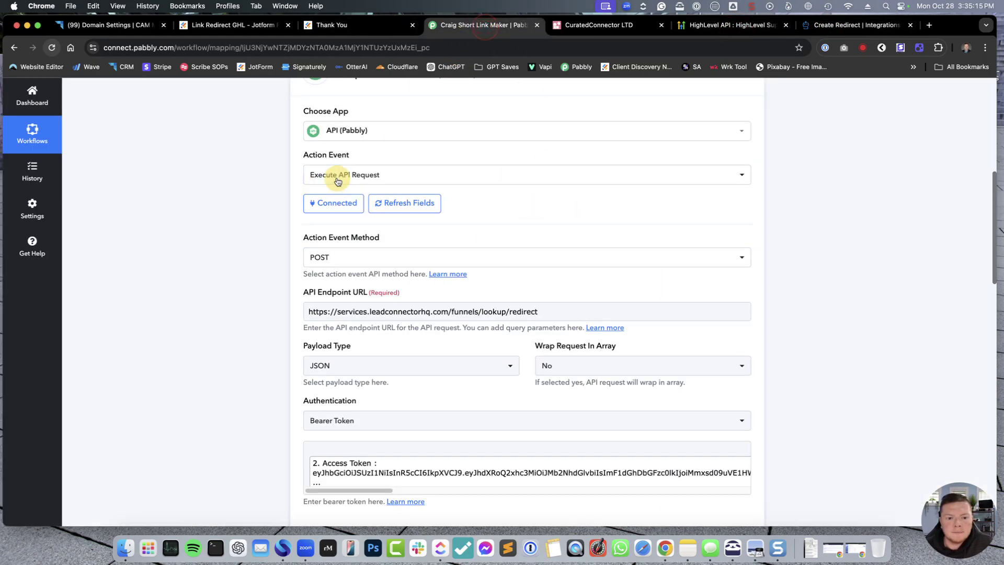
left_click(457, 257)
left_click(214, 335)
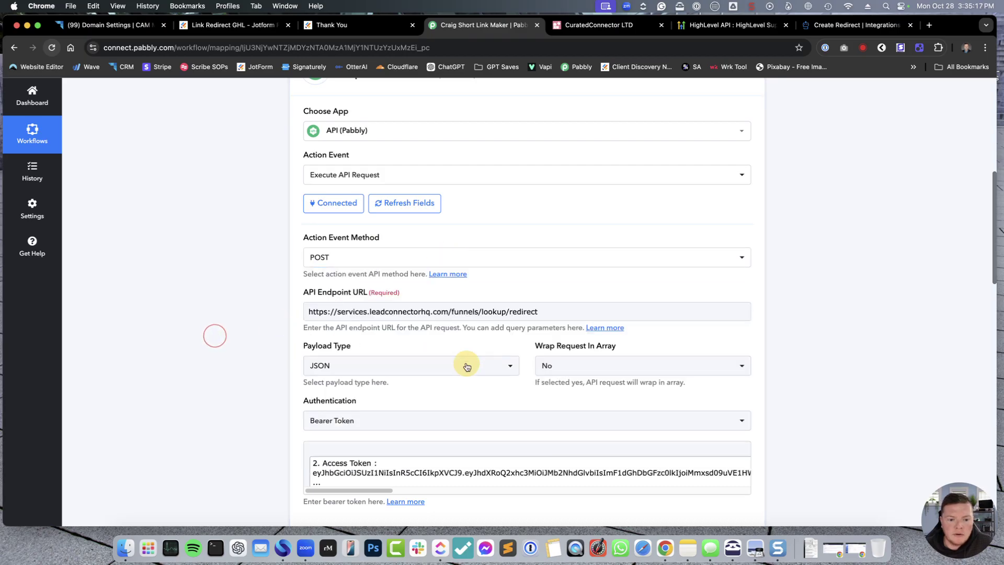
scroll(467, 366, "down", 1)
left_click(570, 256)
- Paste the copied endpoint URL over the existing API Endpoint URL value
triple_click(581, 256)
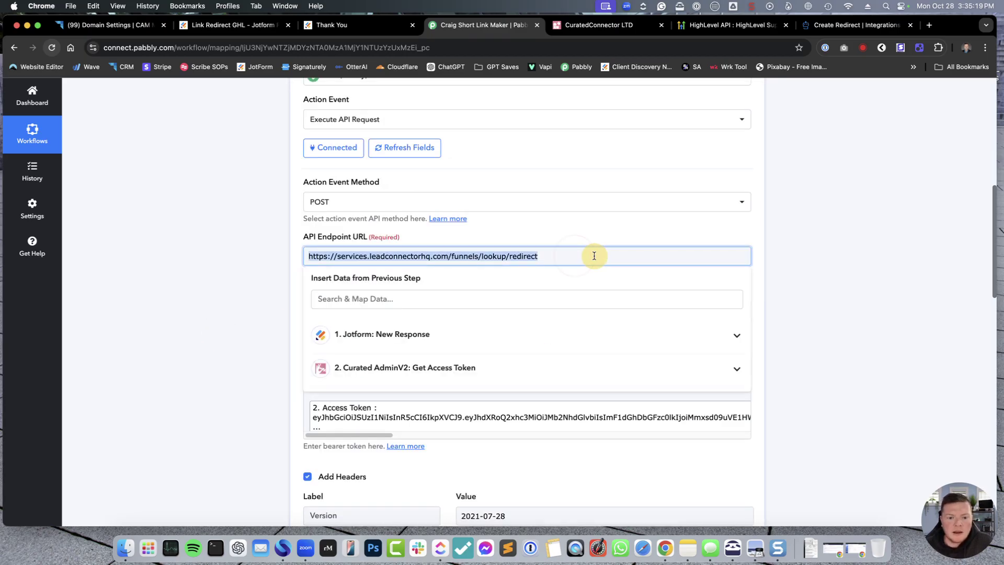
left_click(563, 264)
triple_click(551, 256)
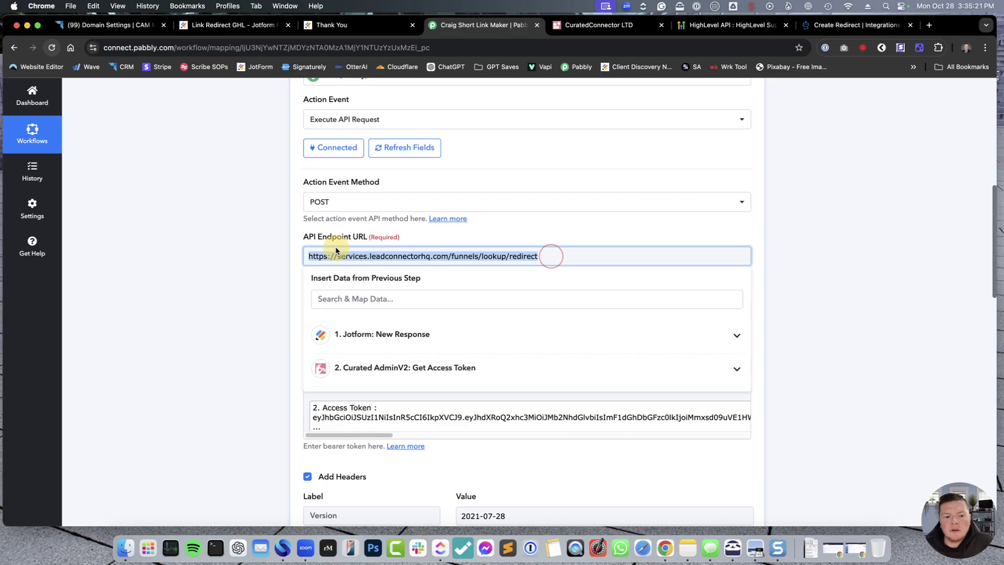
right_click(341, 255)
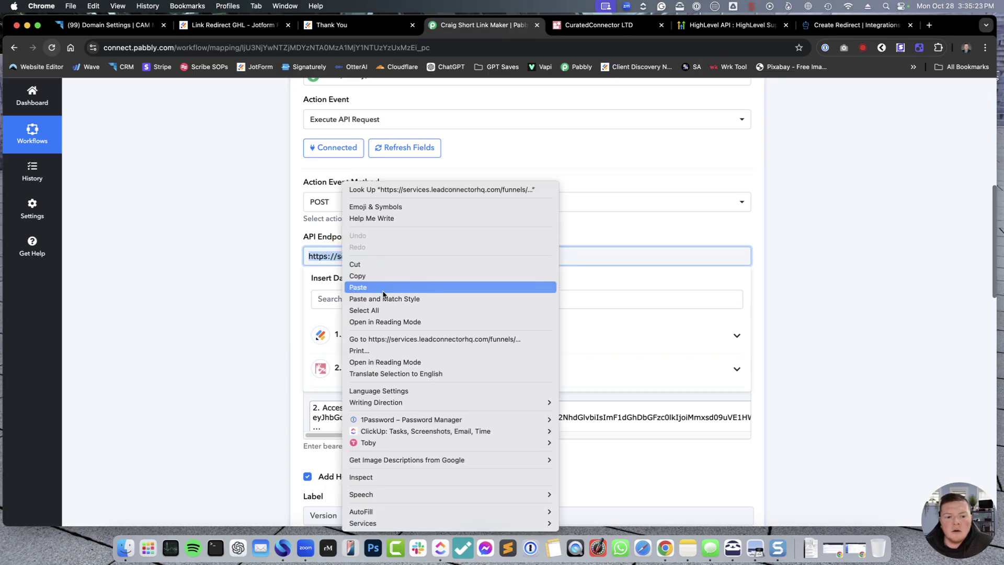
left_click(523, 285)
left_click(911, 320)
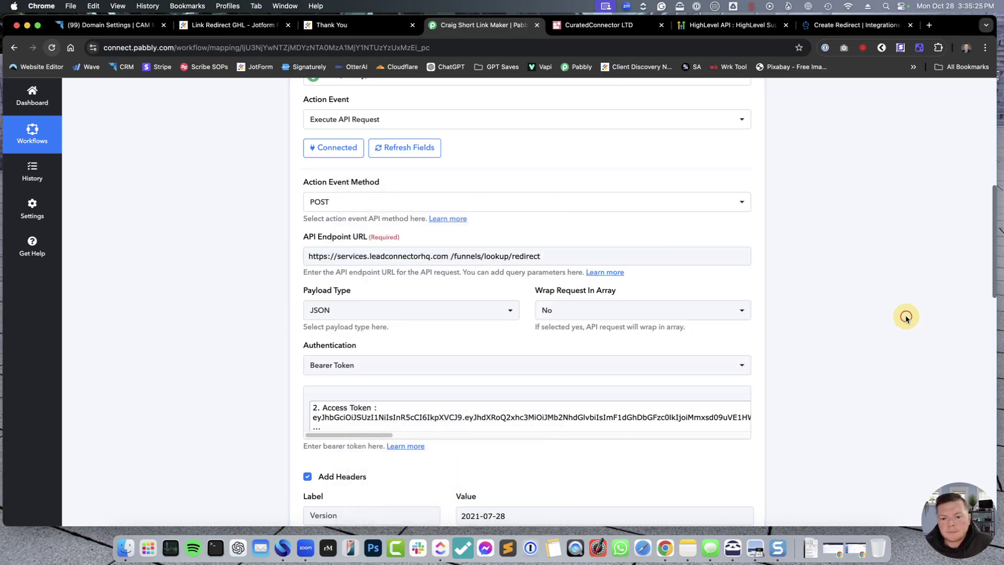
left_click(858, 25)
left_click_drag(264, 195, 442, 195)
left_click_drag(511, 191, 526, 196)
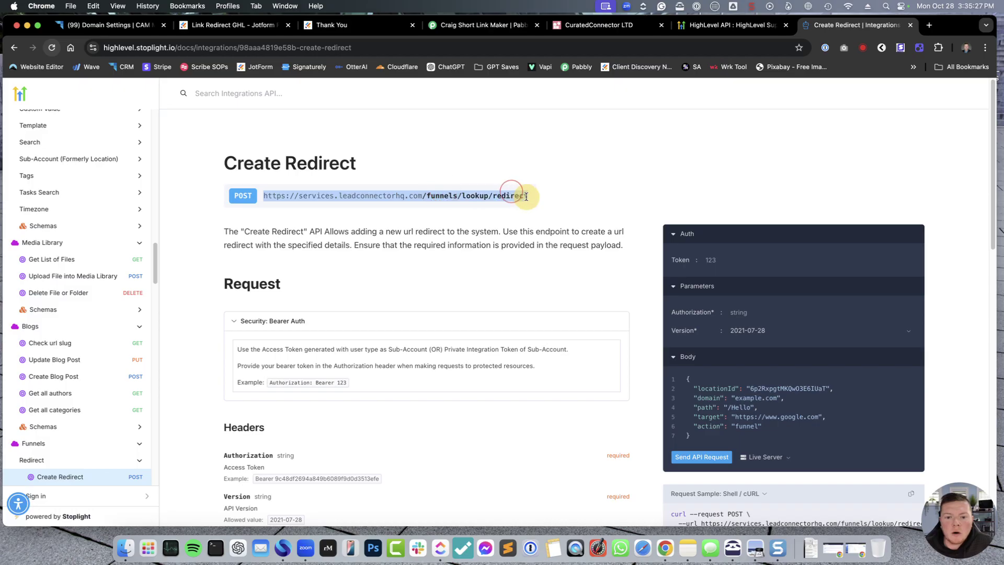
left_click(421, 194)
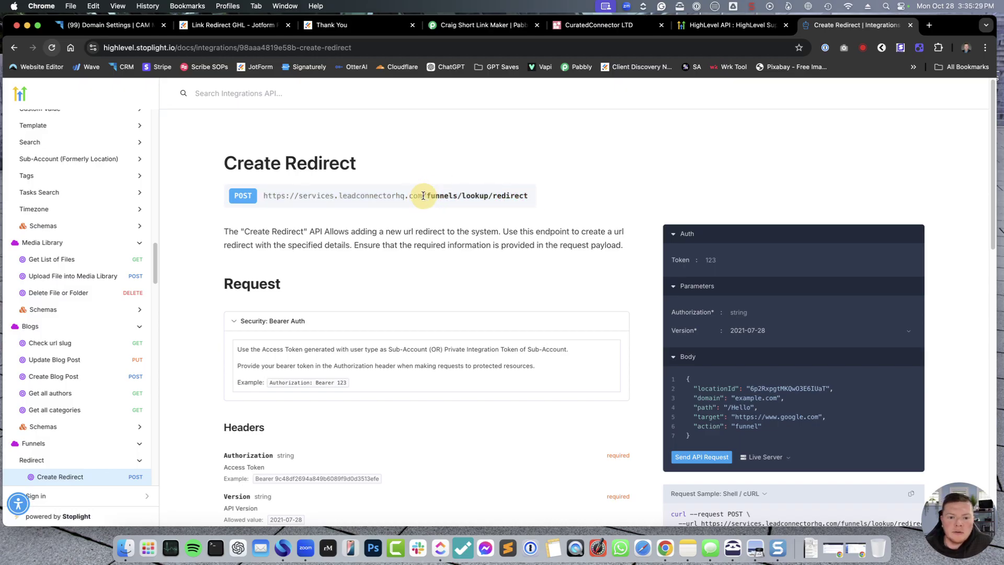
left_click_drag(424, 195, 527, 196)
left_click(534, 201)
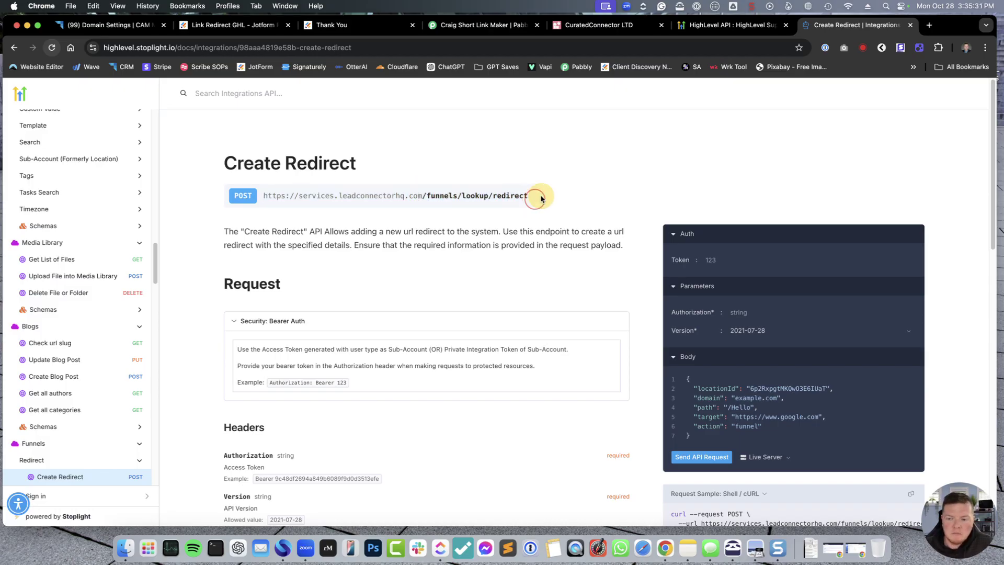
left_click(501, 25)
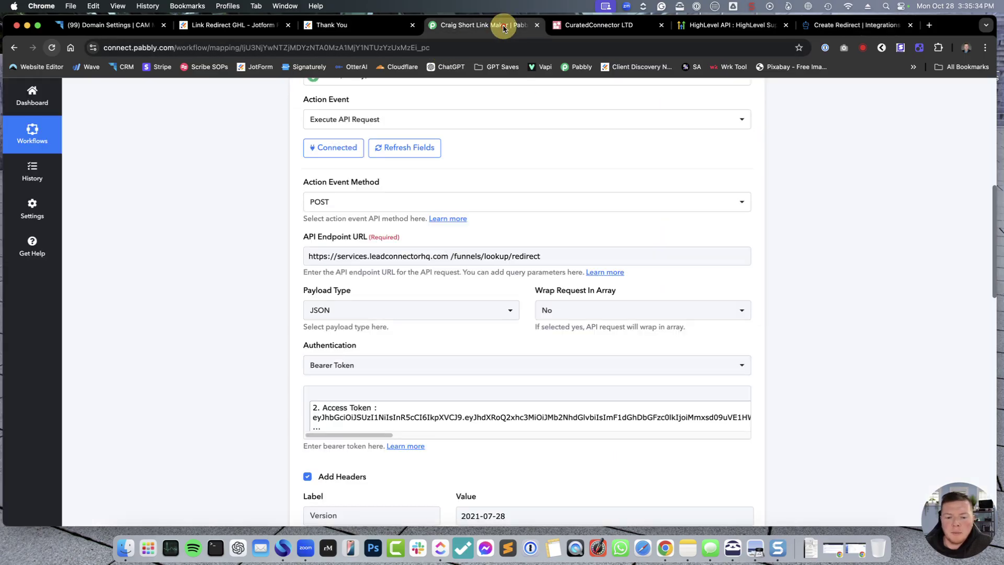
left_click(461, 256)
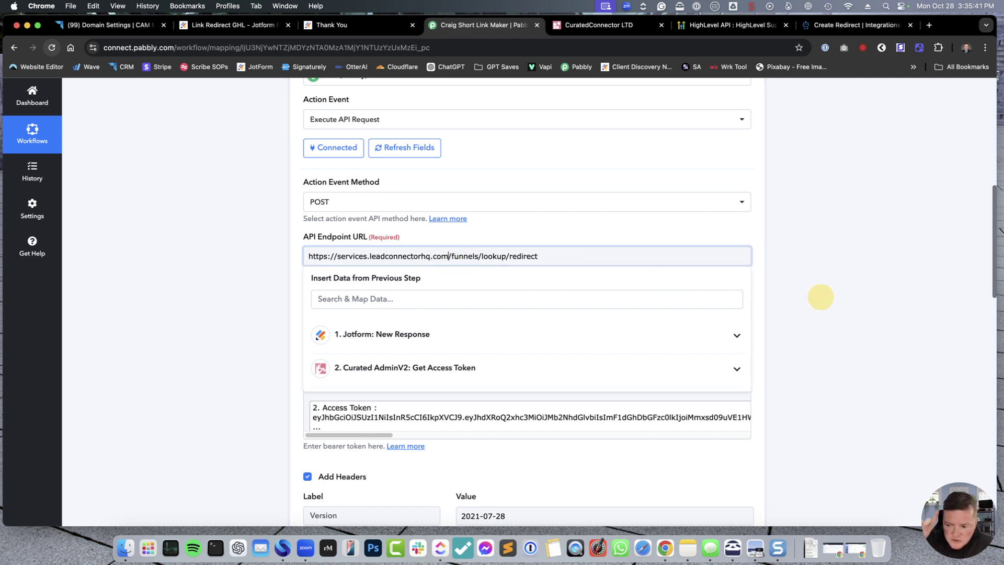
left_click(821, 297)
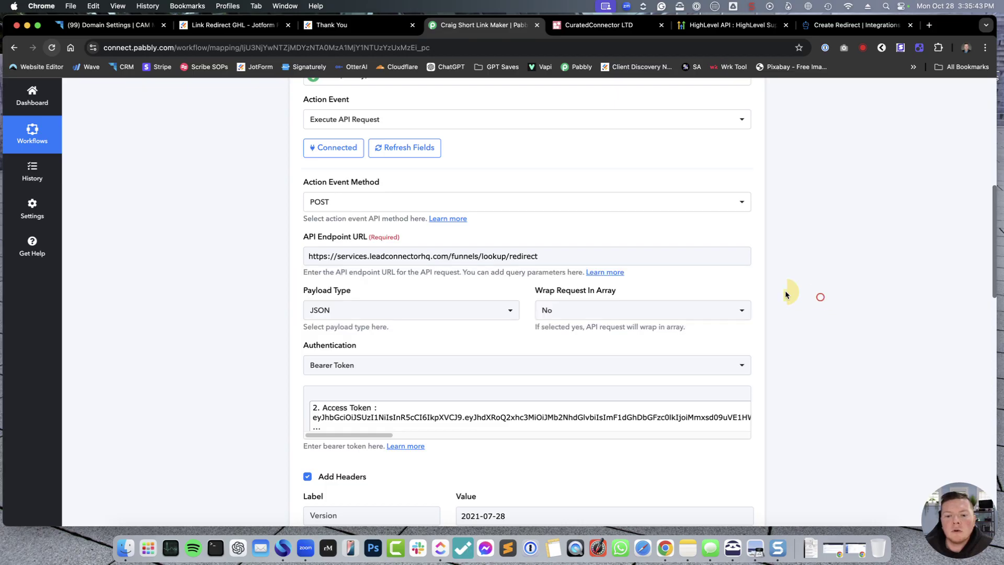
left_click(598, 254)
left_click(310, 260)
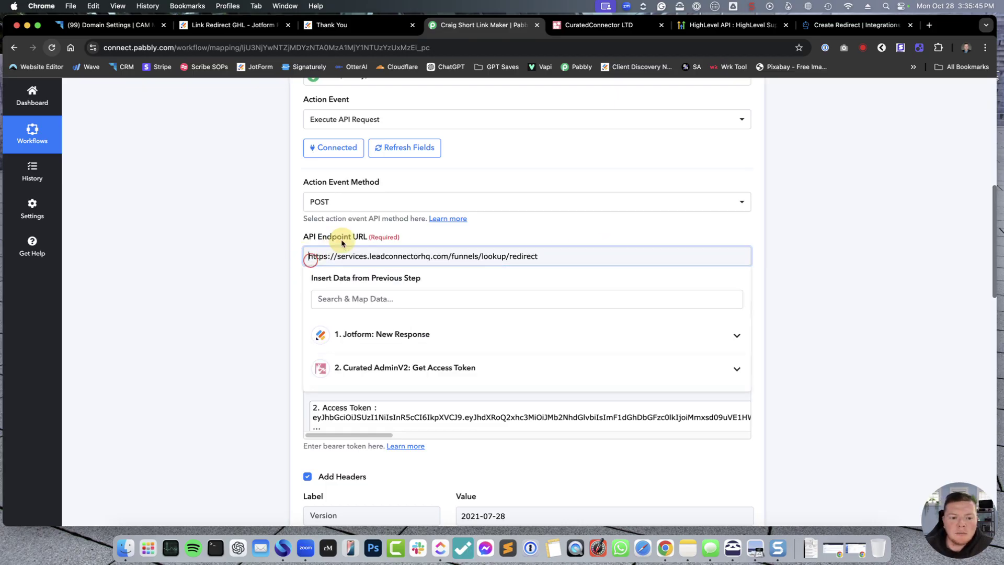
left_click(878, 300)
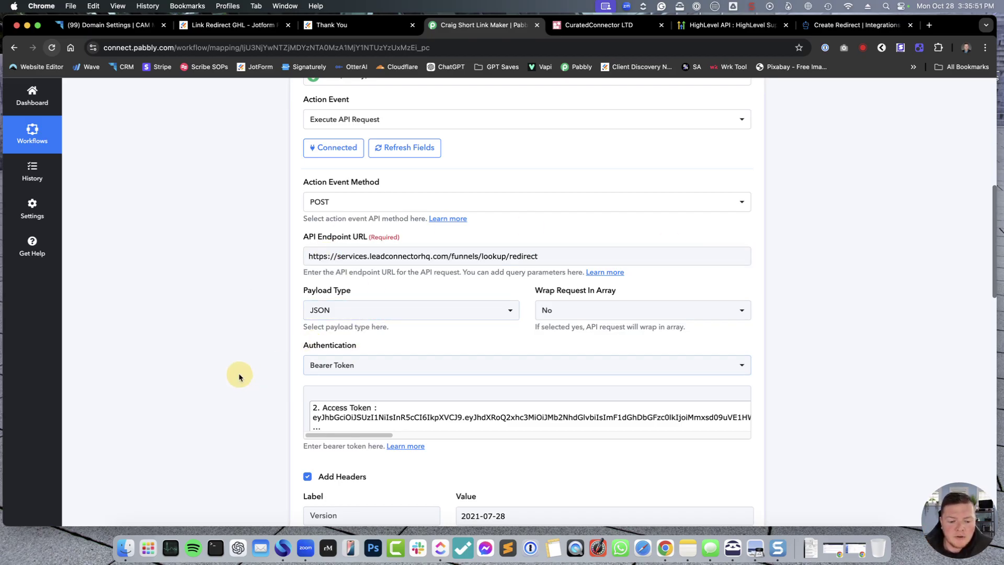
- Delete the old Access Token mapping from the Bearer Token field
left_click(316, 421)
scroll(576, 387, "down", 3)
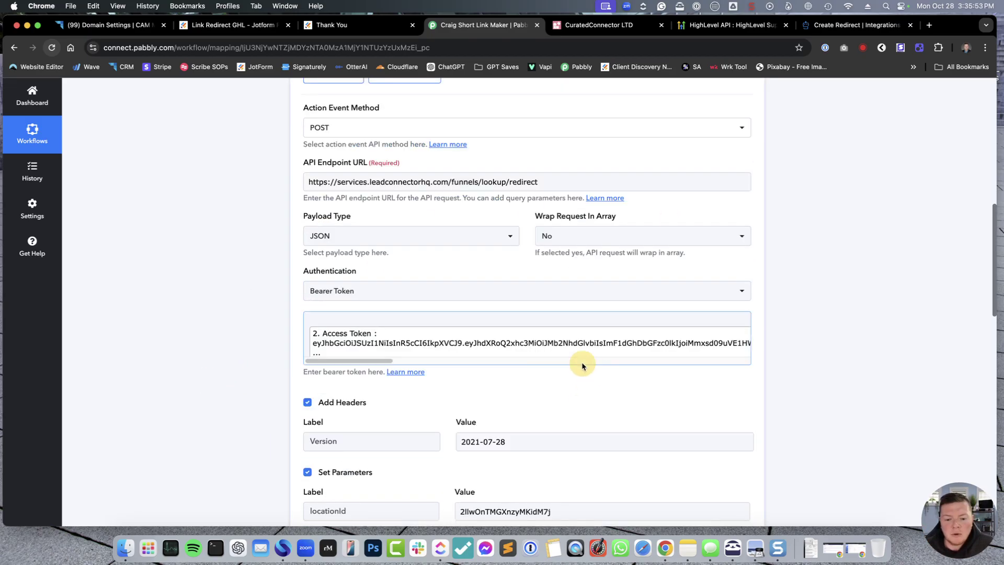
scroll(345, 329, "down", 1)
left_click(345, 314)
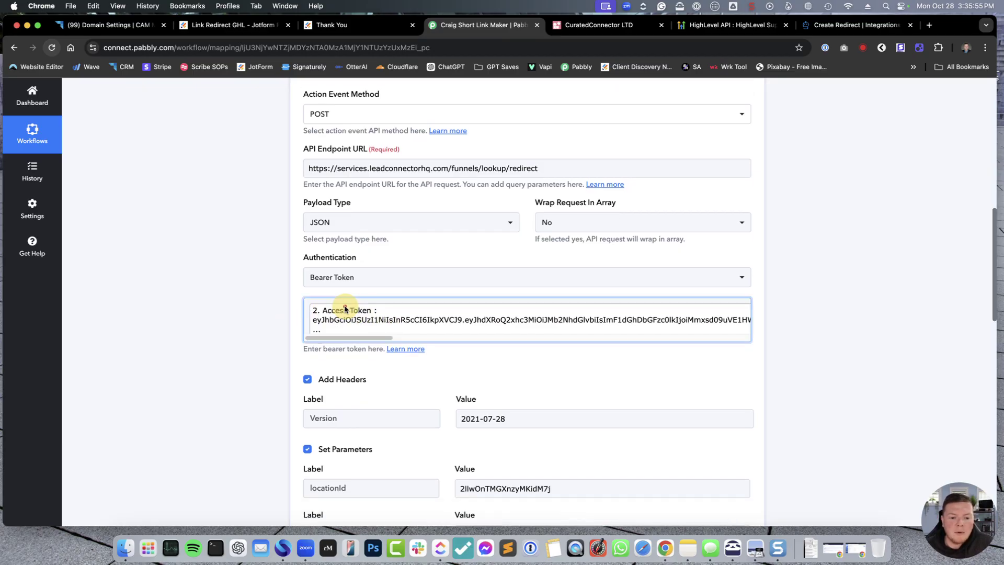
scroll(345, 309, "down", 2)
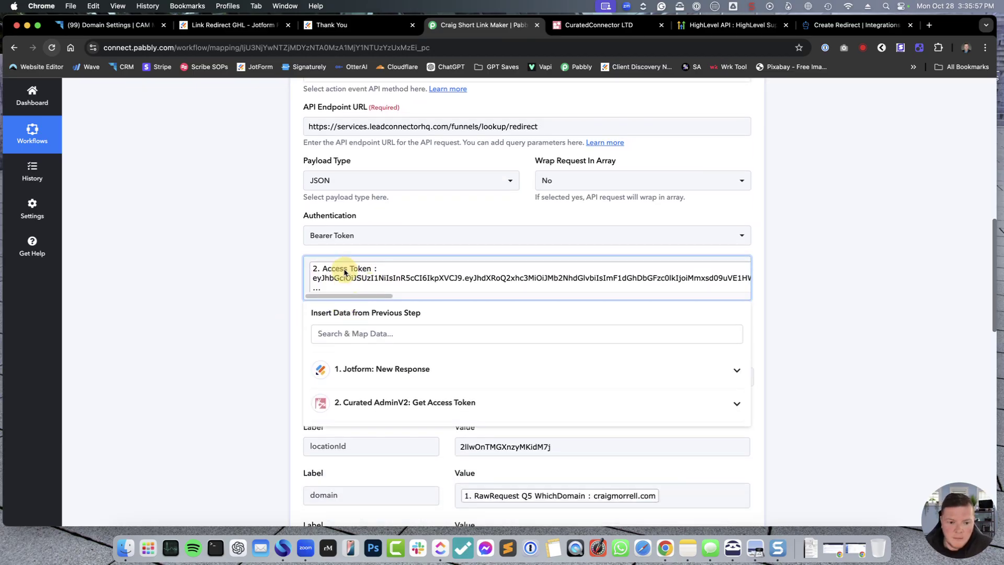
left_click(740, 298)
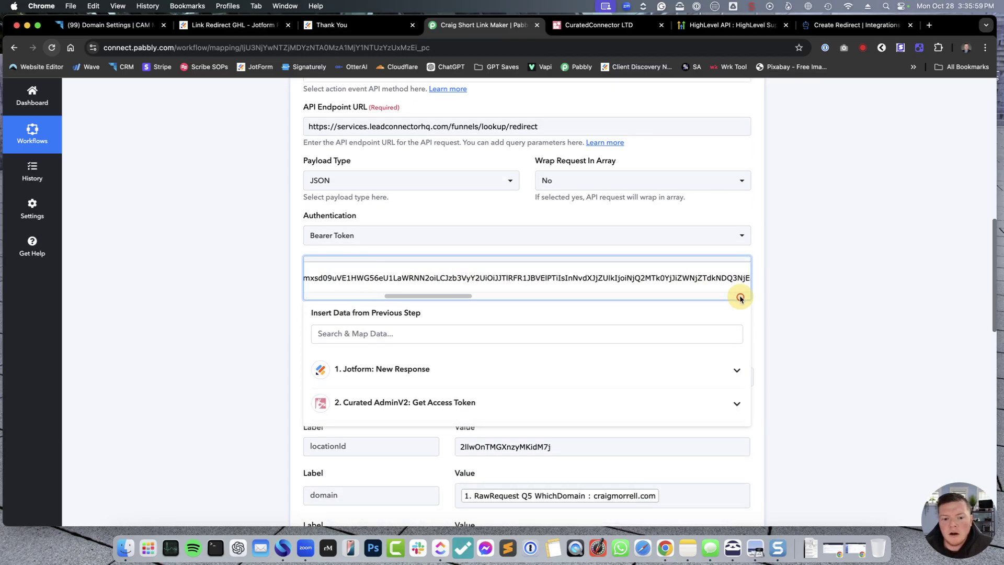
left_click_drag(441, 293, 306, 264)
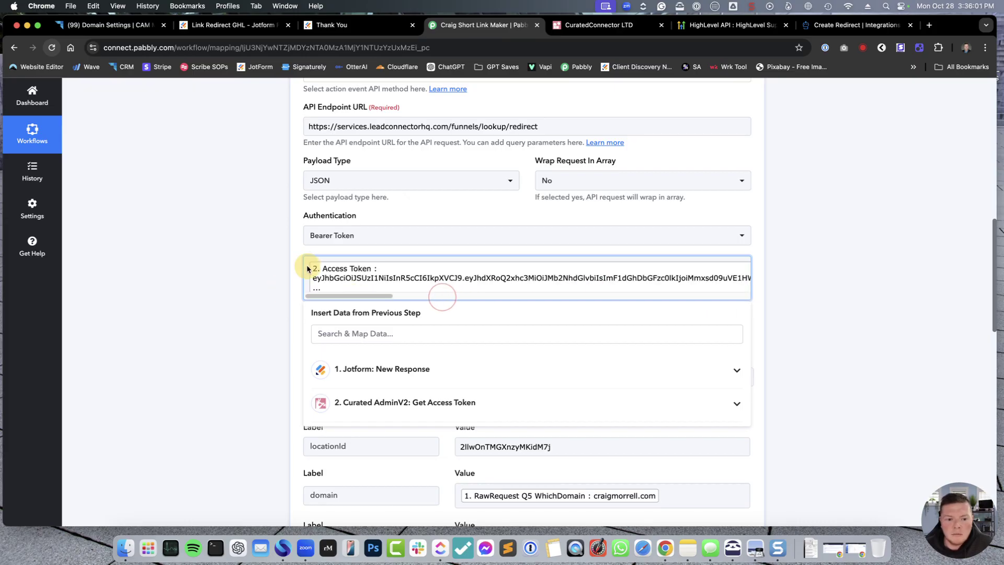
left_click(308, 261)
key("Down")
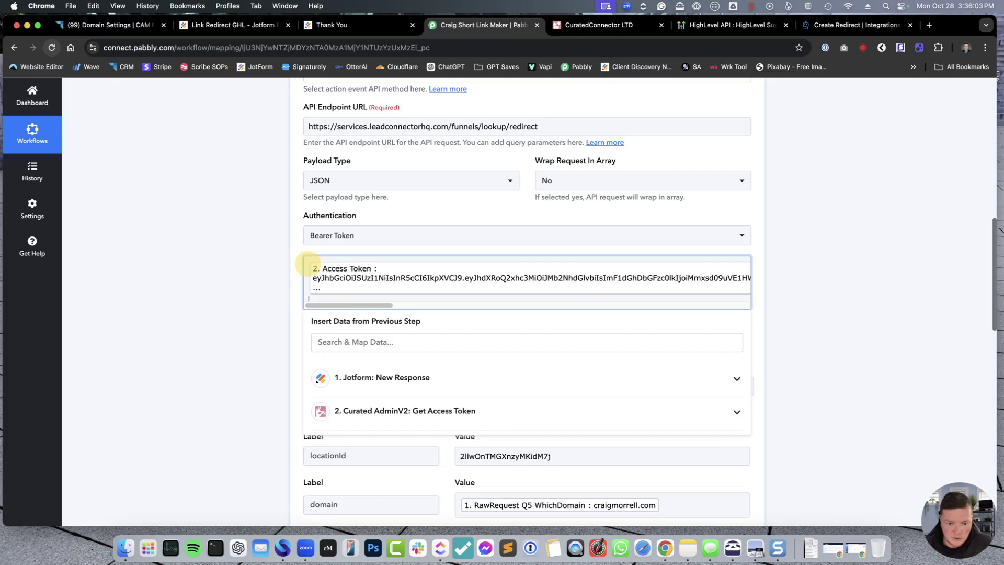
key("BackSpace")
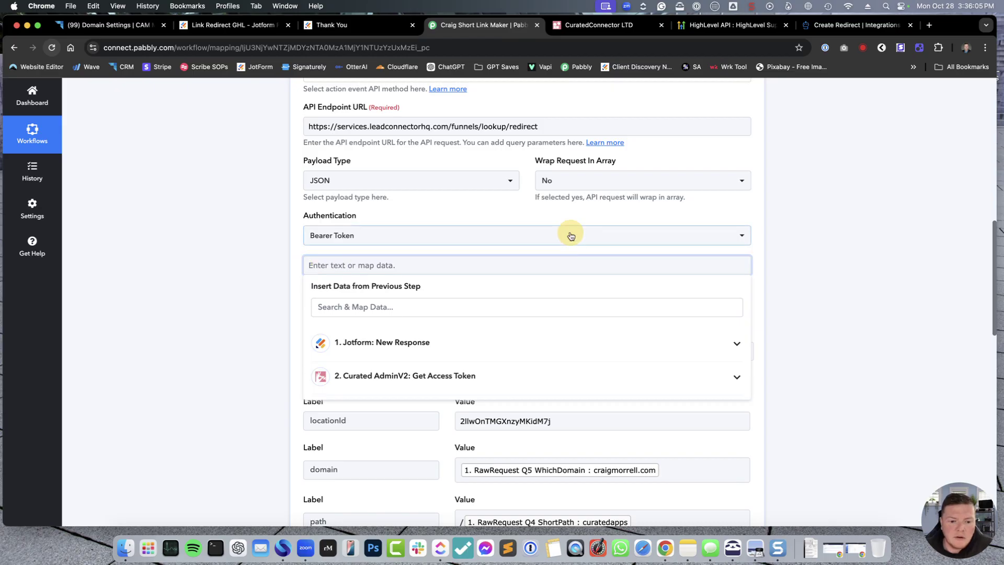
- Map Access Token from '2. Curated AdminV2: Get Access Token' into the bearer token
scroll(573, 282, "down", 1)
left_click(568, 360)
left_click(426, 394)
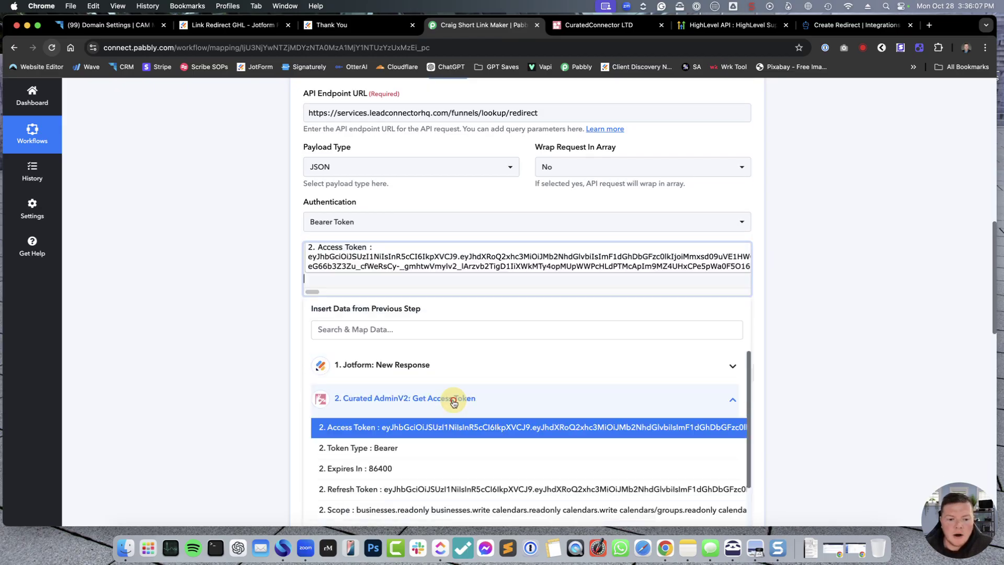
left_click(868, 337)
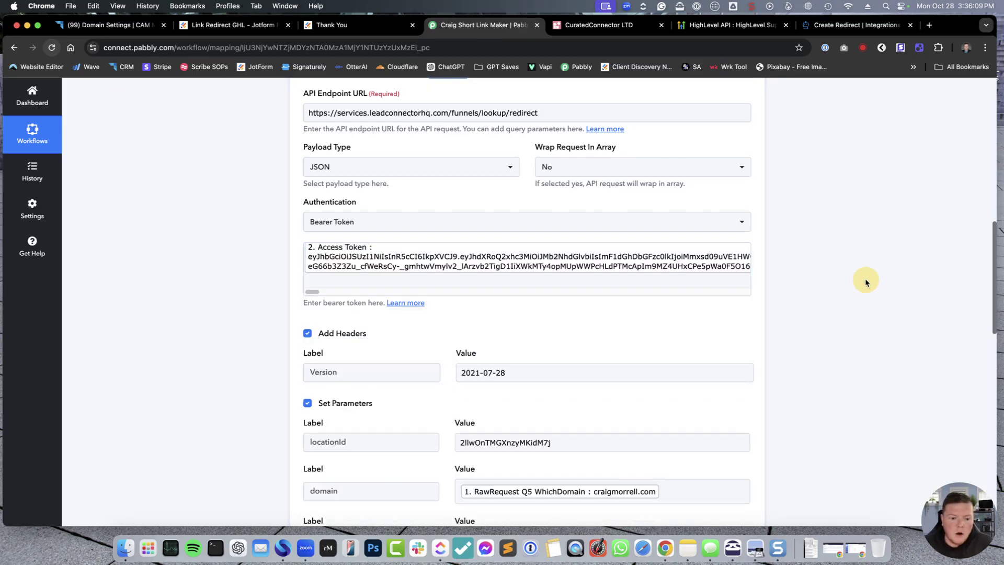
scroll(798, 325, "down", 3)
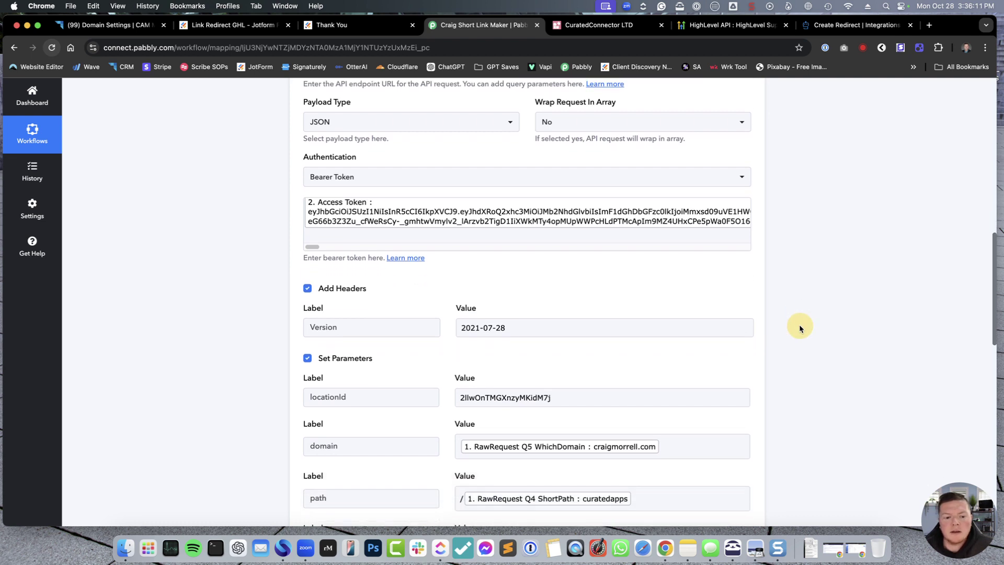
scroll(797, 325, "down", 2)
- Locate the Version header in the Create Redirect docs' Headers section
left_click(842, 26)
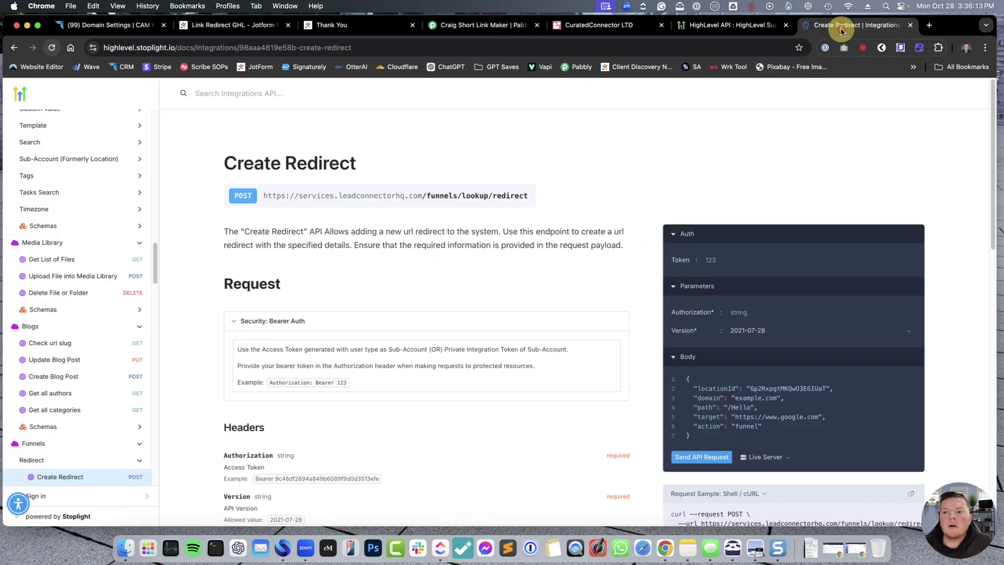
scroll(473, 300, "down", 3)
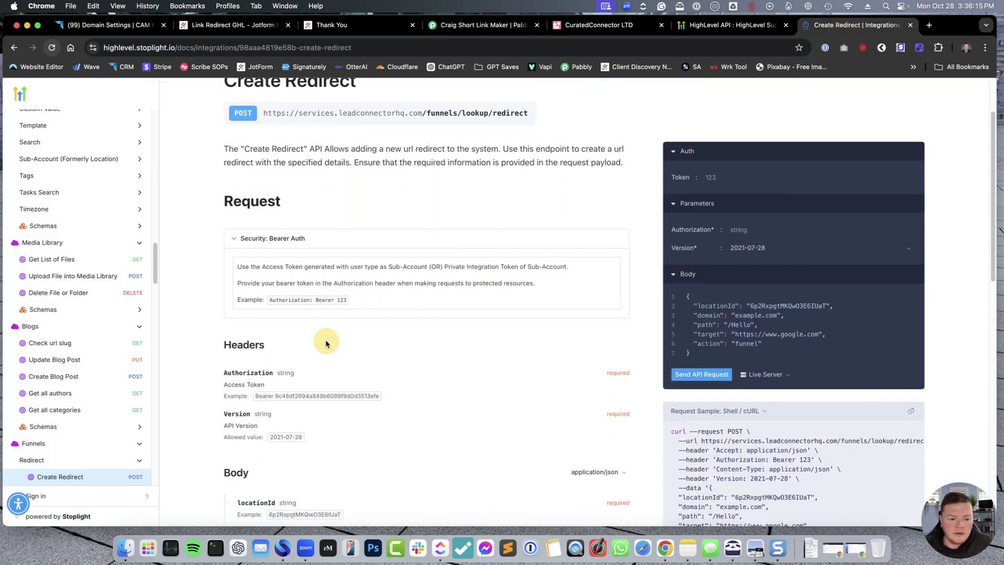
left_click_drag(363, 449, 209, 337)
left_click(197, 388)
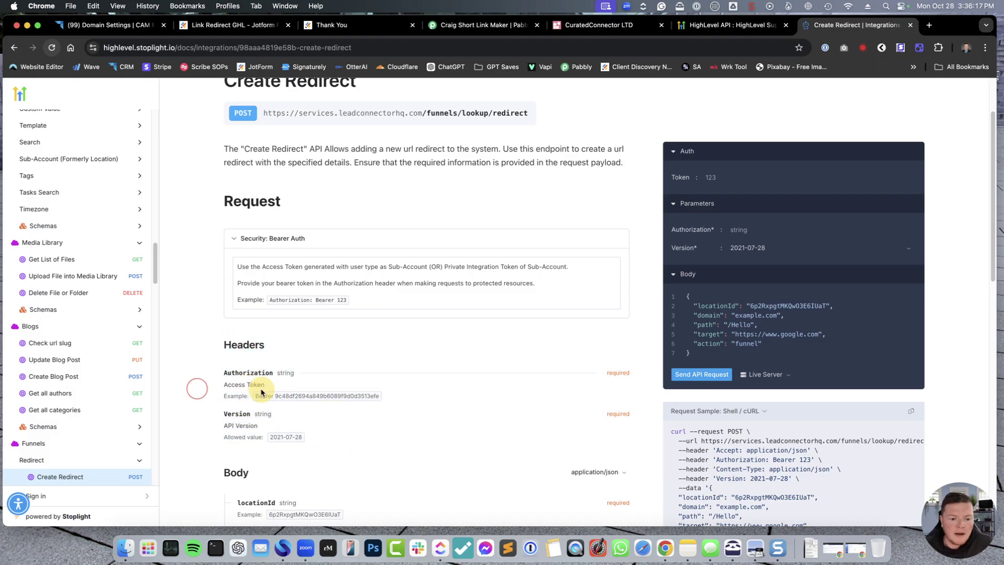
scroll(288, 385, "down", 1)
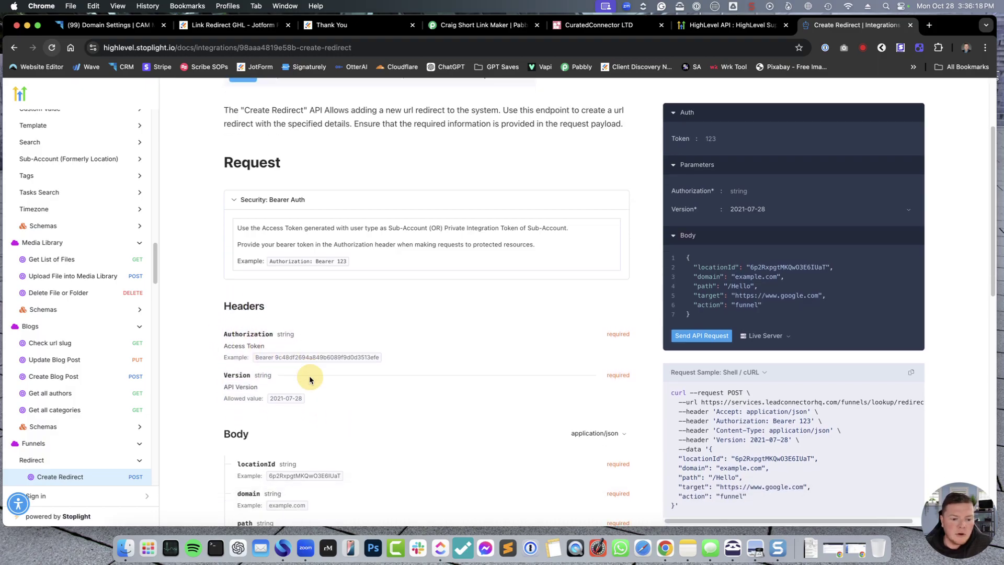
double_click(237, 372)
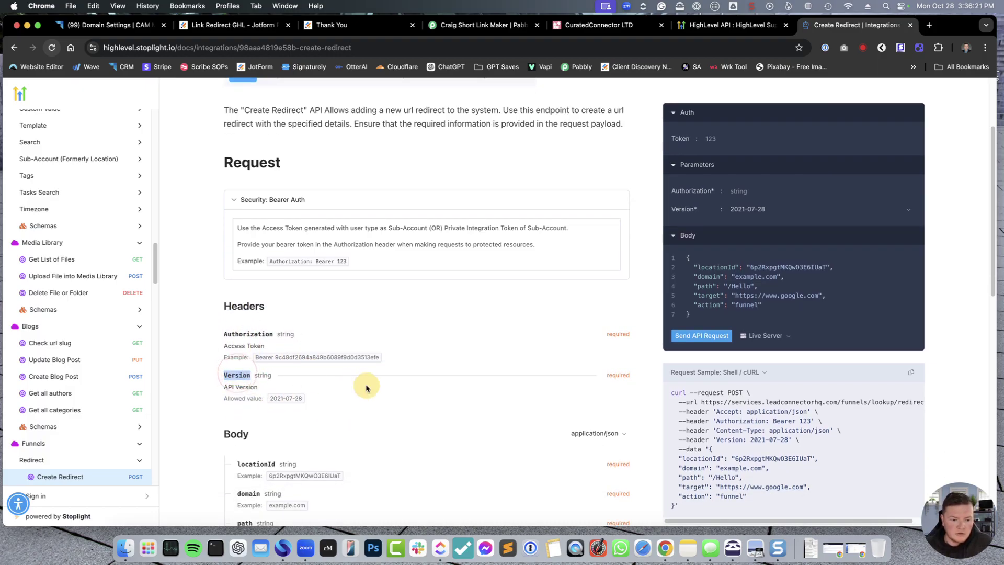
scroll(363, 386, "down", 2)
scroll(381, 378, "up", 1)
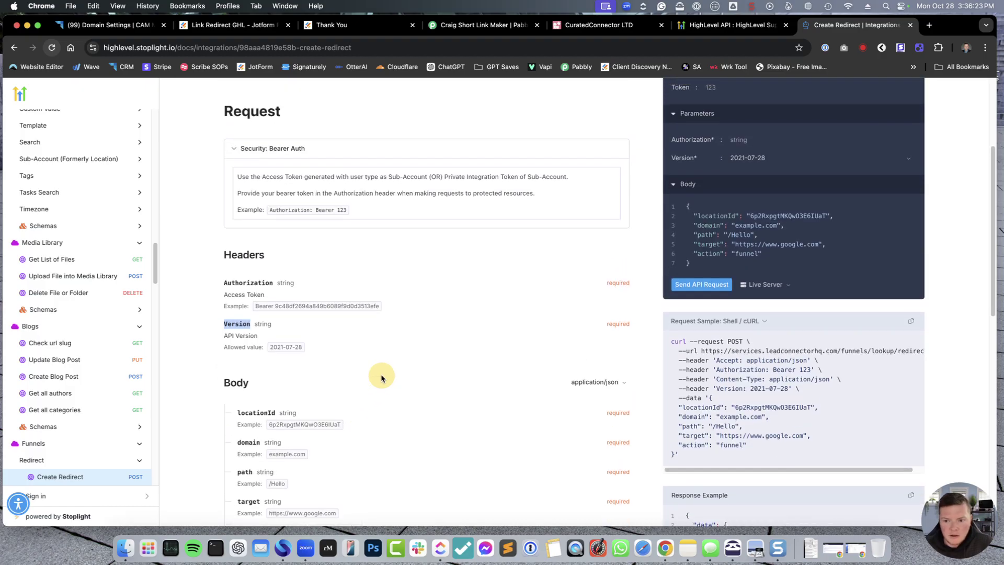
- Compare Pabbly's Version value 2021-07-28 with the docs' allowed value 2021-07-28
left_click(576, 25)
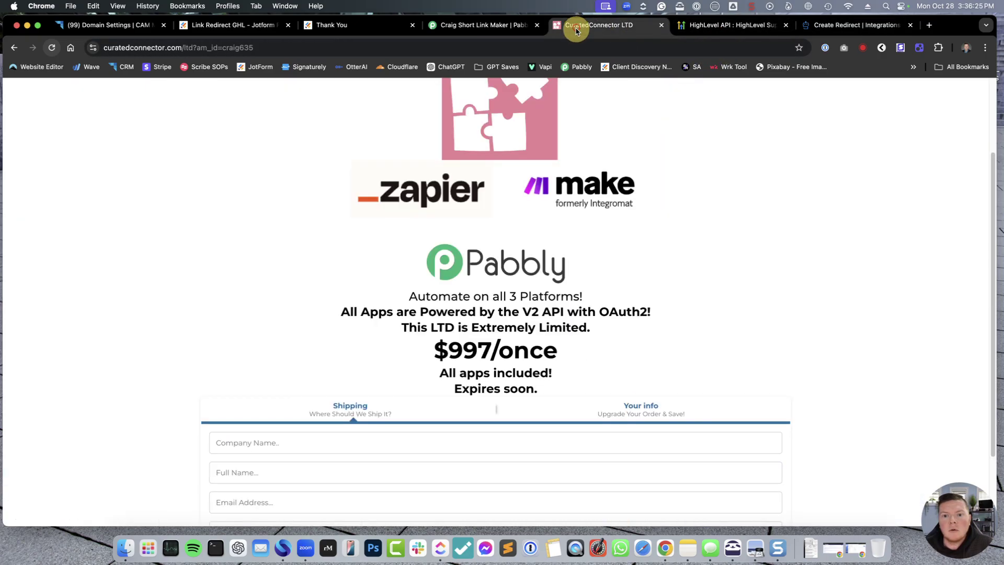
left_click(456, 24)
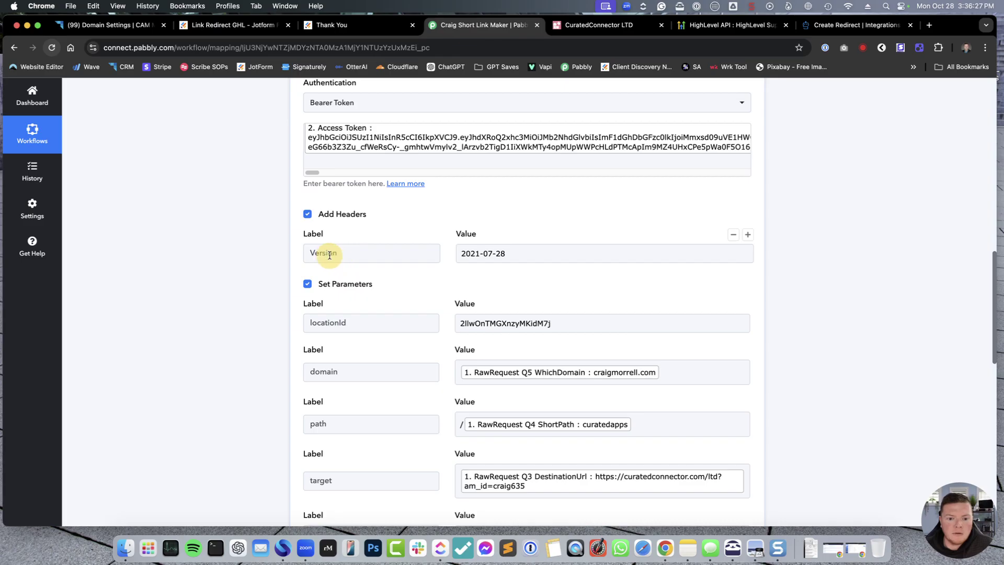
left_click_drag(538, 253, 433, 252)
left_click(836, 24)
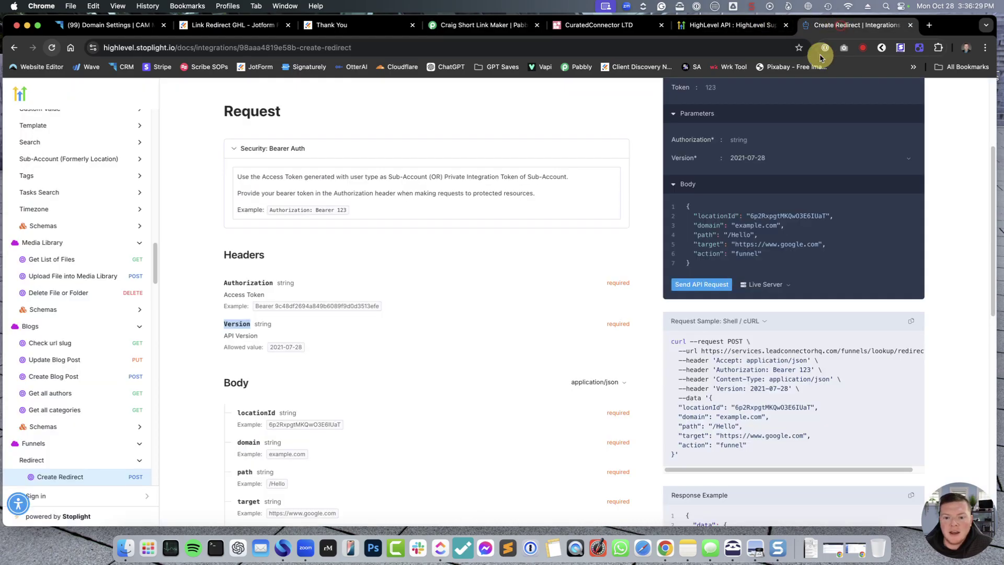
left_click(329, 357)
left_click_drag(301, 346, 268, 346)
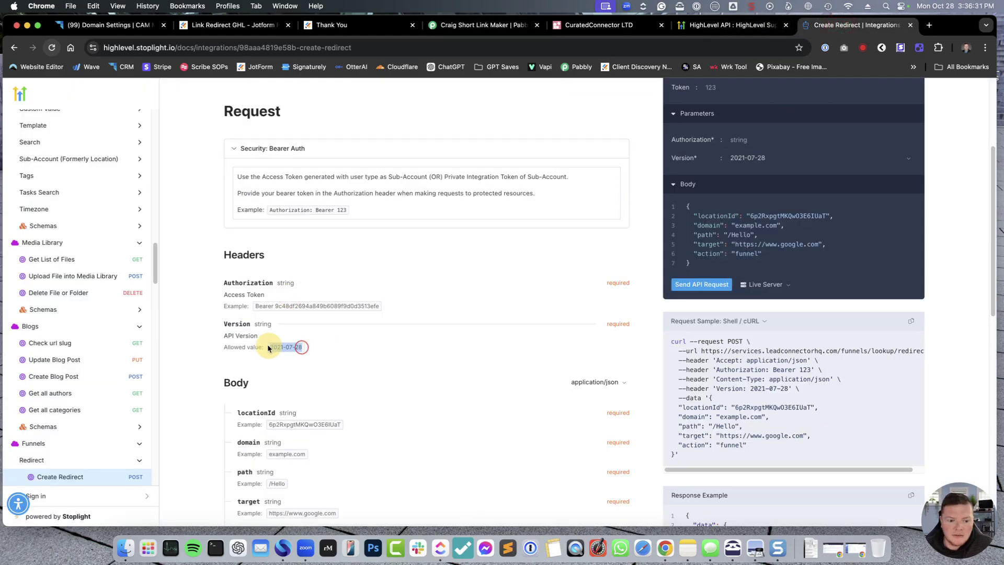
left_click(343, 355)
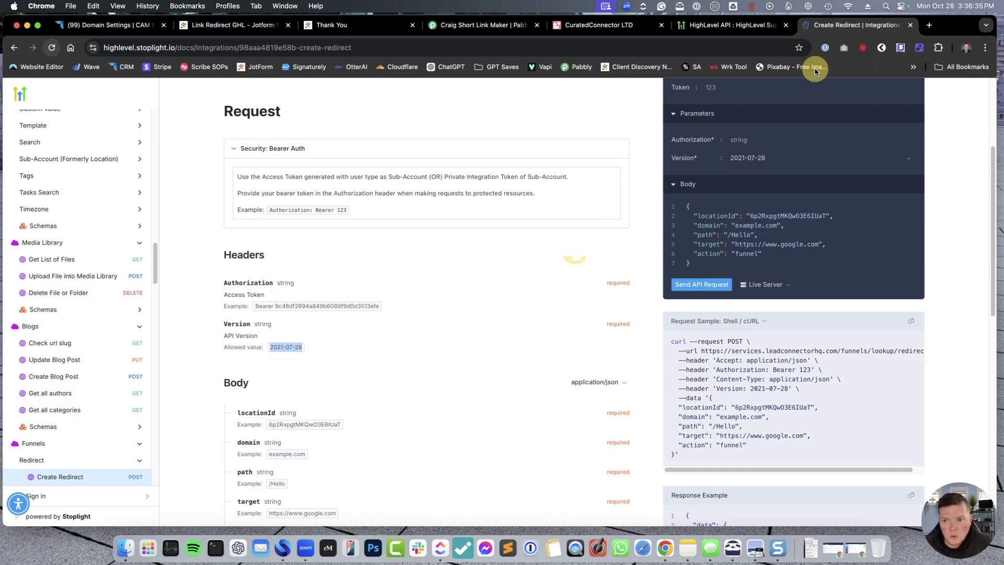
left_click(607, 25)
left_click(491, 25)
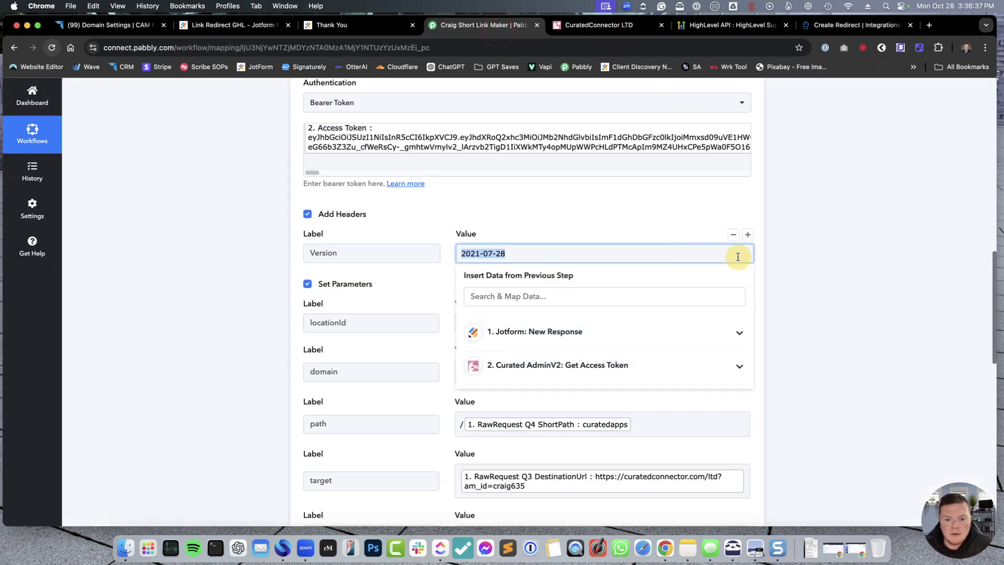
- Select the locationId value, leaving it unchanged, then go to GoHighLevel's Domain Settings page
left_click(899, 280)
left_click(834, 318)
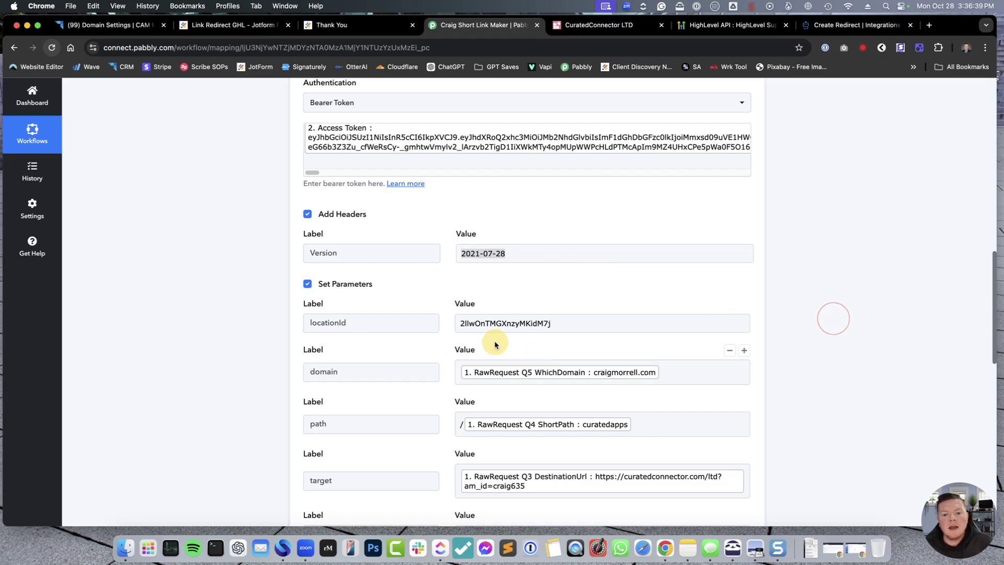
scroll(413, 321, "down", 1)
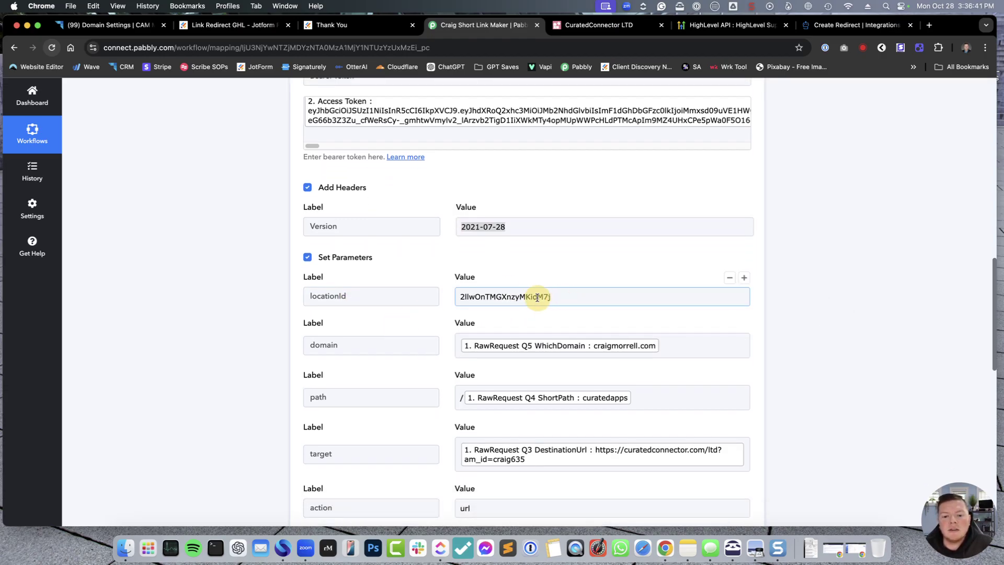
left_click_drag(590, 297, 463, 296)
left_click(850, 313)
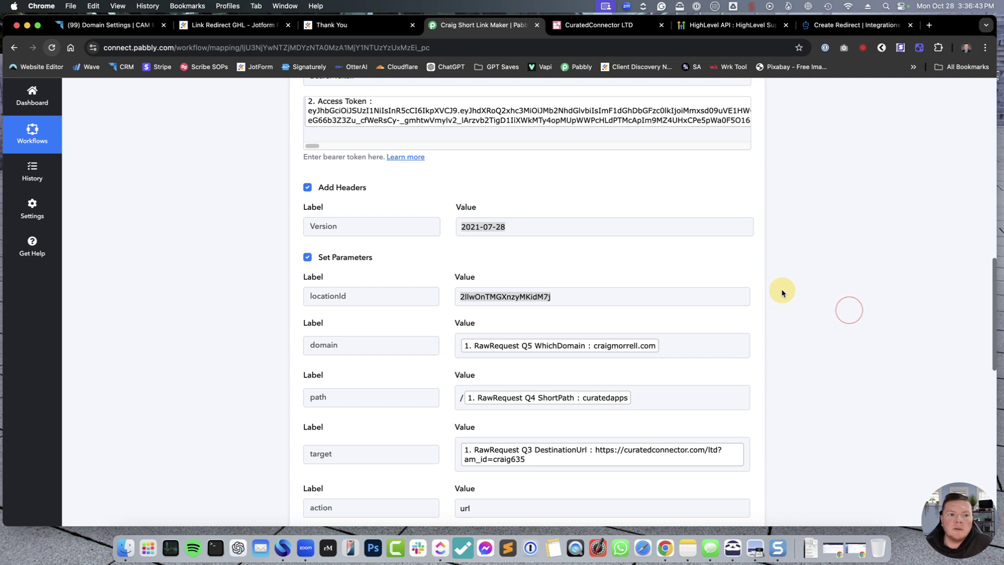
left_click(110, 24)
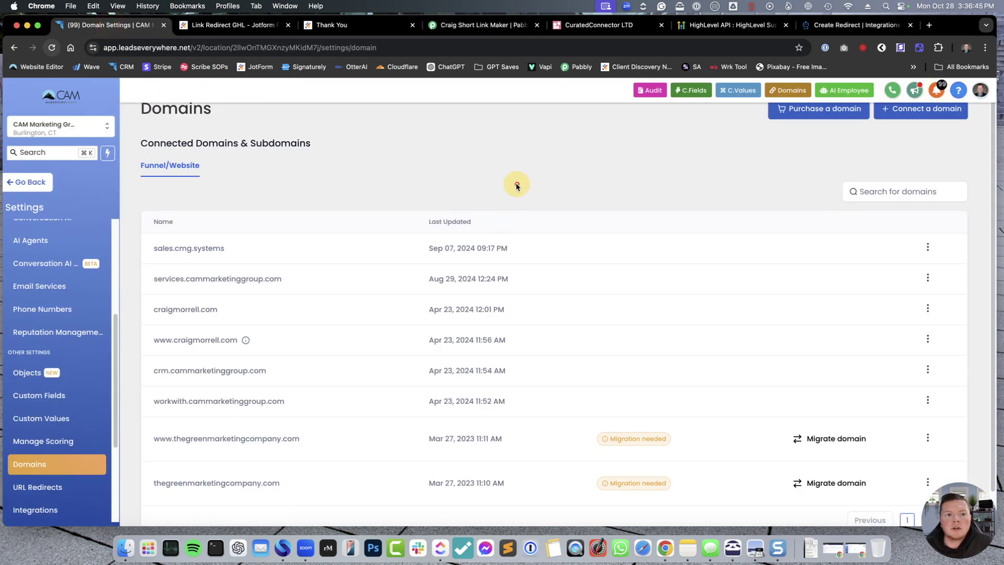
- Check the location ID in the GoHighLevel Domains page address, then return to Pabbly
left_click(314, 47)
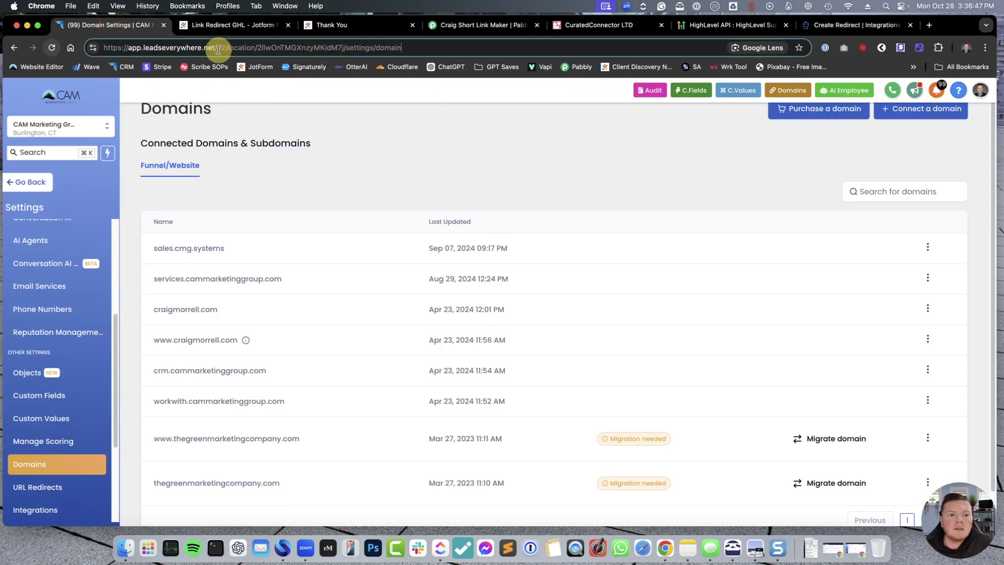
double_click(282, 47)
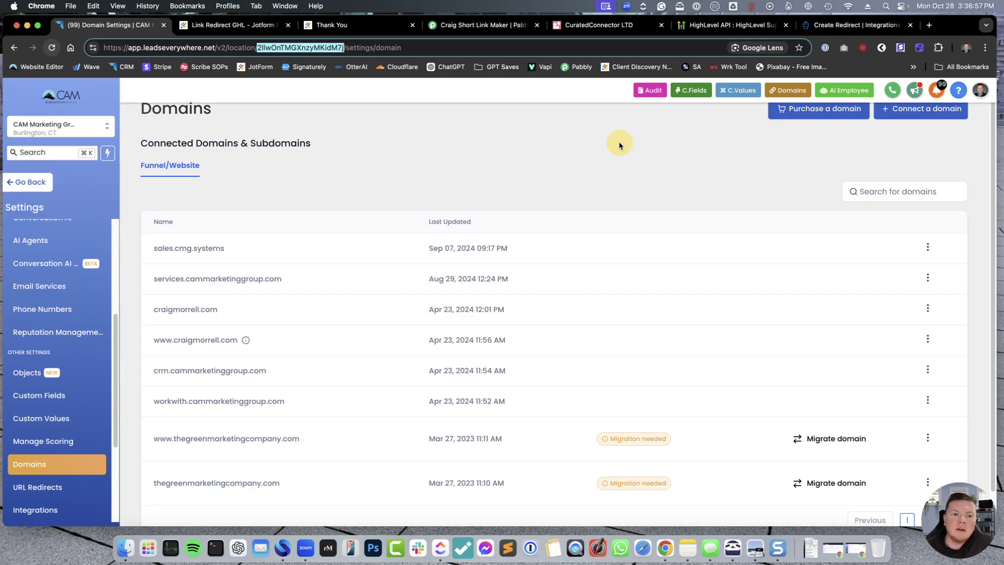
left_click(599, 149)
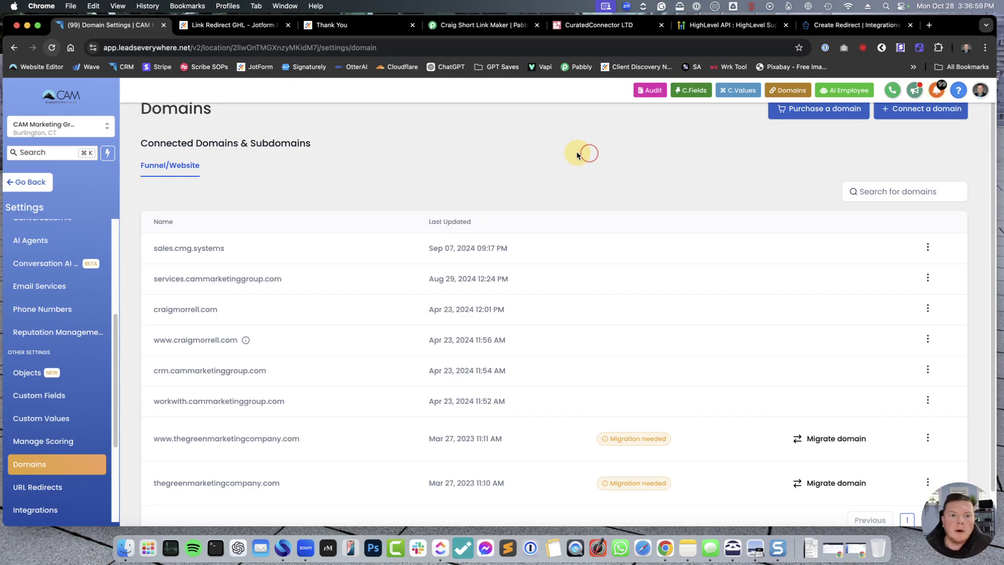
left_click(483, 33)
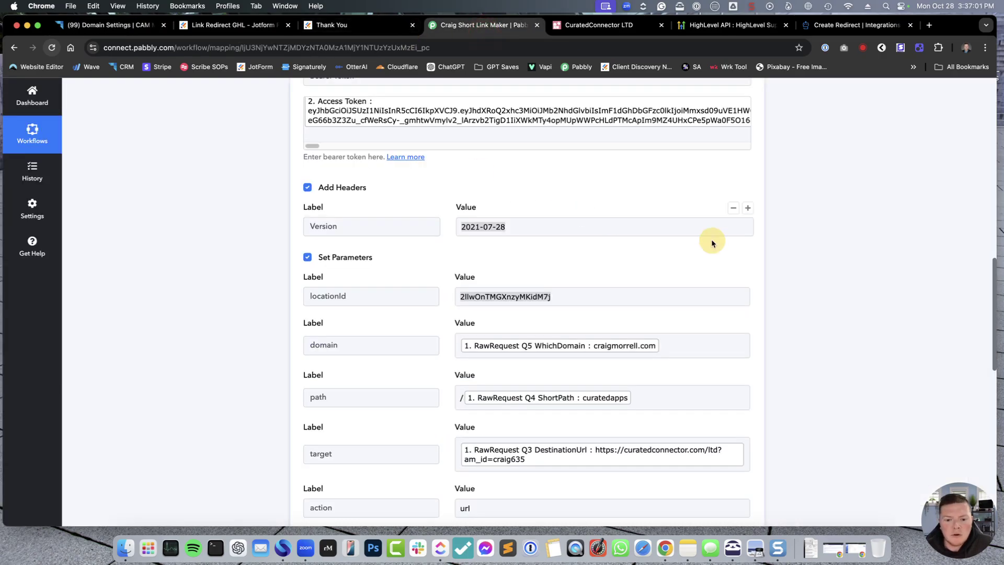
- Review the locationId parameter's value and label, then bring up the Create Redirect docs
left_click(562, 296)
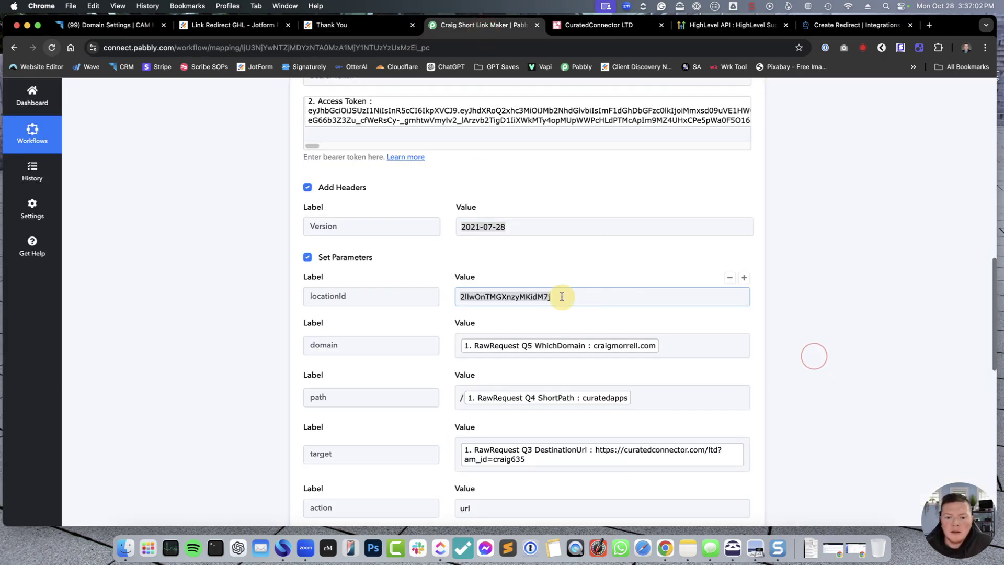
left_click(905, 347)
scroll(808, 361, "down", 3)
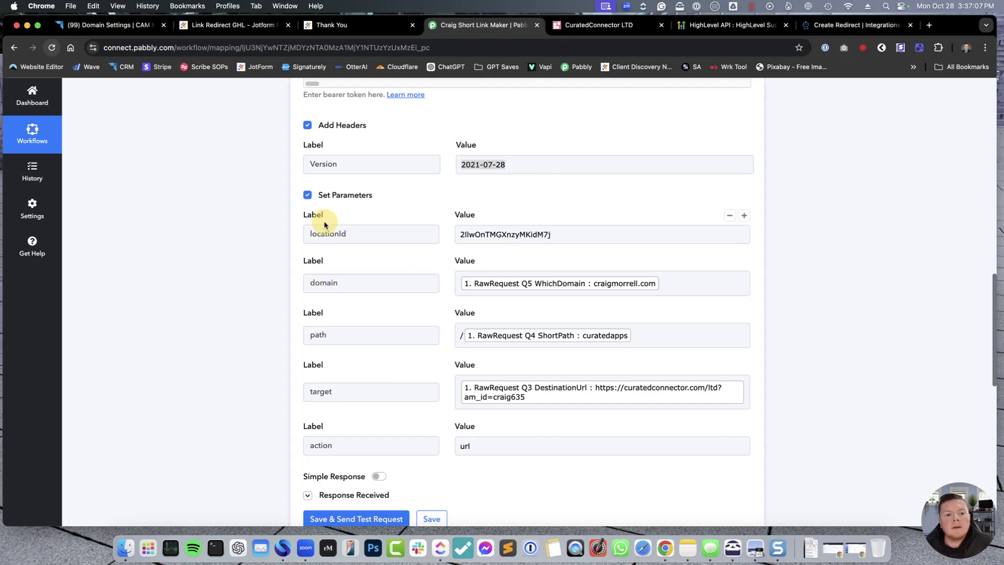
left_click(370, 233)
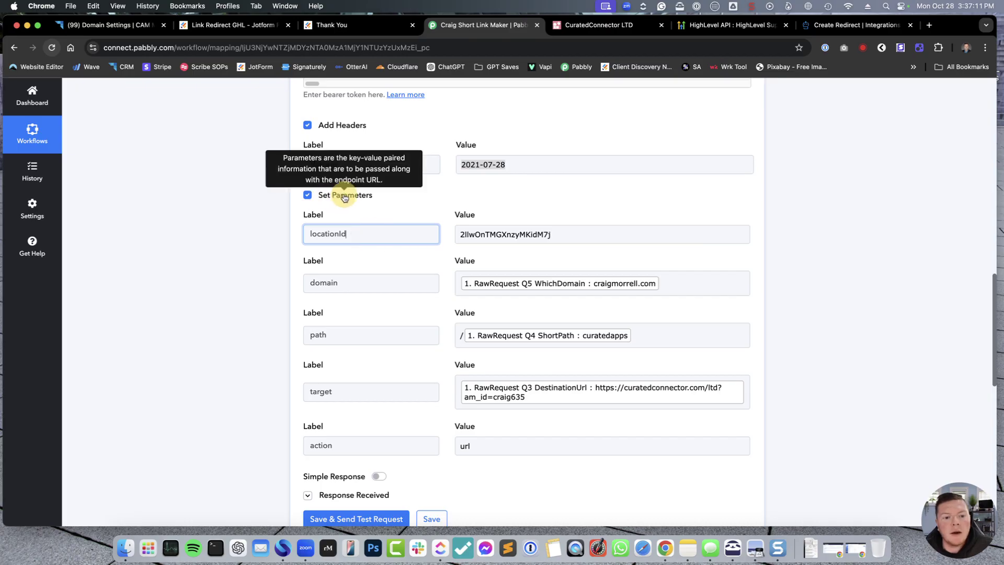
double_click(330, 234)
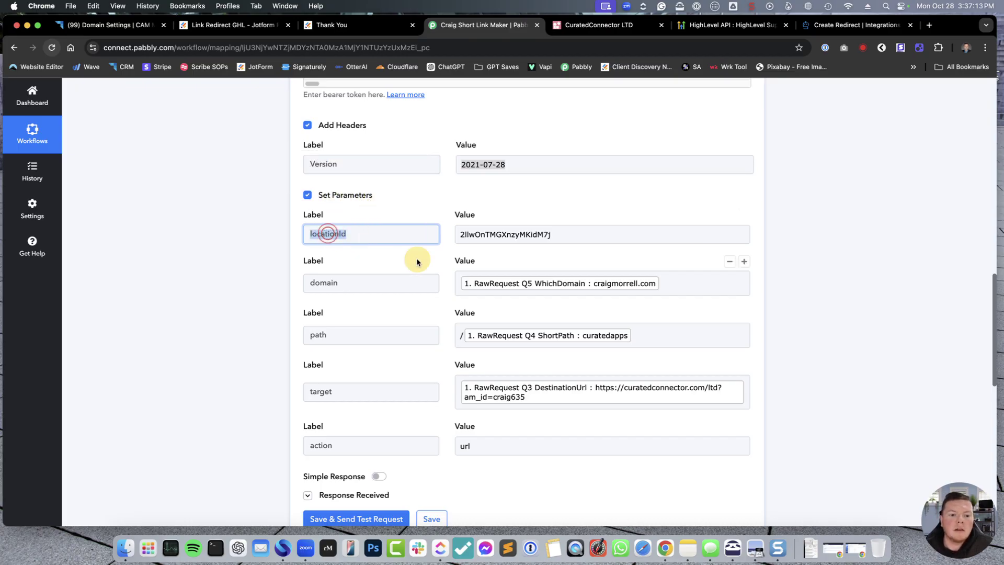
left_click(822, 229)
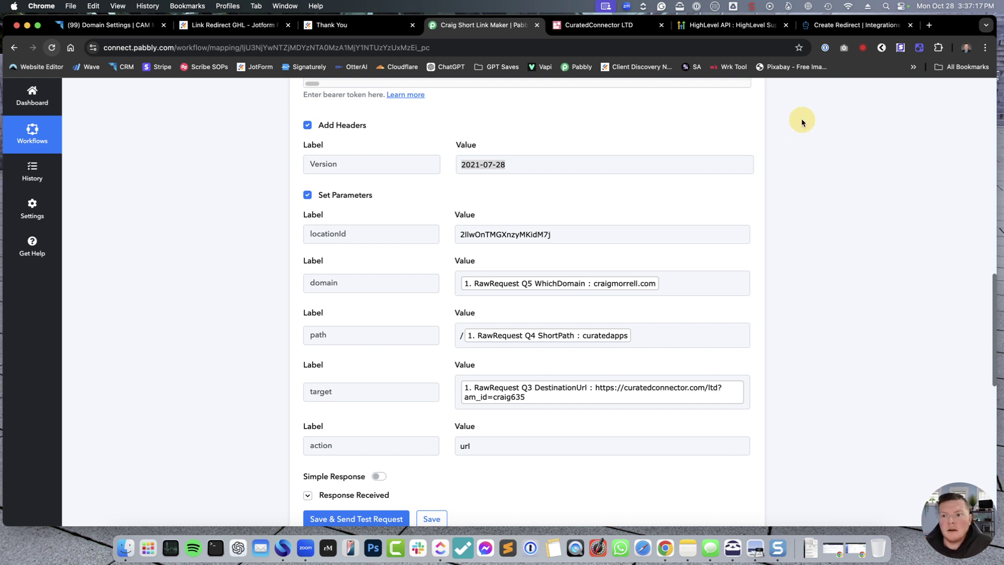
left_click(836, 25)
- Review the Create Redirect body fields locationId, domain, path, target and action
scroll(398, 374, "down", 1)
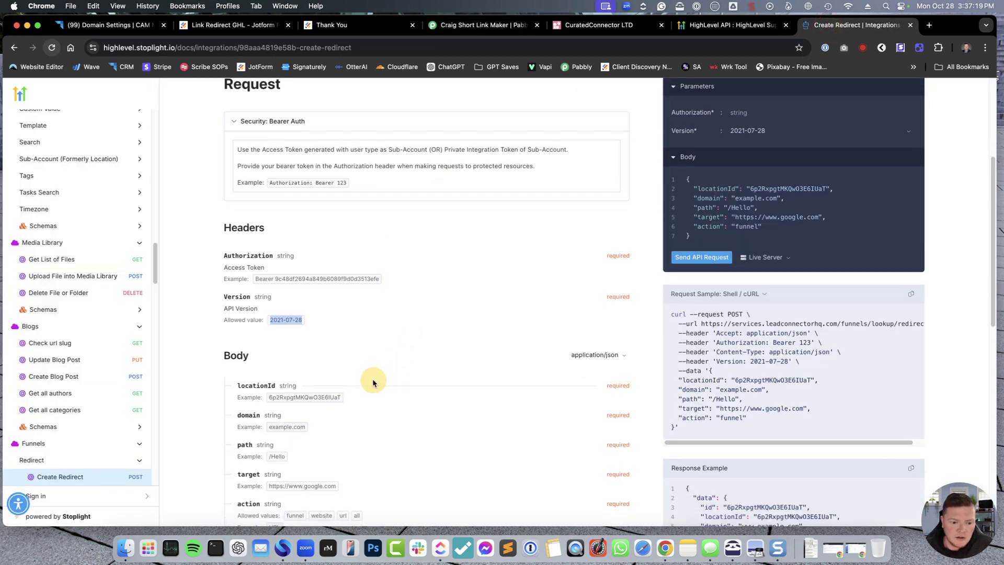
scroll(373, 382, "down", 5)
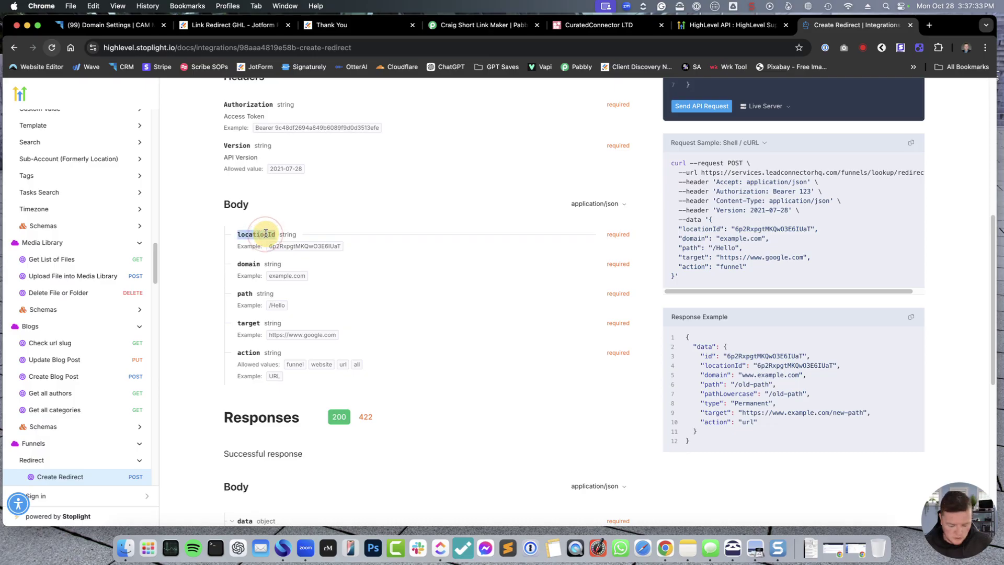
left_click(473, 26)
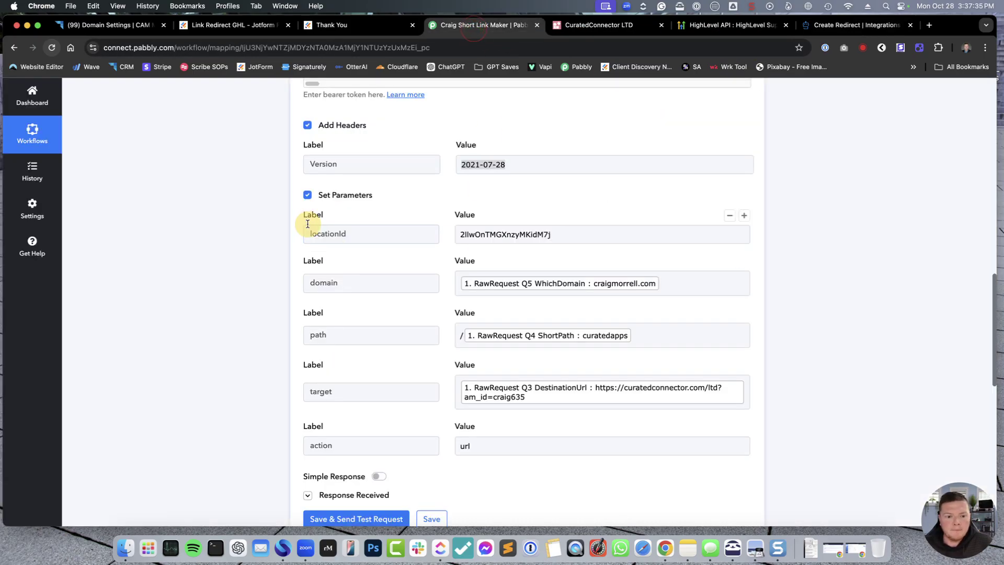
- Compare the locationId value and domain label with the Create Redirect docs
left_click(492, 236)
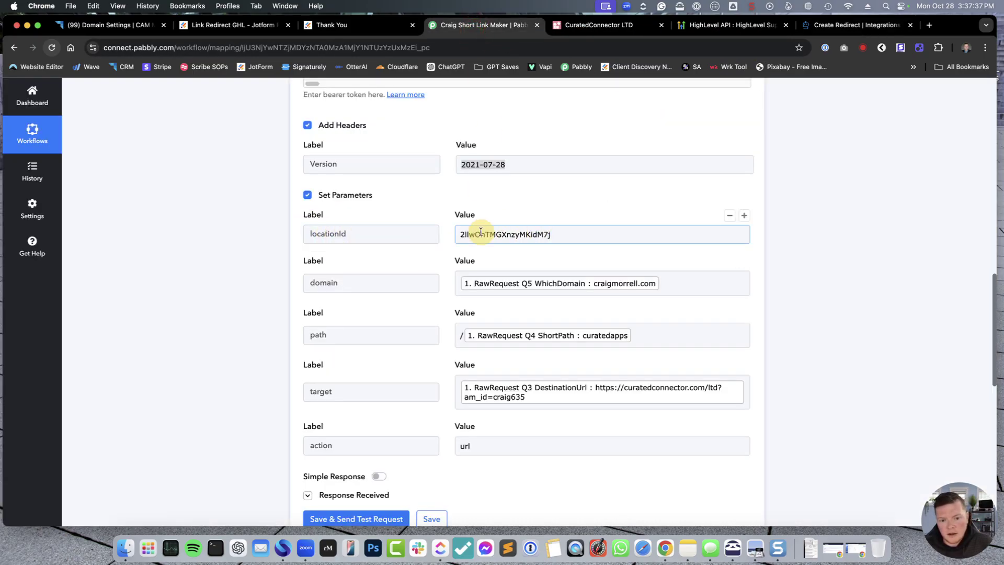
left_click(455, 108)
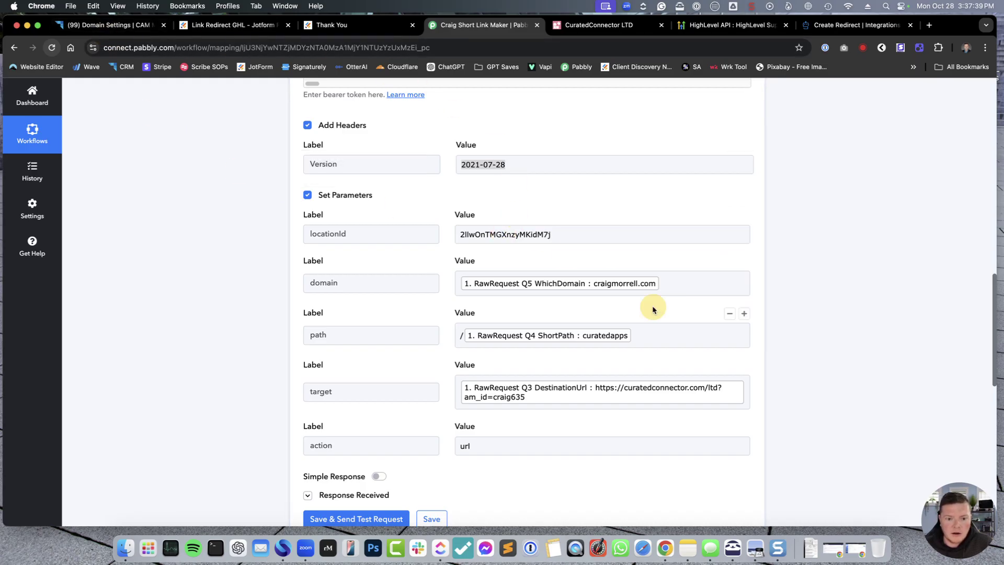
scroll(842, 352, "down", 3)
left_click(323, 199)
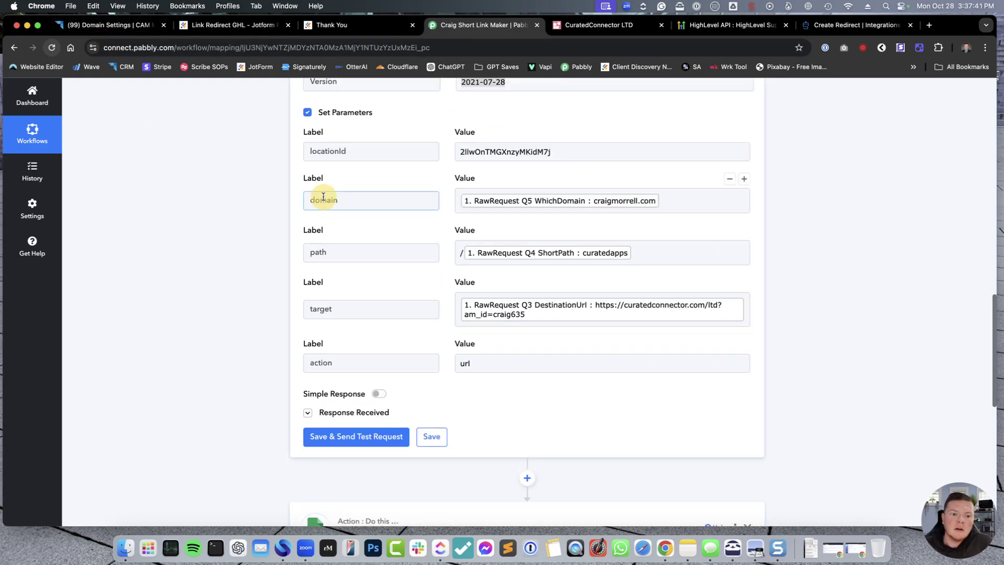
left_click(836, 25)
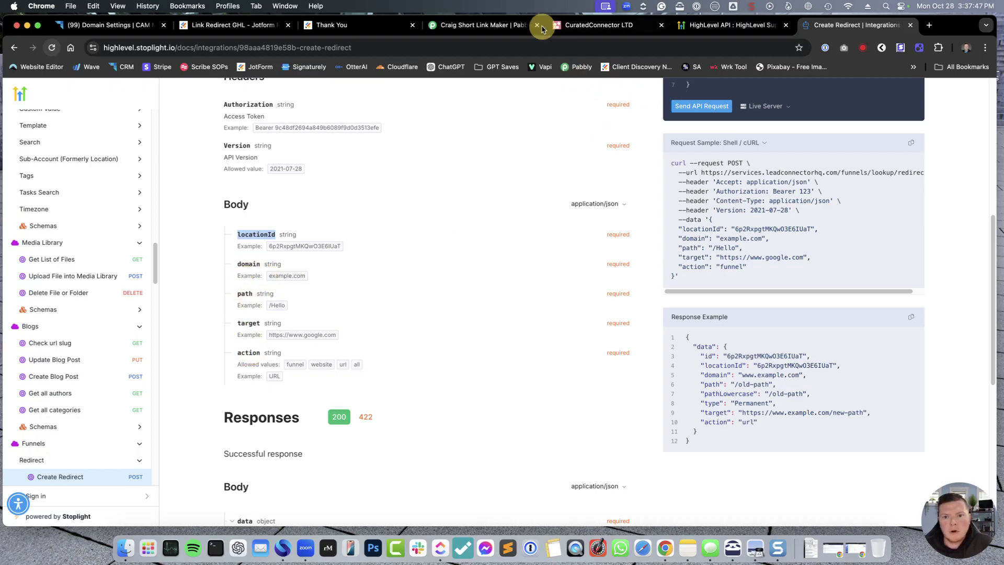
left_click(484, 24)
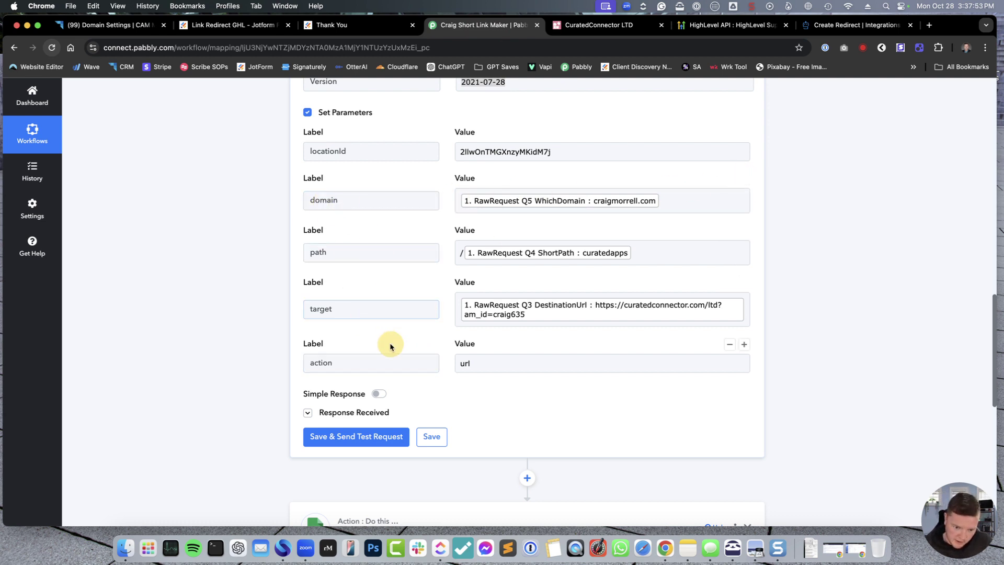
- Remap the domain value to Jotform New Response's RawRequest Q5 WhichDomain answer
mouse_move(339, 400)
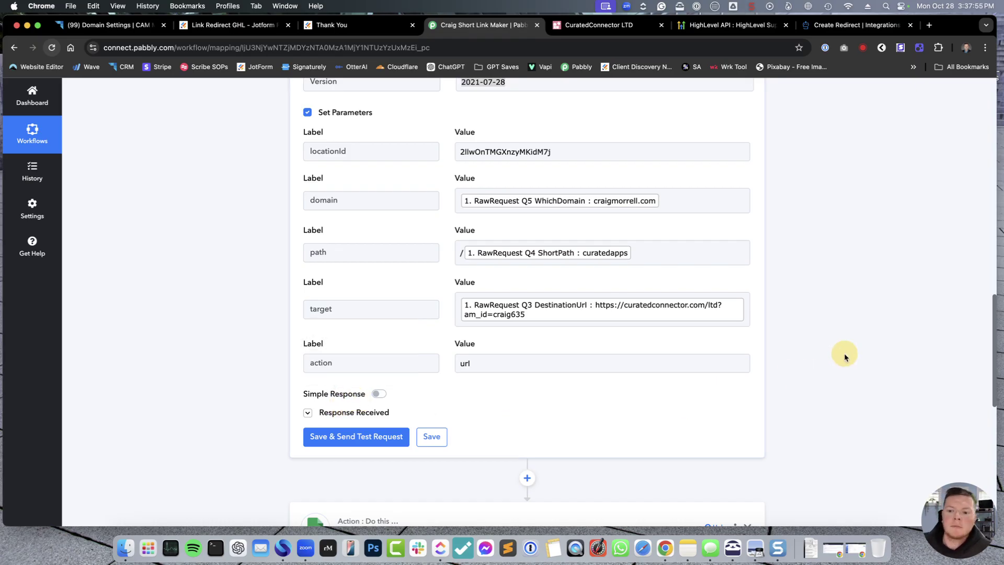
scroll(802, 348, "up", 1)
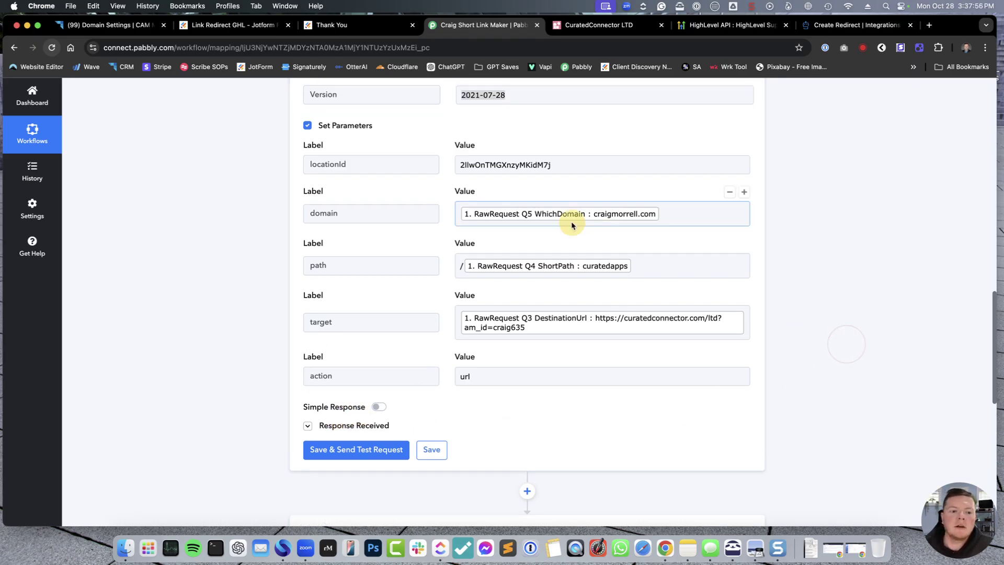
left_click(686, 216)
key("BackSpace")
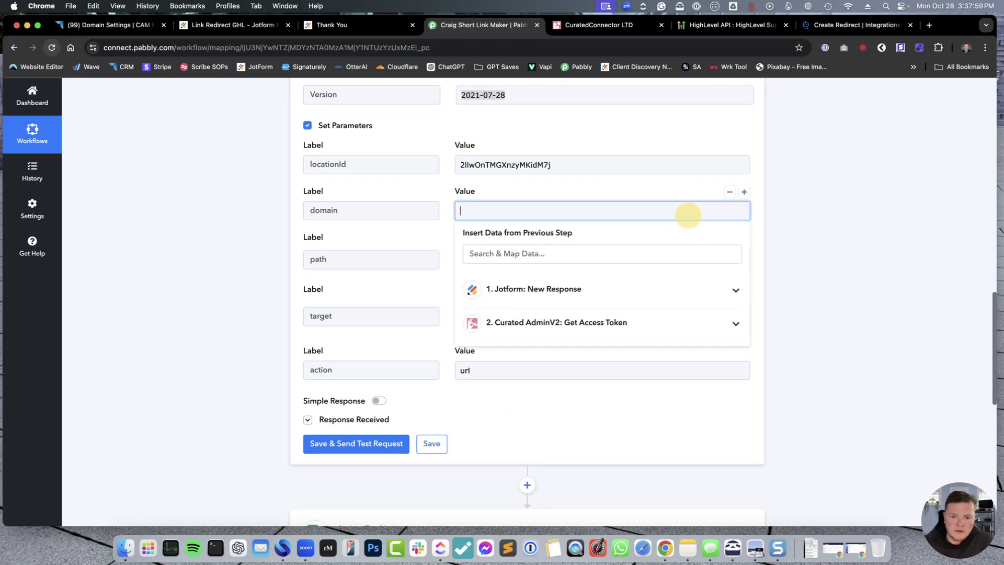
left_click(827, 212)
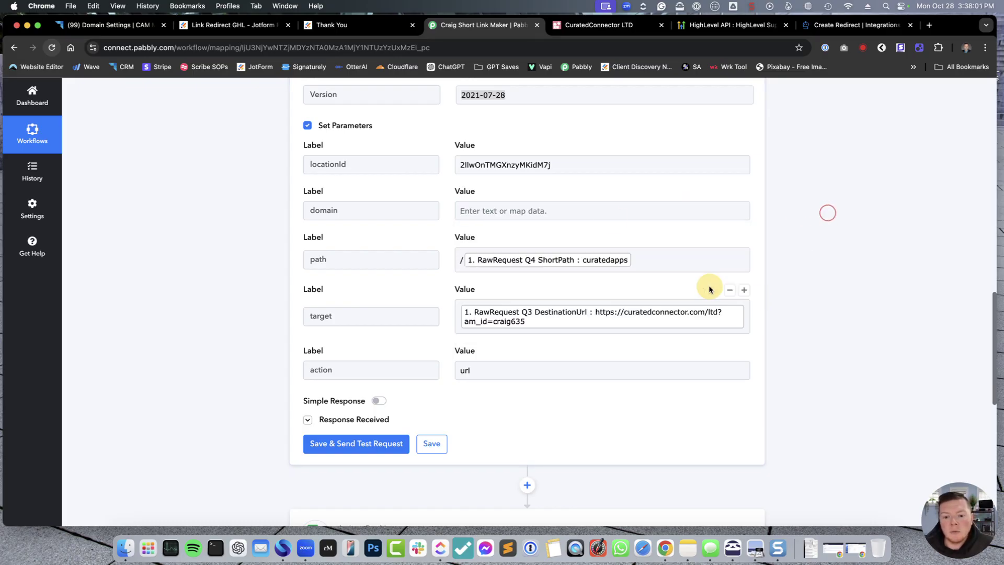
left_click(573, 212)
left_click(643, 297)
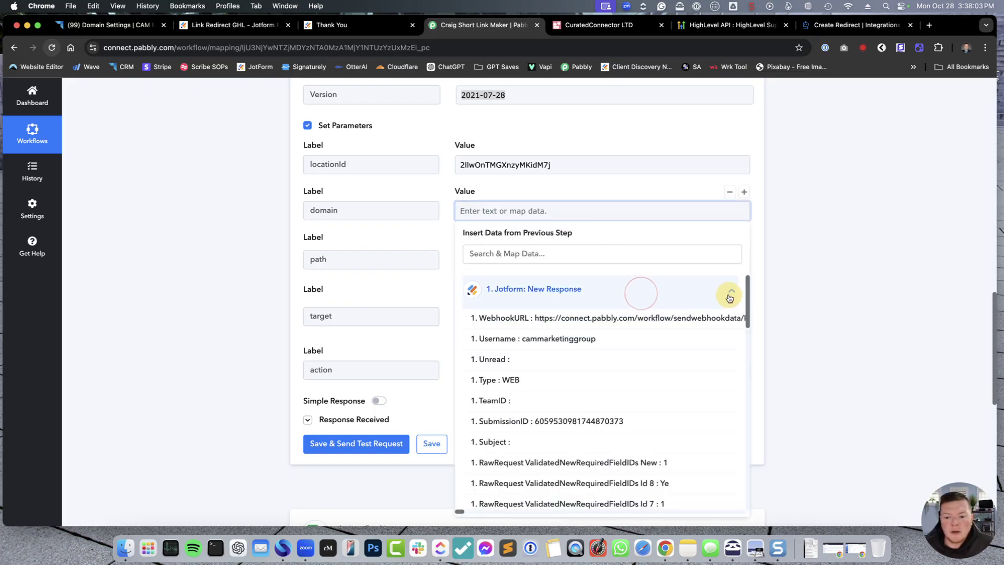
left_click_drag(747, 292, 749, 393)
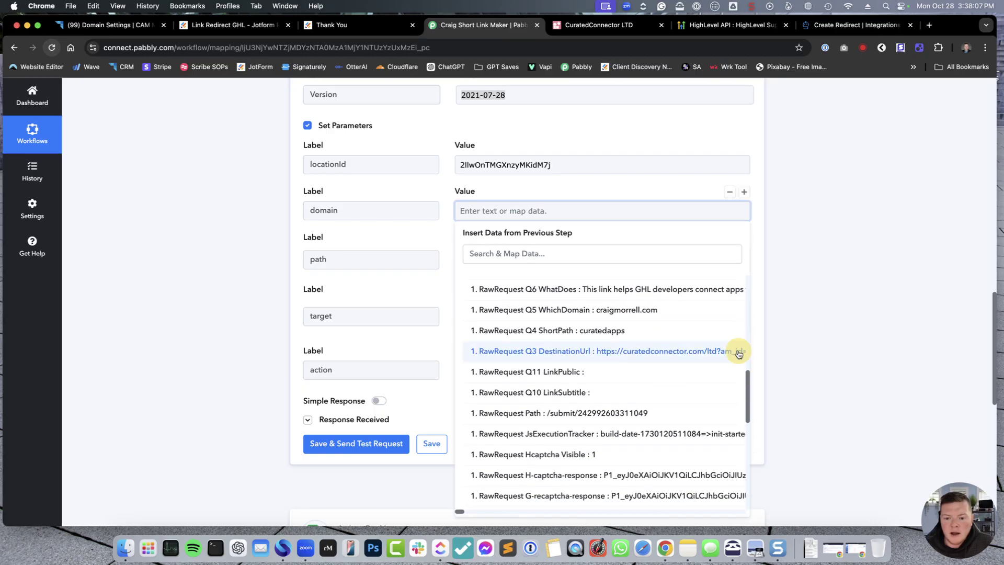
left_click(642, 310)
left_click(867, 271)
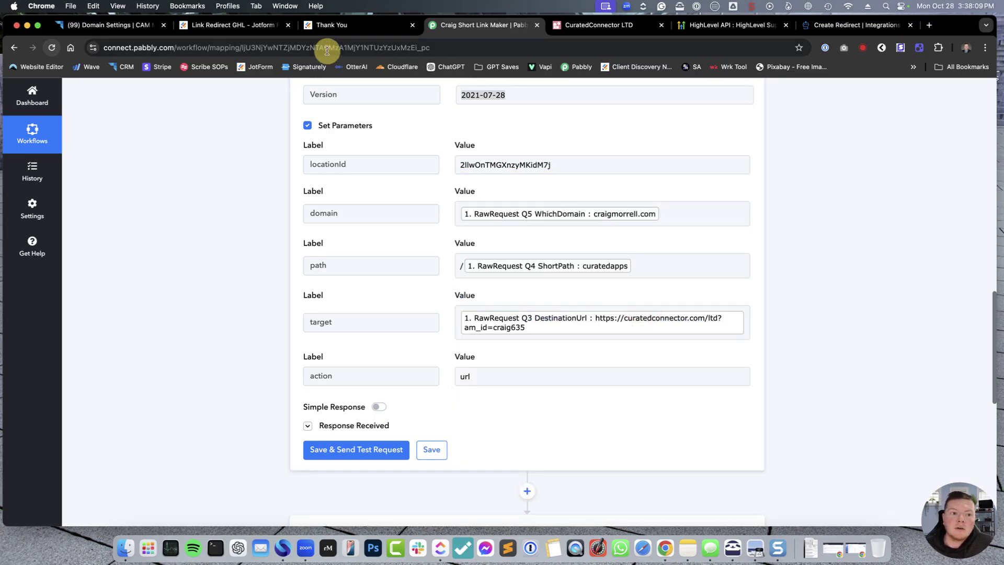
left_click(266, 26)
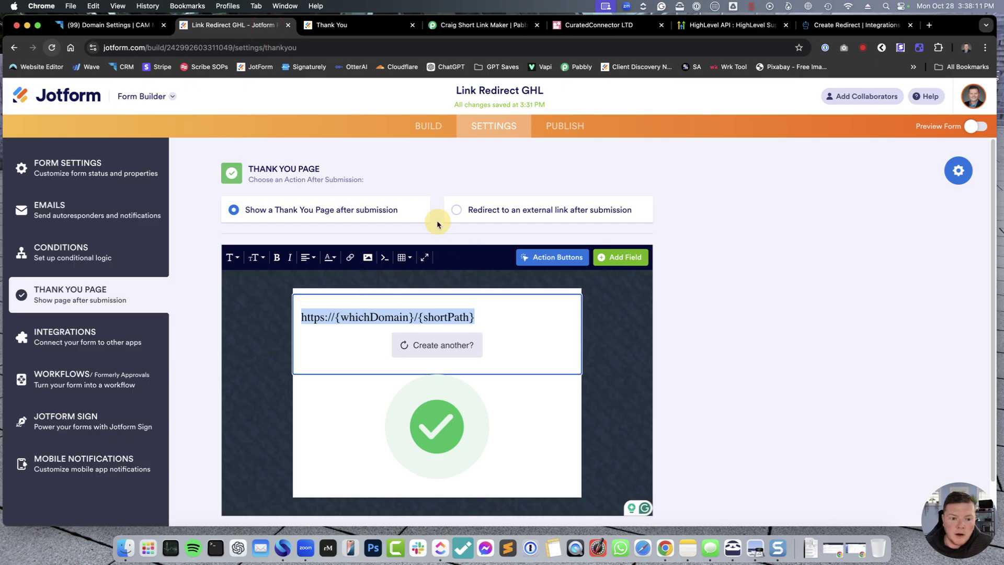
- Review the Link Redirect GHL form fields, including Which Domain?, in the Jotform builder
left_click(442, 125)
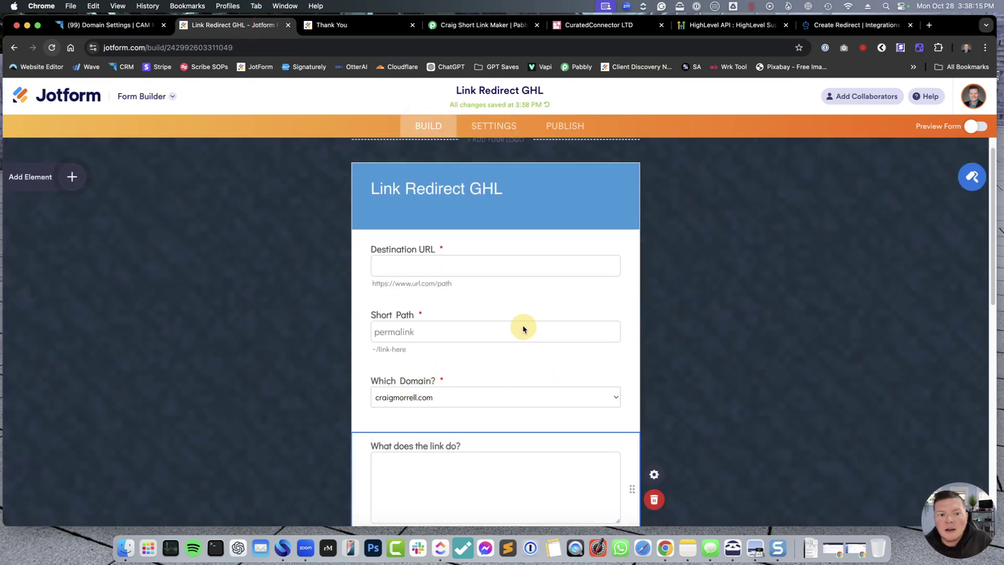
left_click(120, 26)
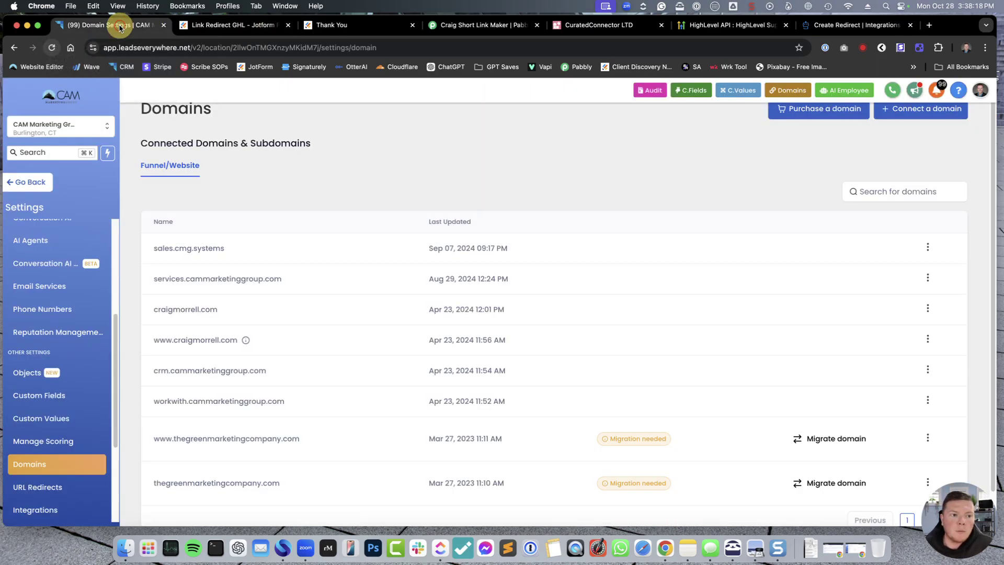
- Back in Pabbly, empty the path value by deleting its '/' and ShortPath chip
left_click(500, 31)
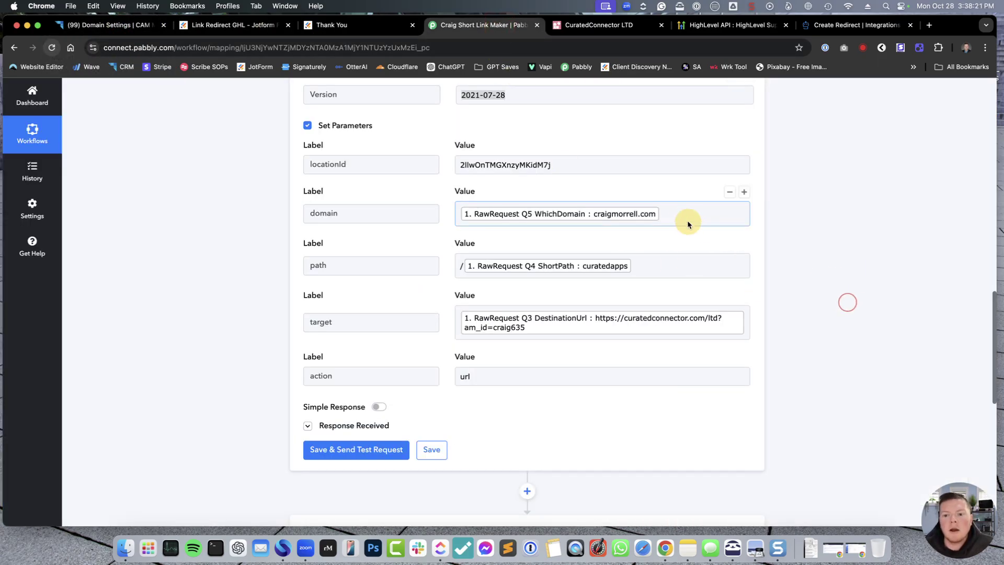
left_click(343, 266)
left_click(672, 269)
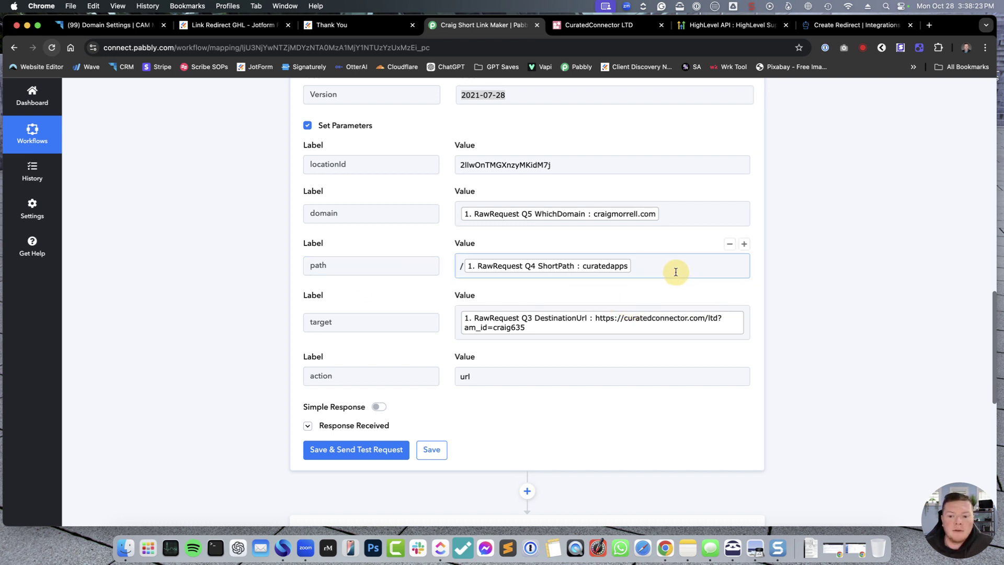
left_click(655, 267)
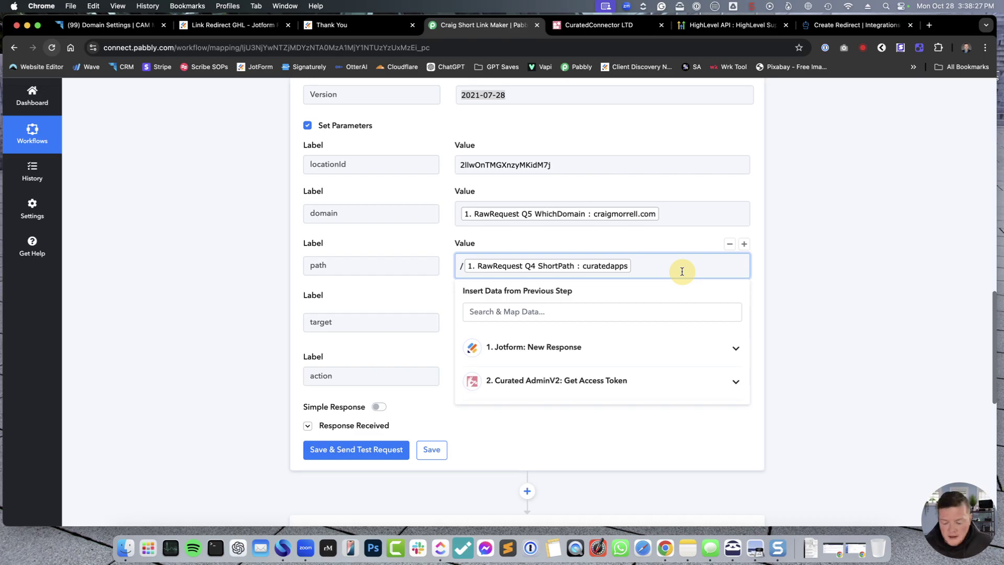
key("super+a")
key("BackSpace")
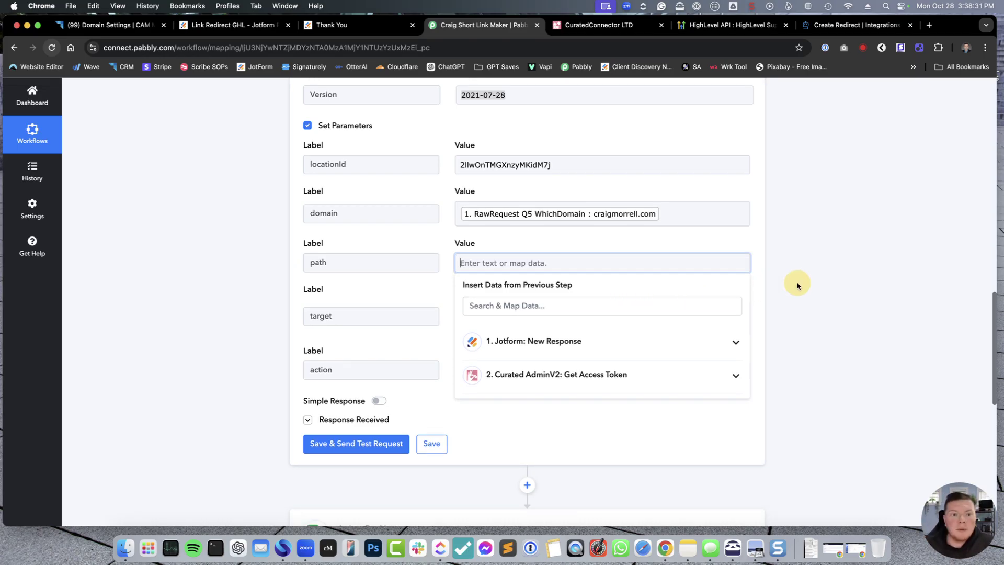
- In GoHighLevel's URL Redirects, inspect the existing wpengine redirect's edit form and close it
left_click(120, 26)
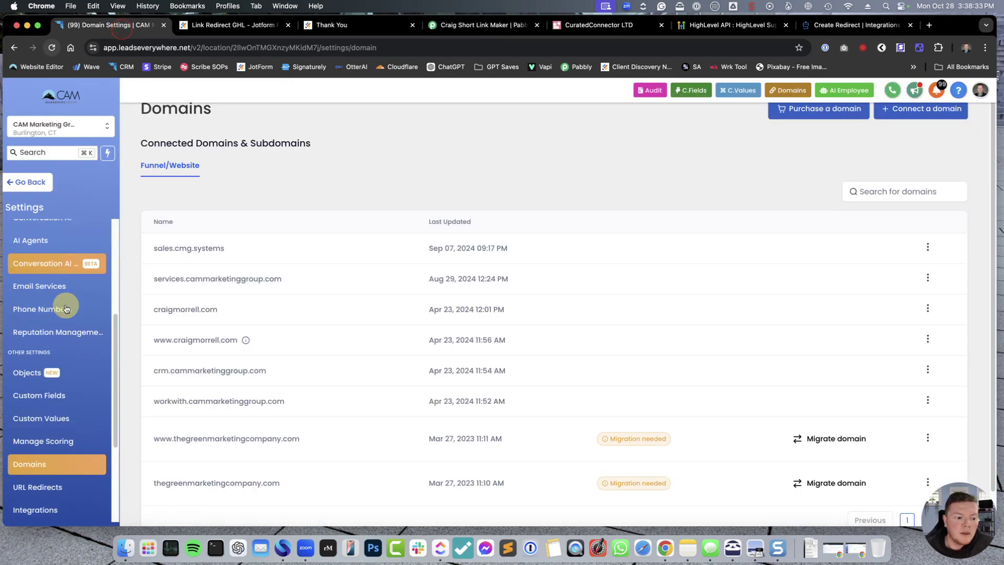
left_click(40, 486)
scroll(530, 415, "down", 3)
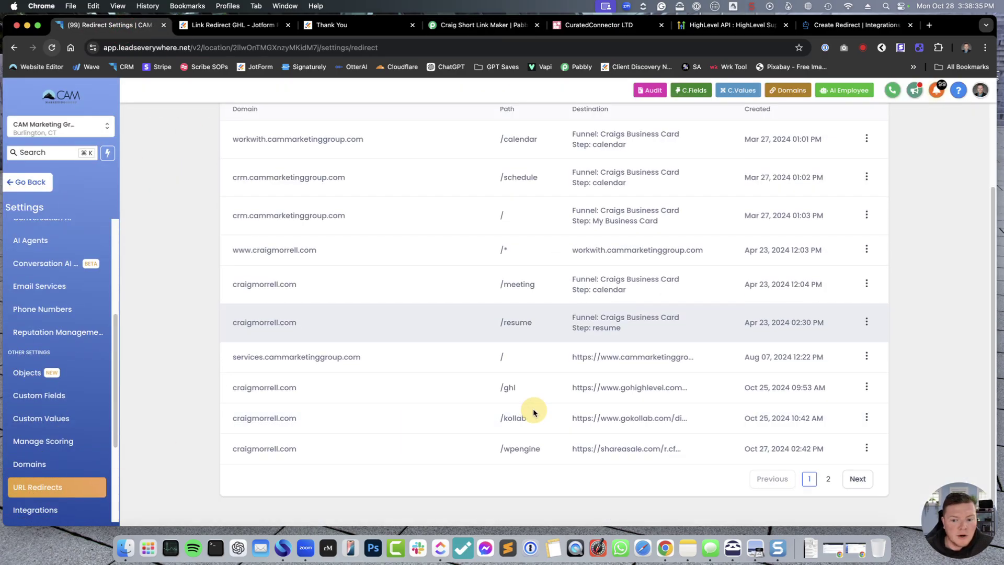
left_click(869, 448)
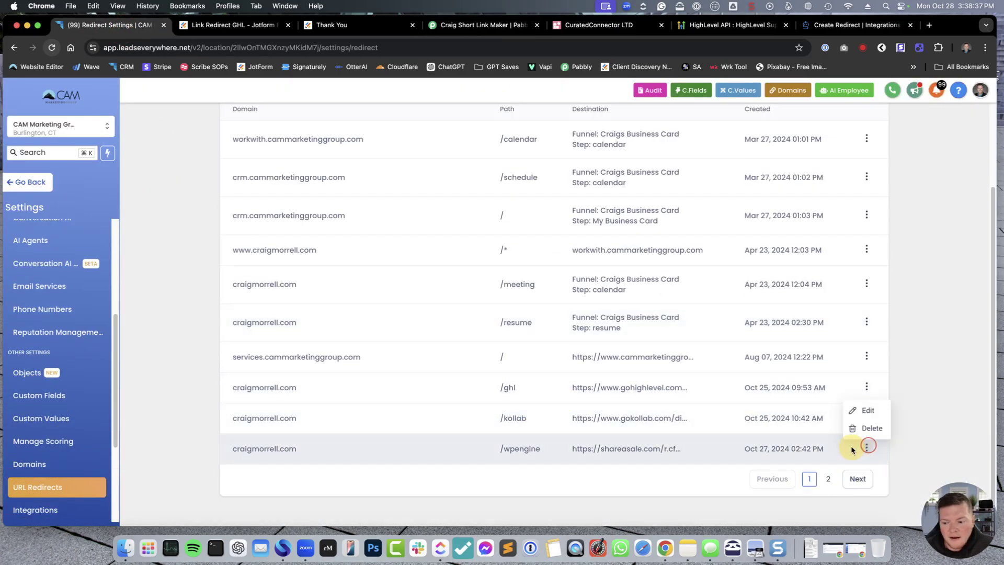
left_click(859, 408)
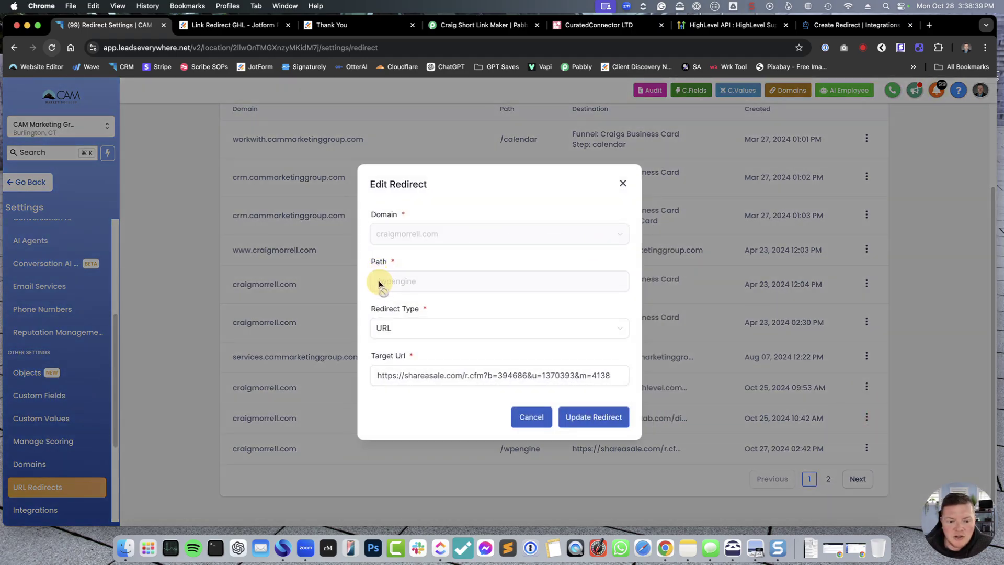
left_click(622, 184)
- Try a new craigmorrell.com redirect path, see the leading '/' requirement, then clear it
left_click(866, 143)
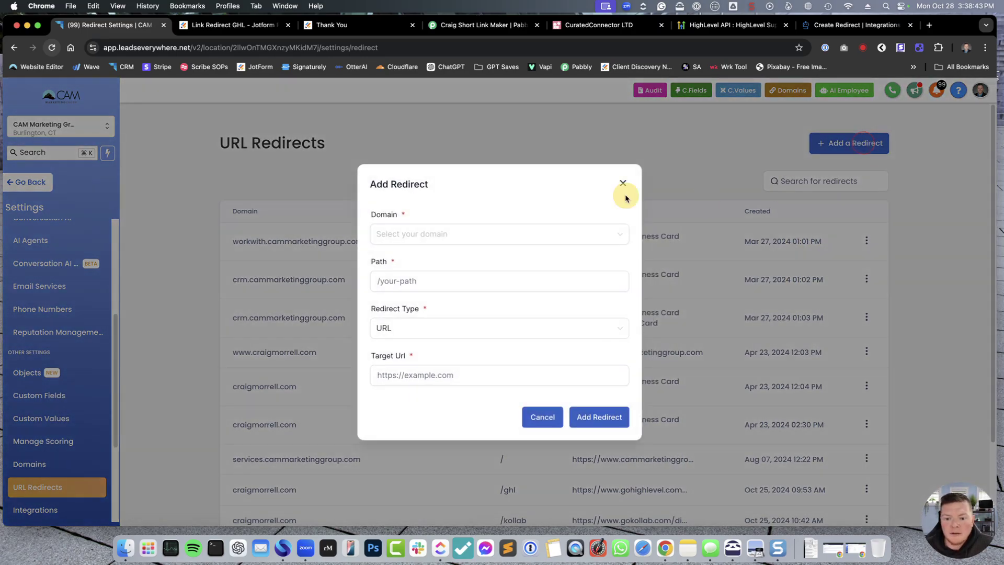
left_click(429, 280)
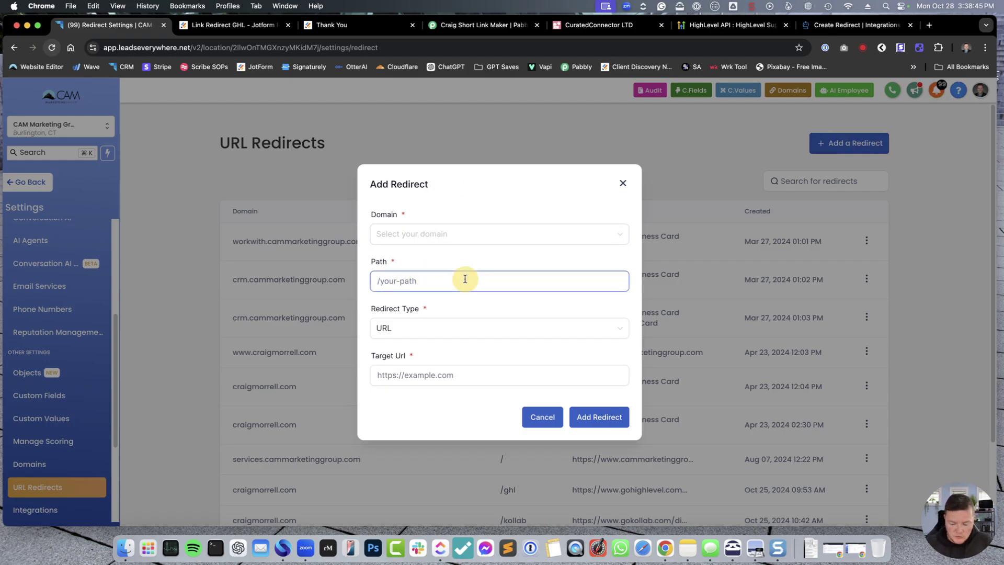
left_click(463, 234)
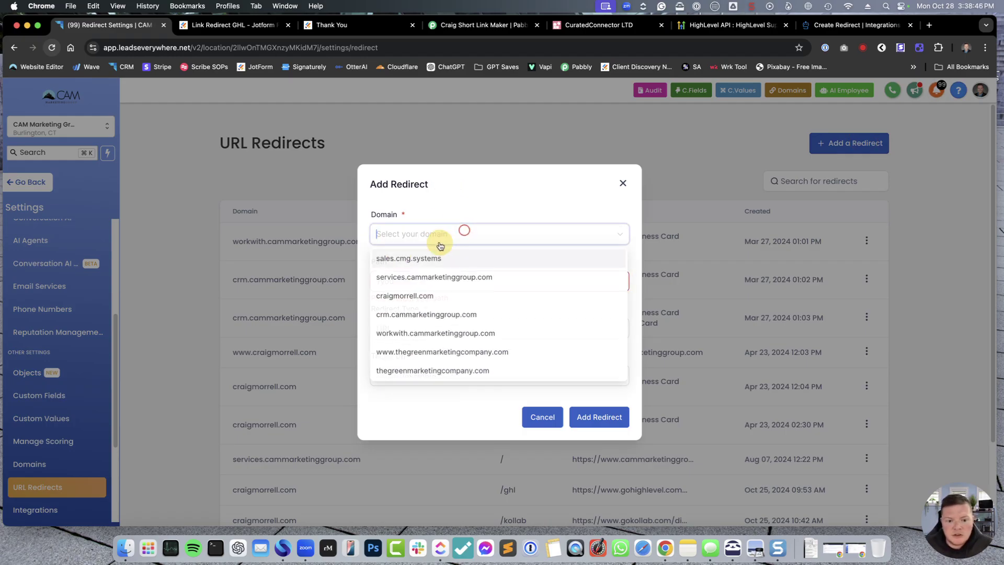
left_click(448, 297)
left_click(481, 282)
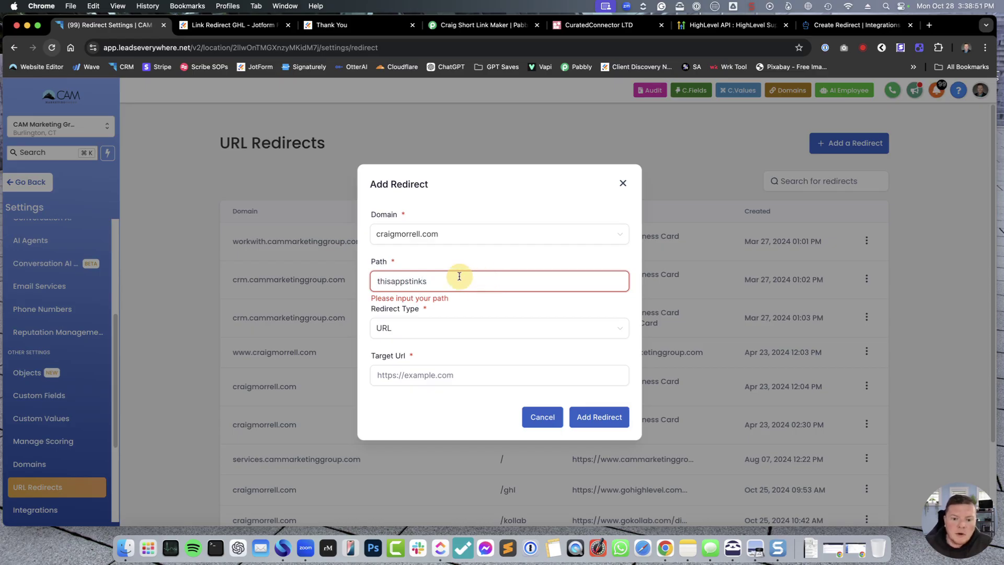
left_click(478, 257)
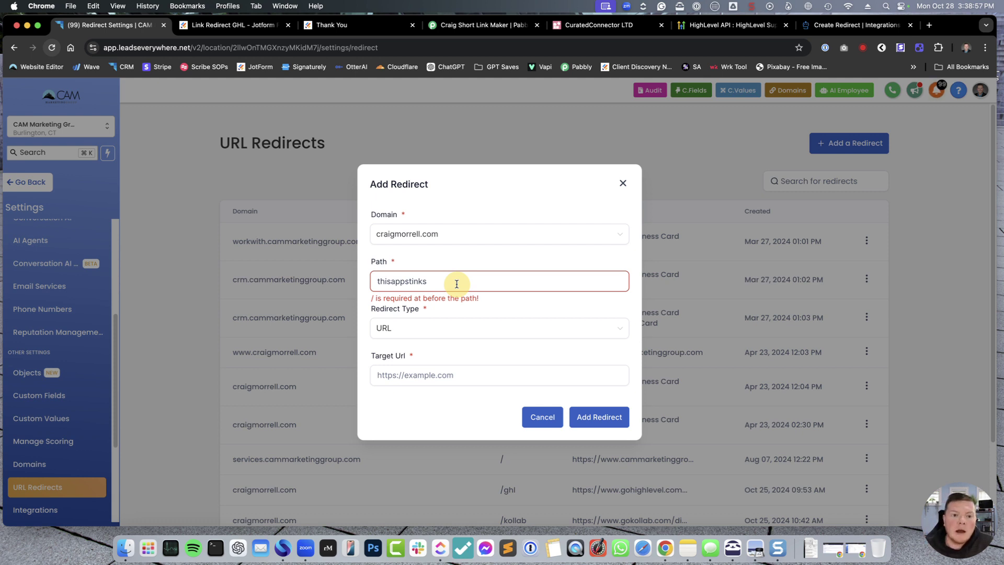
left_click(475, 283)
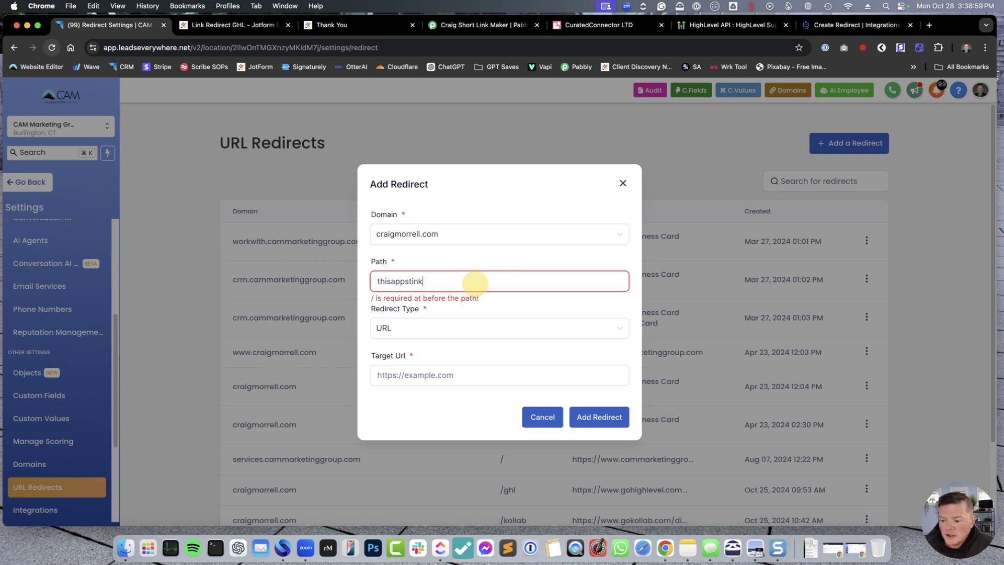
double_click(475, 284)
key("BackSpace")
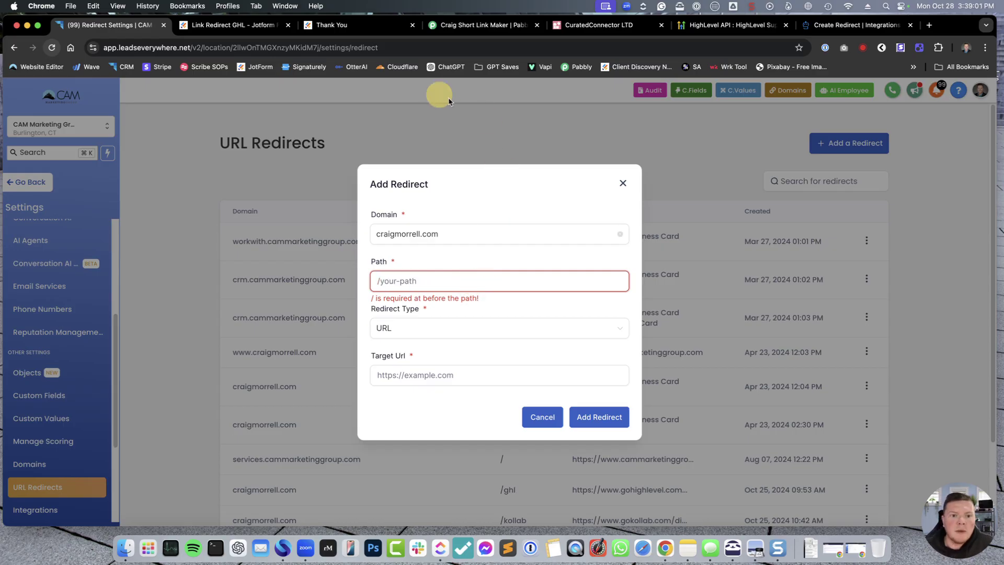
left_click(461, 29)
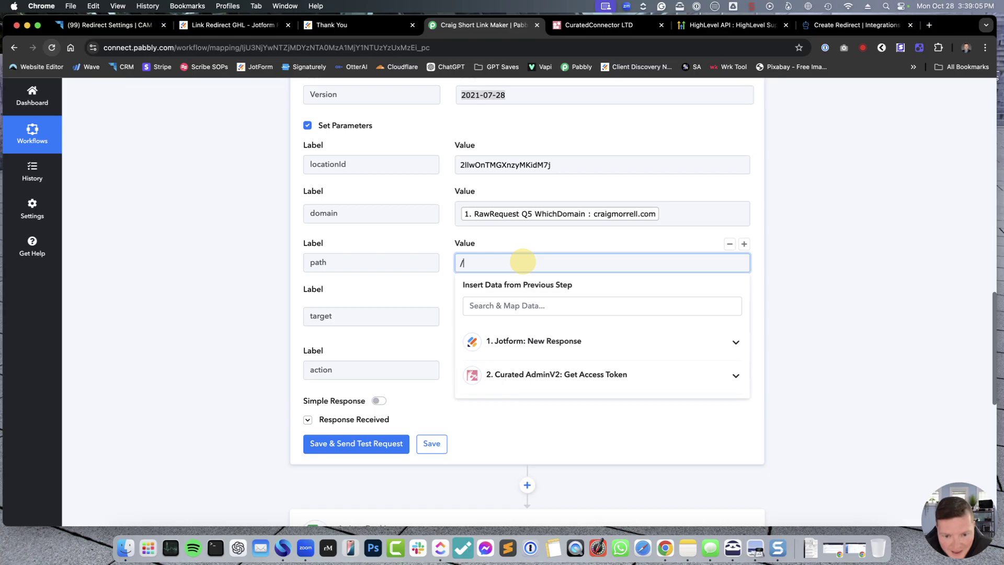
- Insert the Jotform Q4 ShortPath answer after the '/' in the path value
left_click(644, 349)
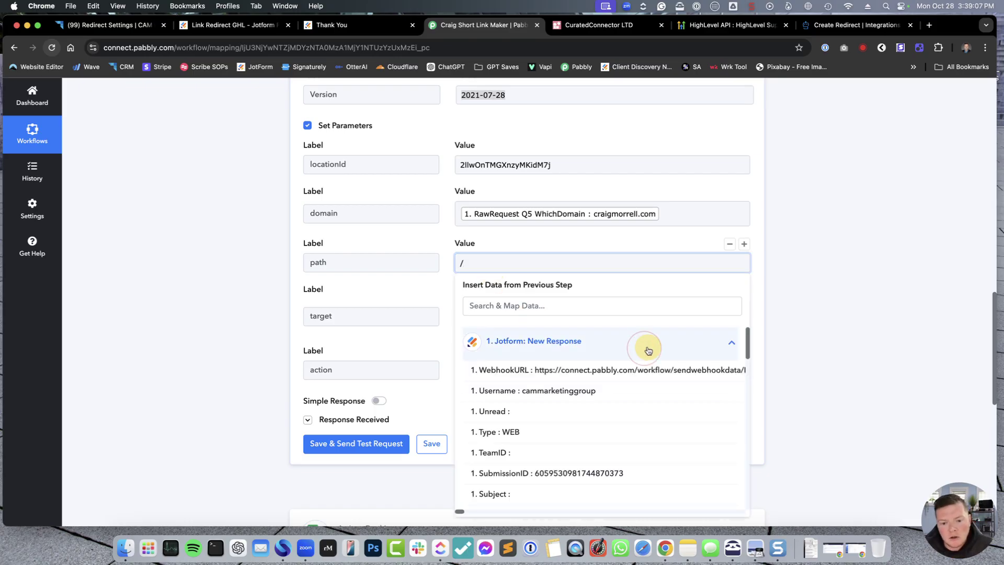
scroll(750, 387, "right", 5)
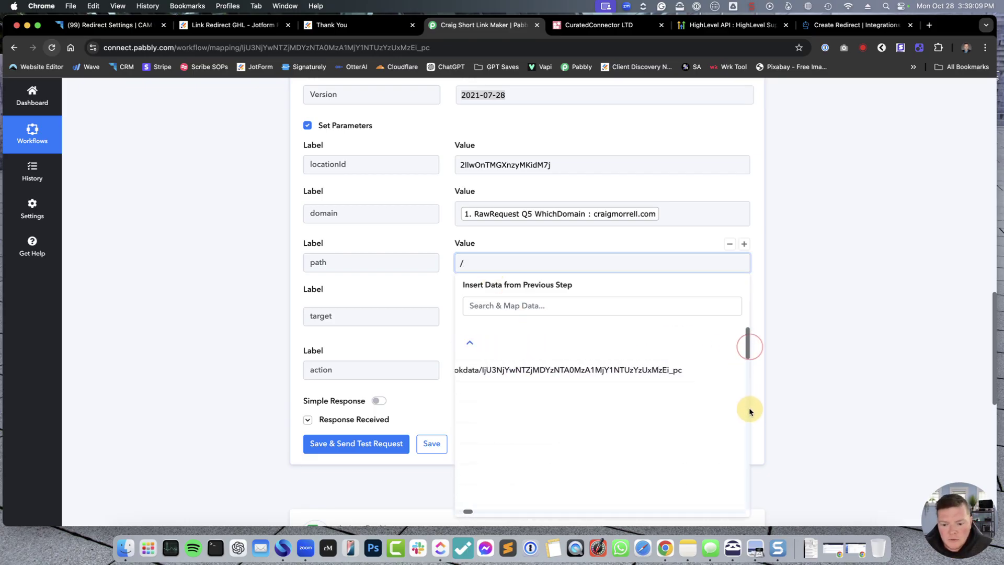
left_click_drag(469, 512, 456, 508)
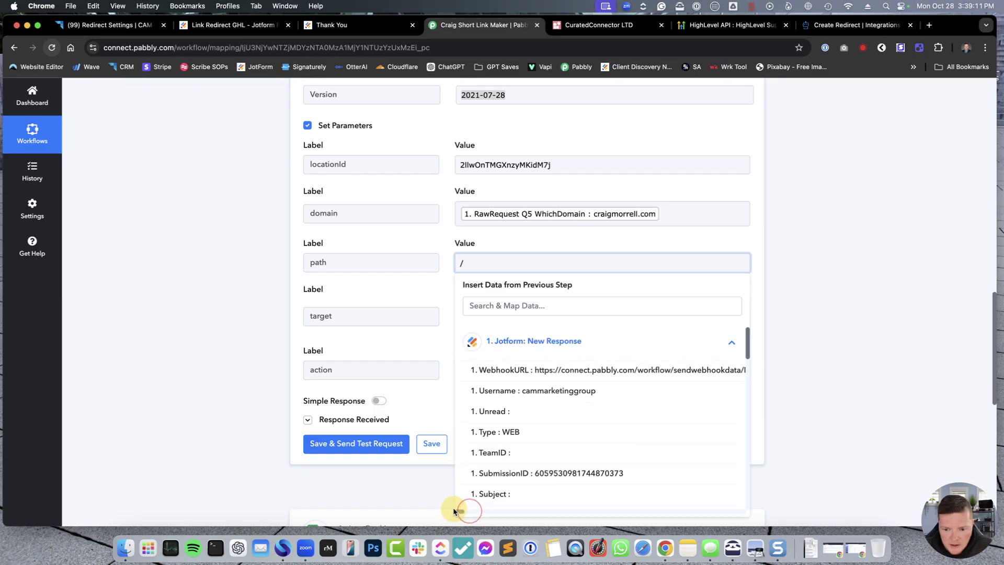
left_click_drag(748, 339, 747, 410)
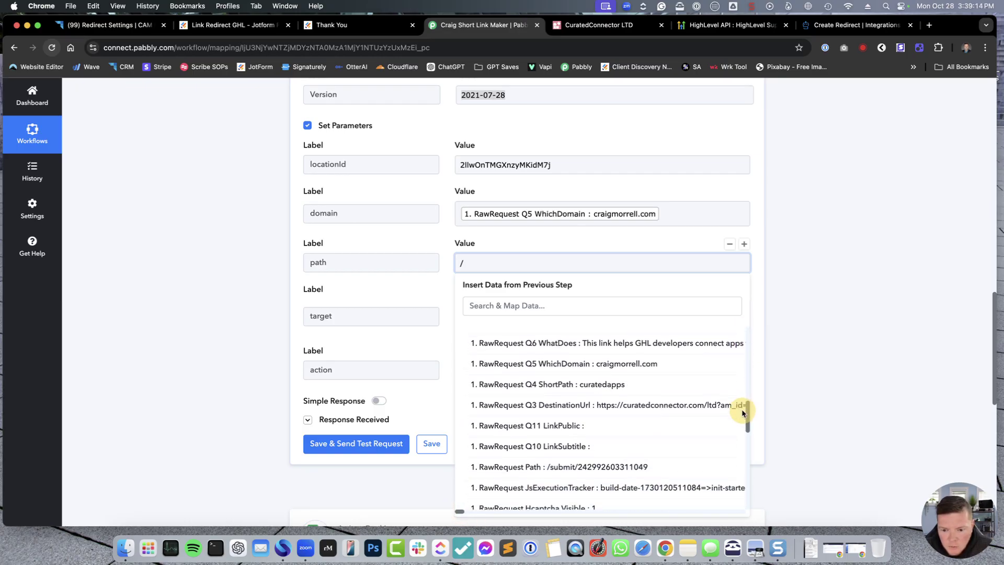
left_click(594, 385)
left_click(845, 311)
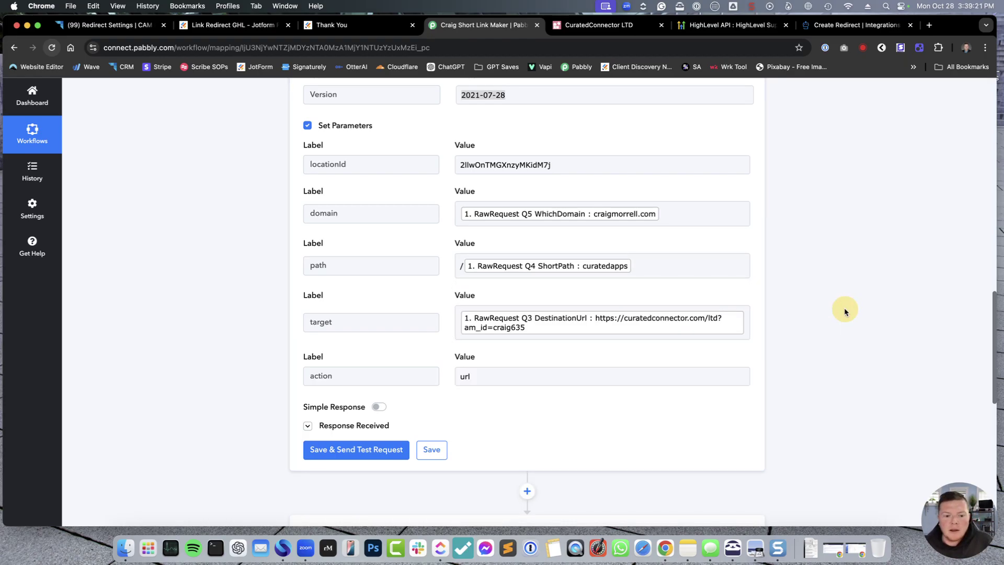
- Replace the target value's old token with the Jotform Q3 DestinationUrl answer
left_click(360, 322)
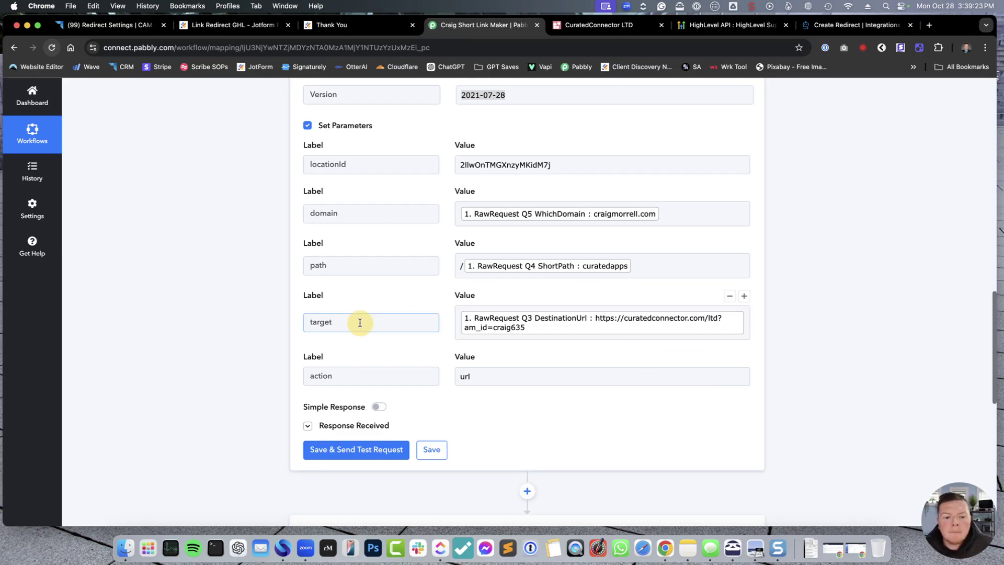
key("Tab")
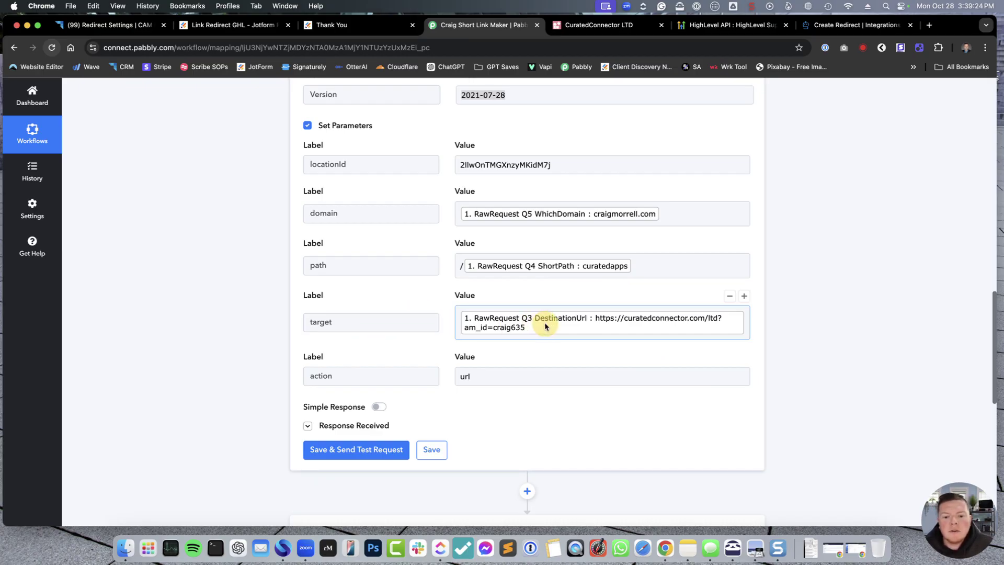
left_click(748, 330)
key("BackSpace")
left_click(661, 393)
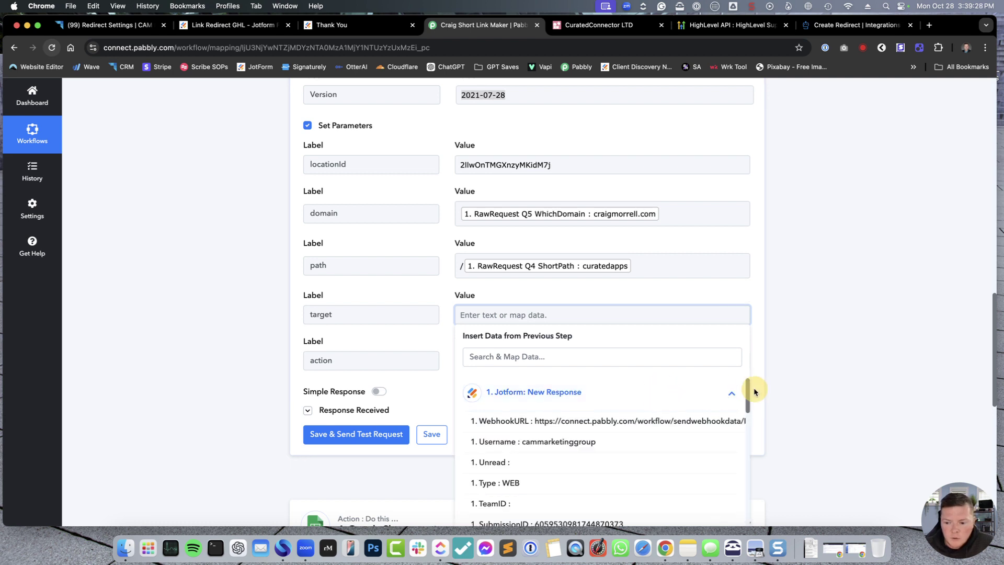
left_click_drag(747, 398, 746, 478)
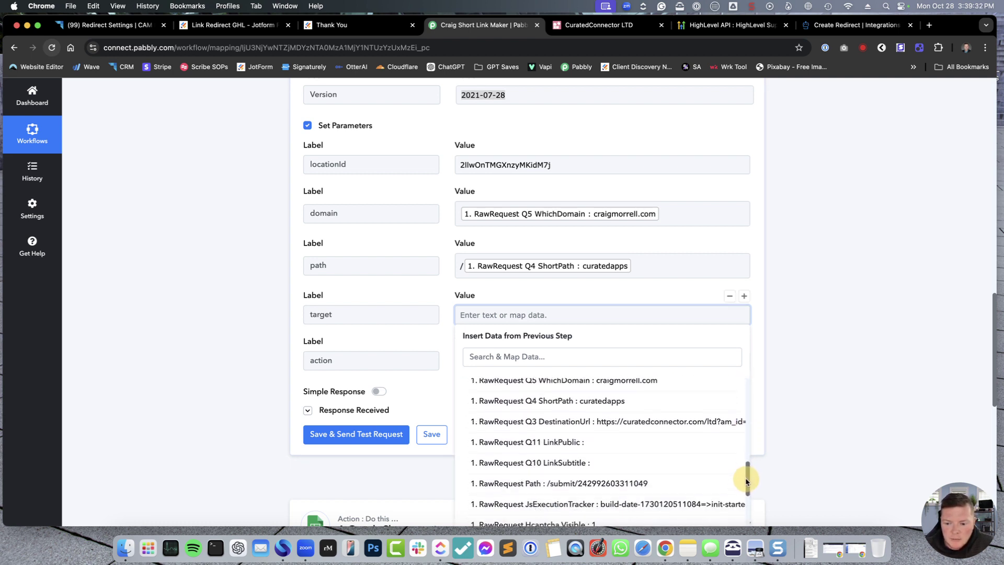
left_click(632, 425)
left_click(866, 369)
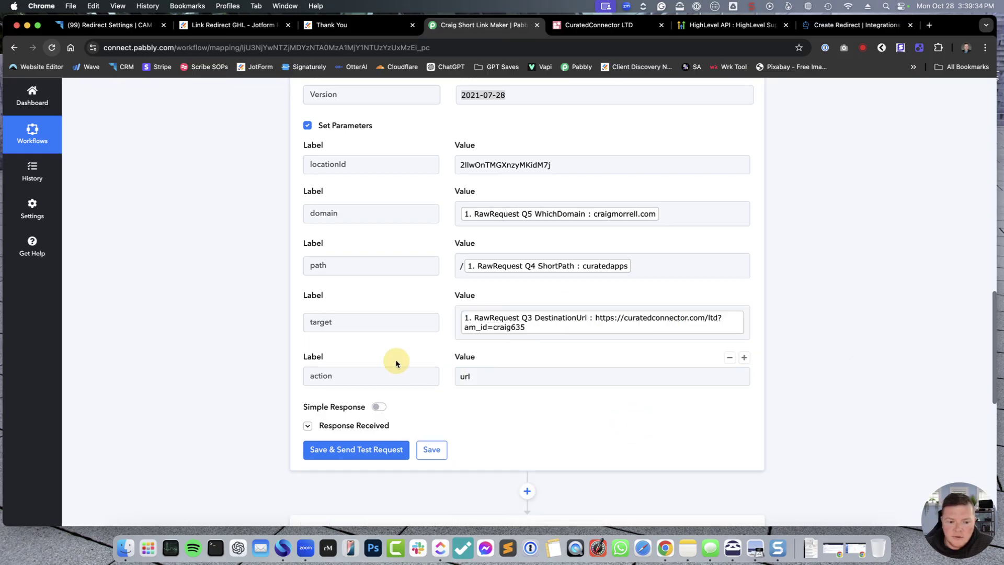
- Return to HighLevel's Create Redirect docs showing locationId, domain, path, target and action fields
left_click(847, 25)
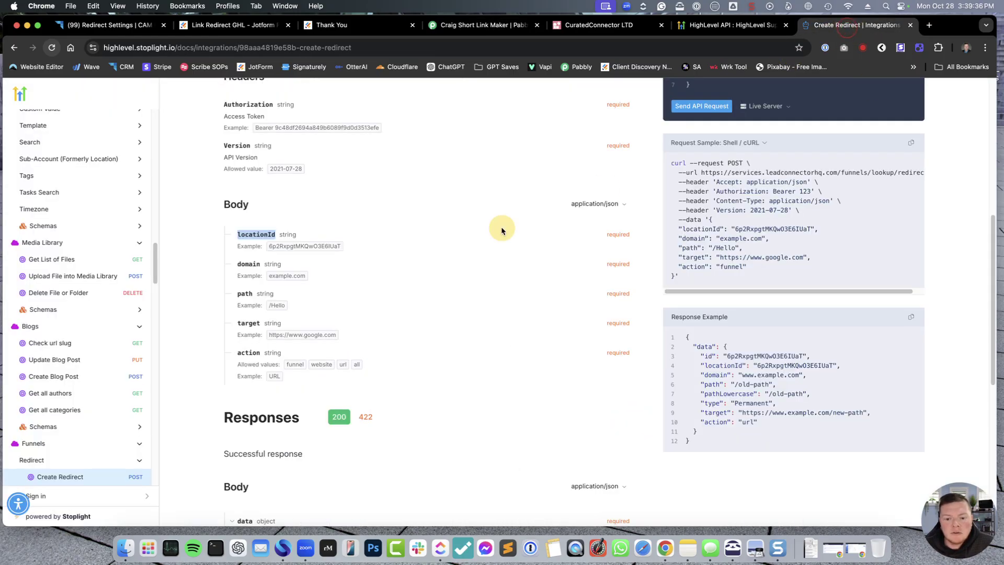
left_click(215, 365)
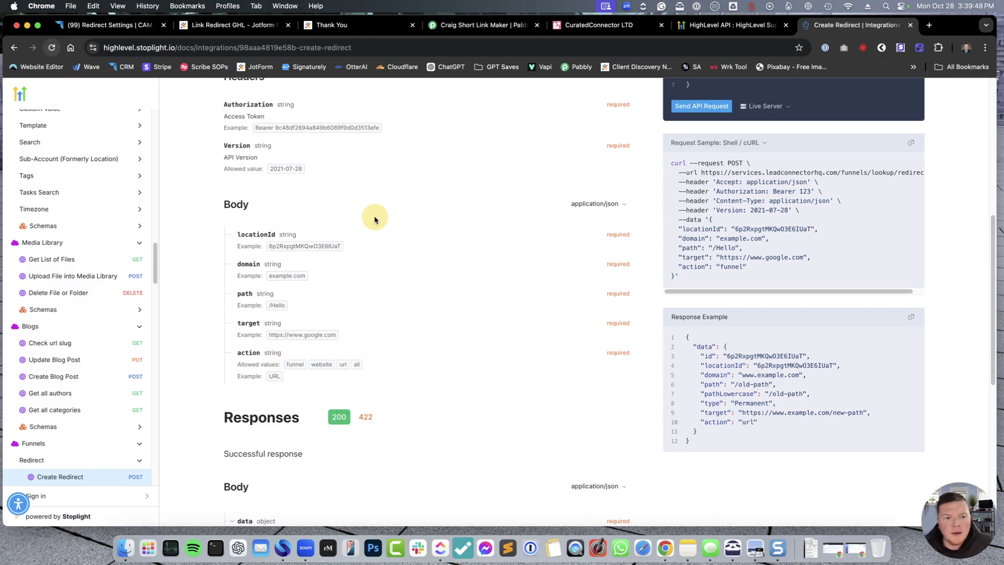
- Send a test request and expand the 400 error: craigmorrell.com with /curatedapps already exists
left_click(482, 25)
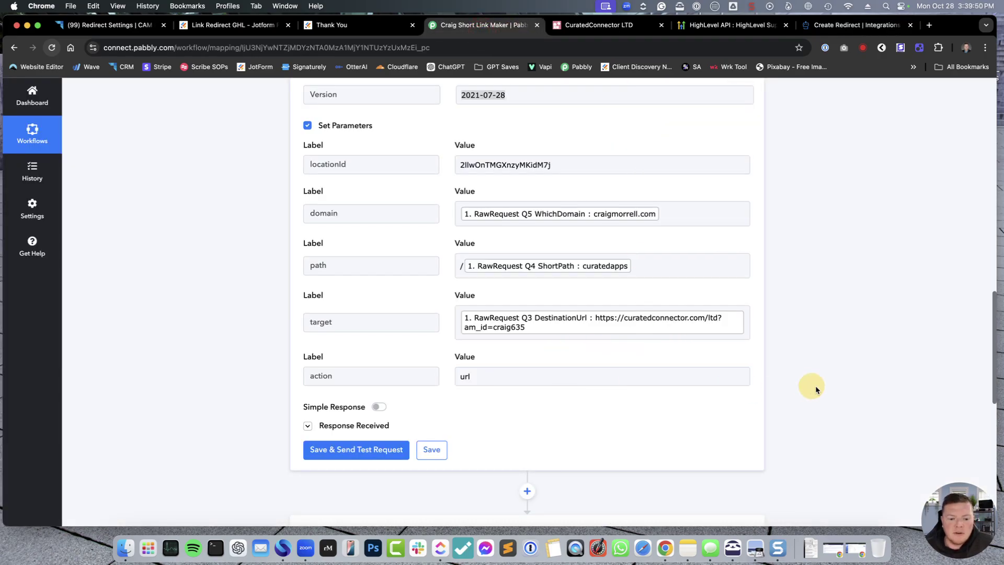
scroll(819, 391, "down", 1)
scroll(717, 397, "down", 2)
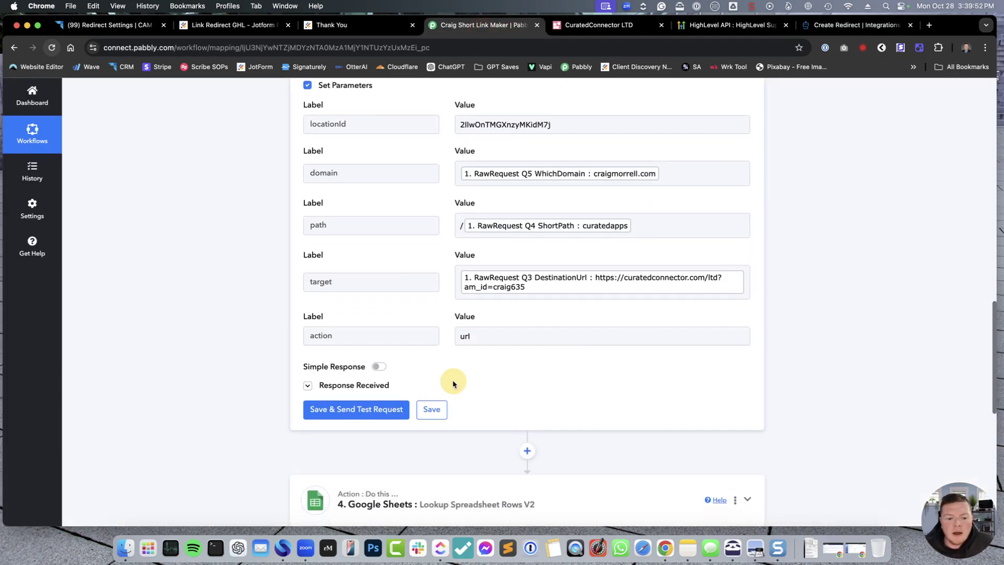
left_click(347, 410)
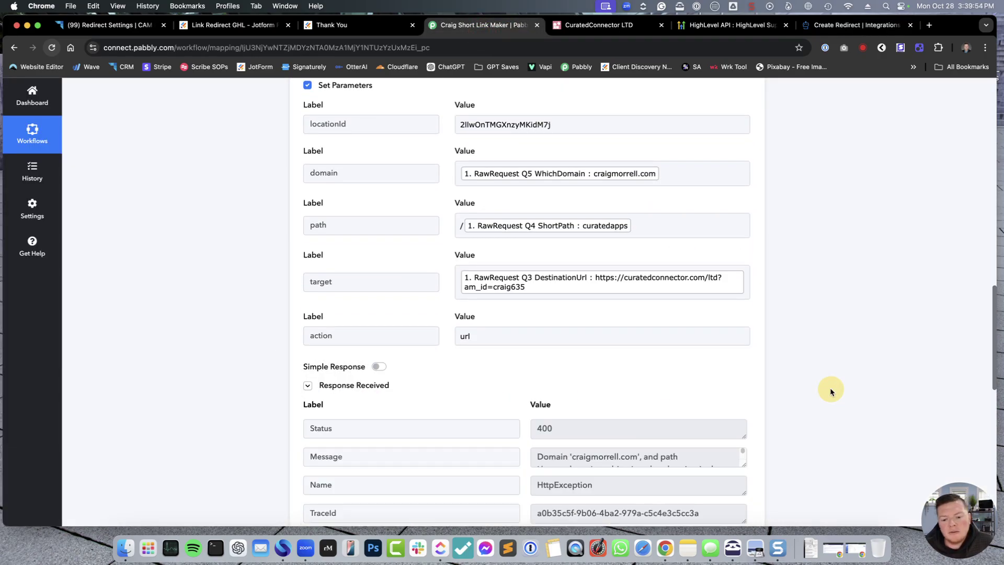
scroll(810, 390, "down", 2)
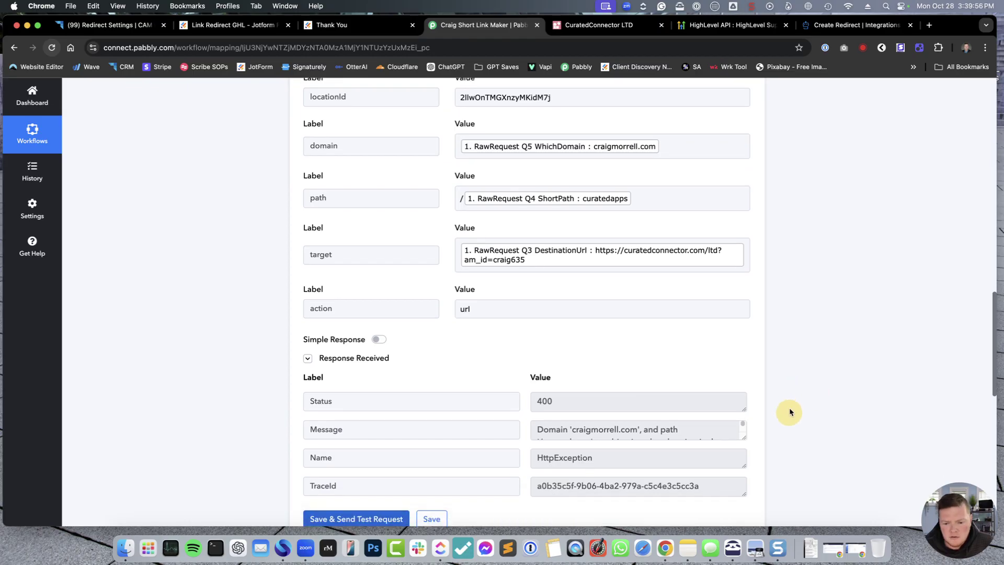
left_click_drag(742, 438, 738, 482)
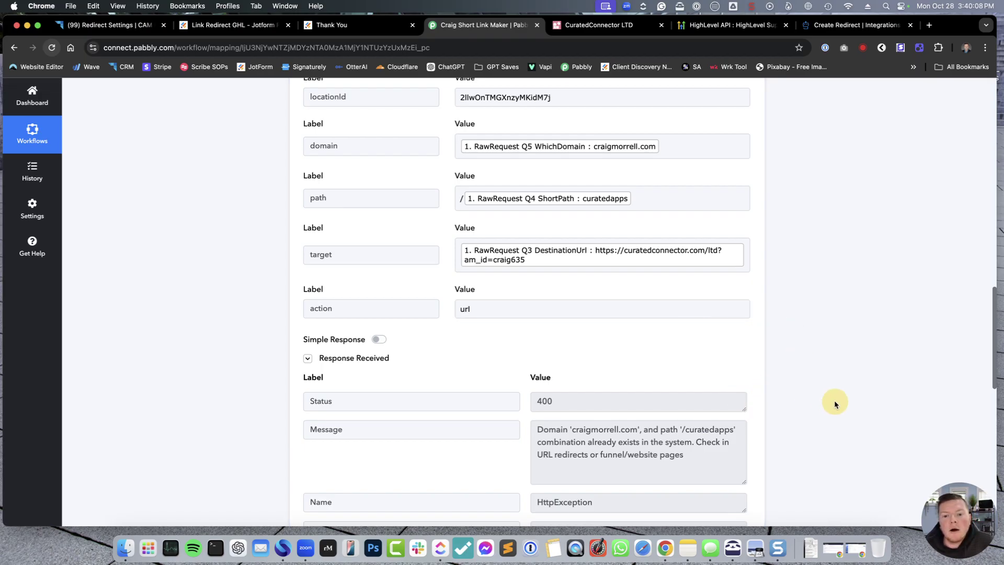
left_click(655, 196)
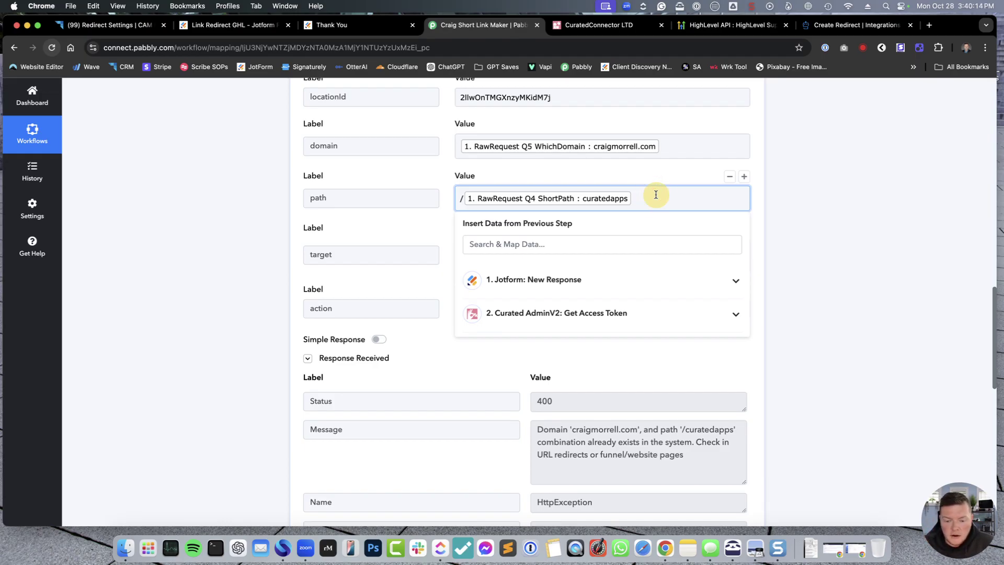
- Append 1 to the path and resend, successfully creating the /curatedapps1 redirect
type("21")
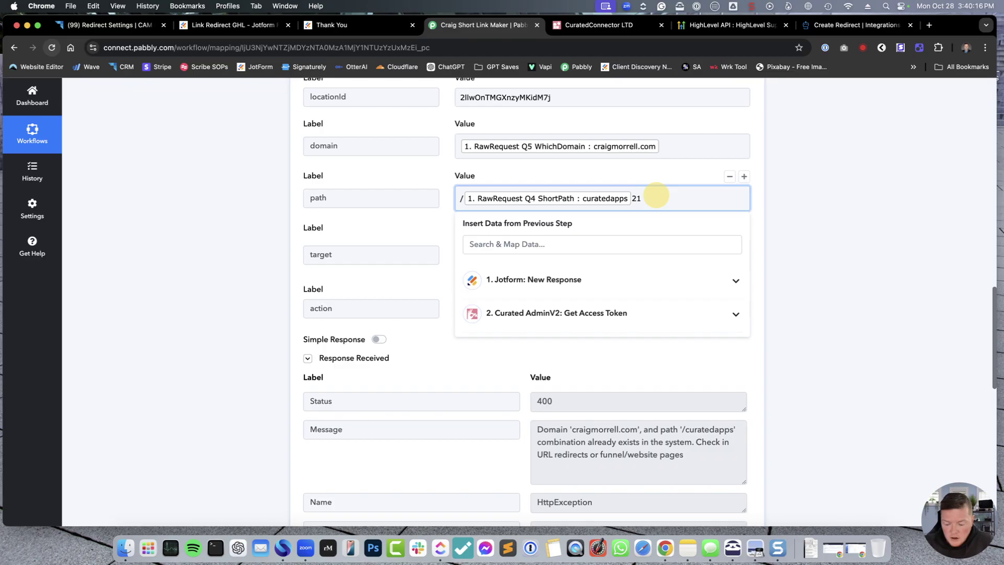
key("BackSpace")
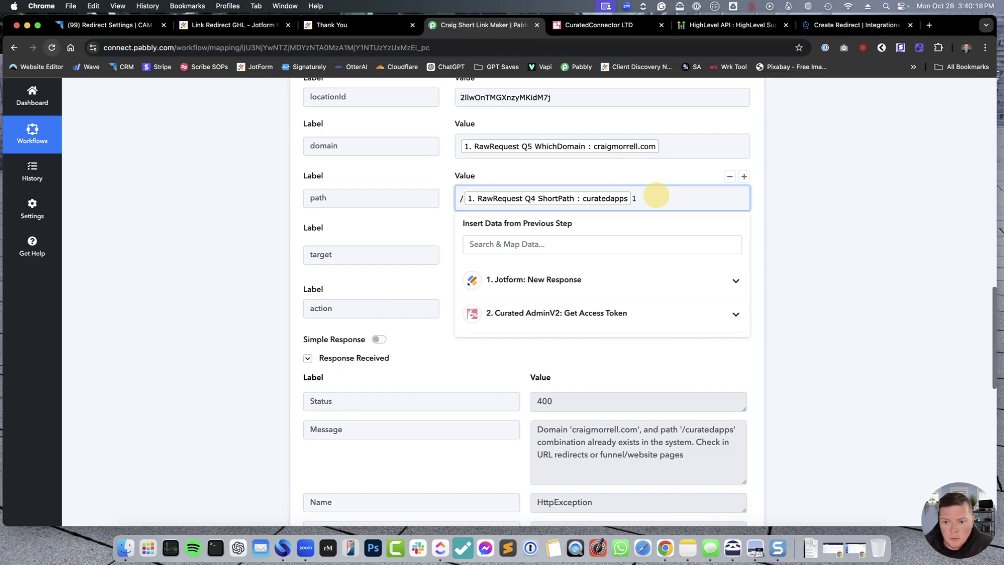
left_click(830, 233)
scroll(809, 348, "down", 3)
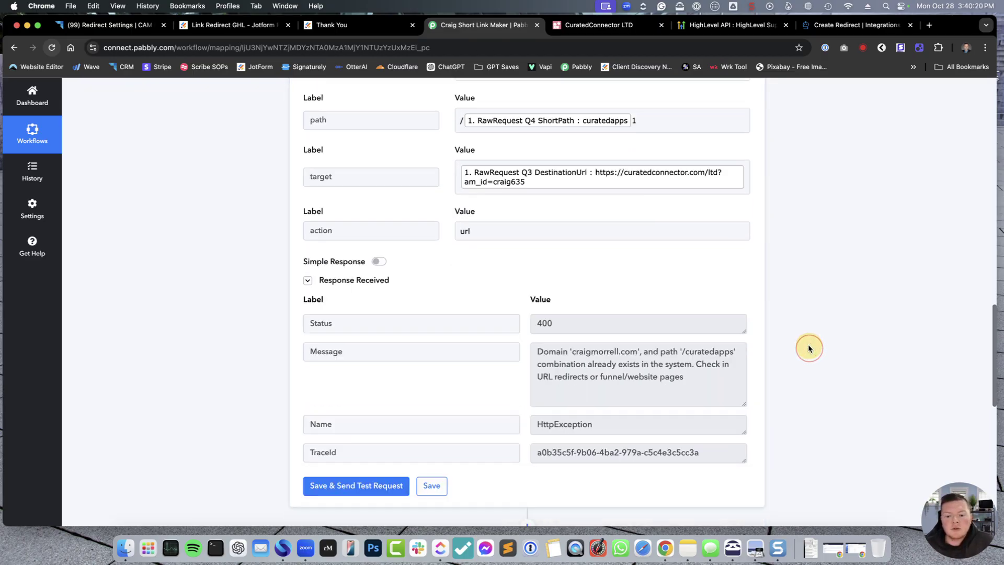
double_click(545, 276)
key("BackSpace")
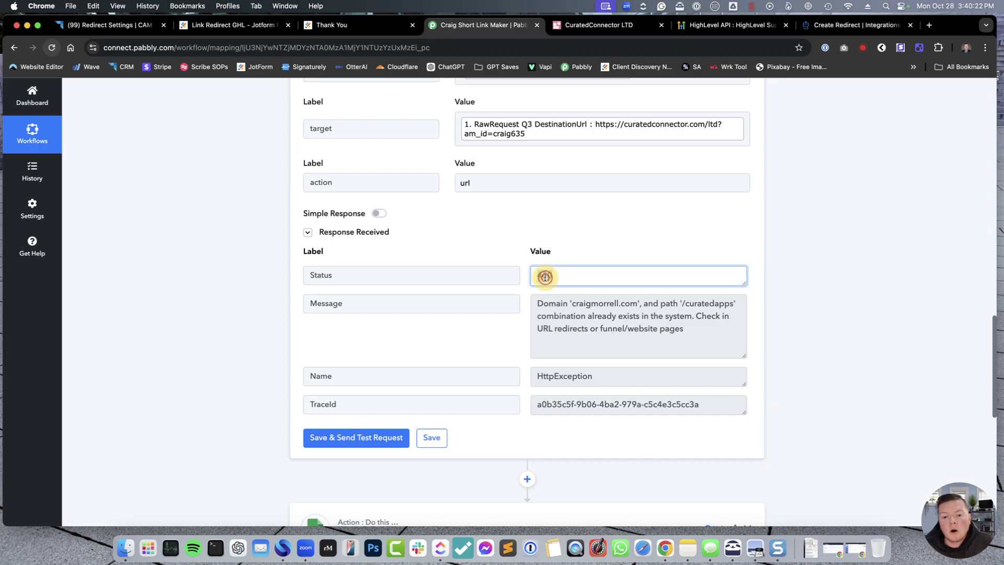
key("super+z")
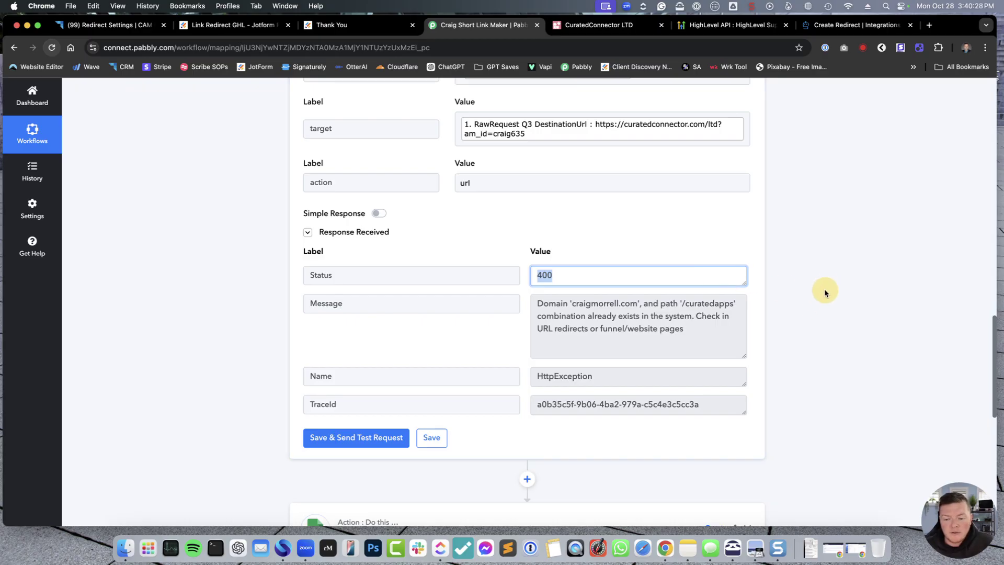
left_click(358, 442)
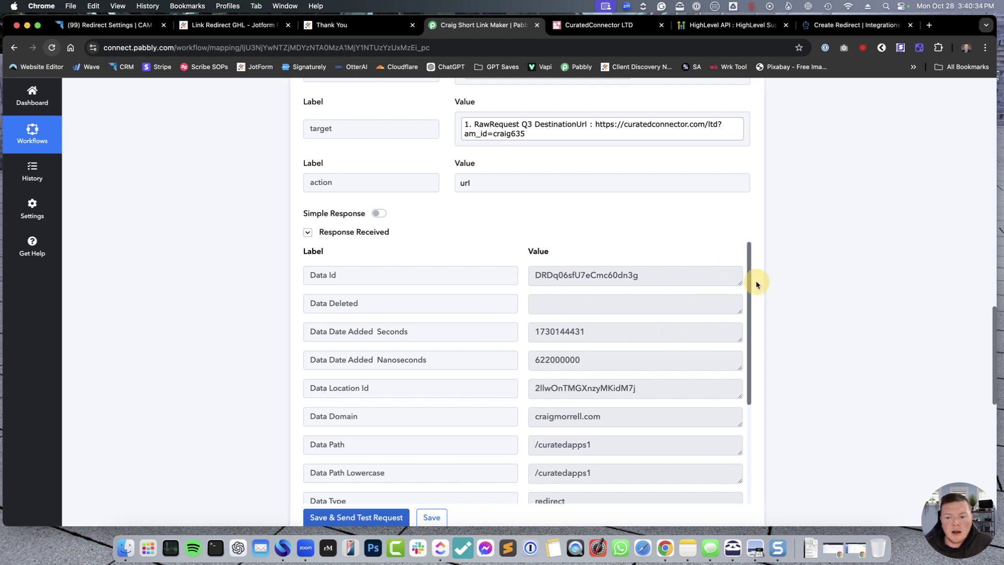
left_click_drag(751, 280, 717, 273)
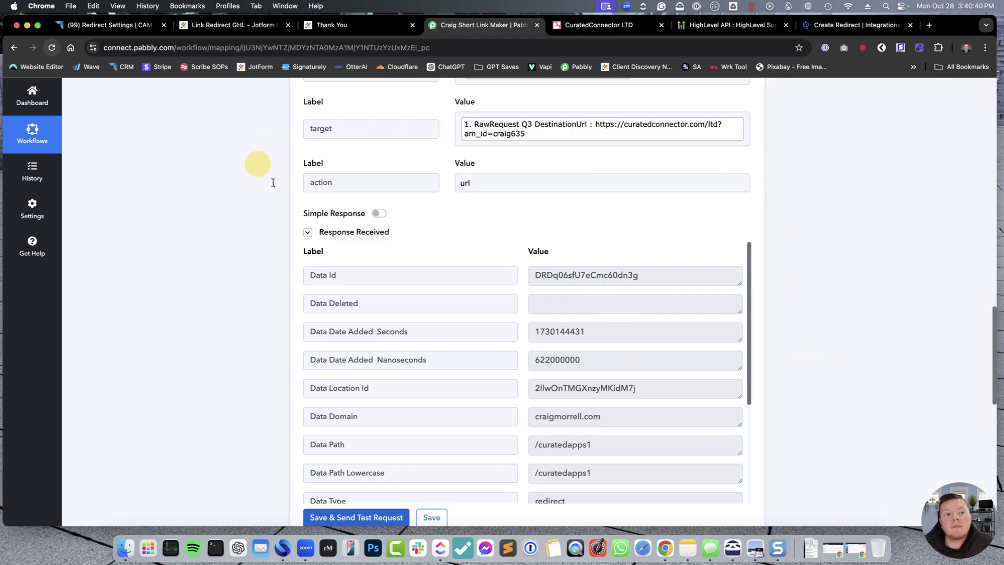
- In GoHighLevel, close the unfinished redirect form, reload, and find /curatedapps1 on page 2
left_click(122, 25)
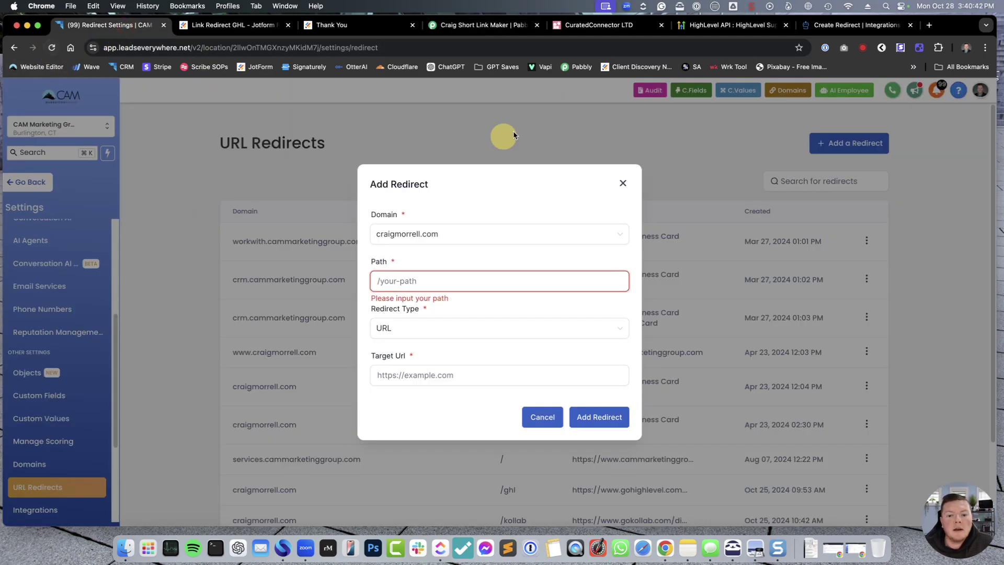
left_click(624, 184)
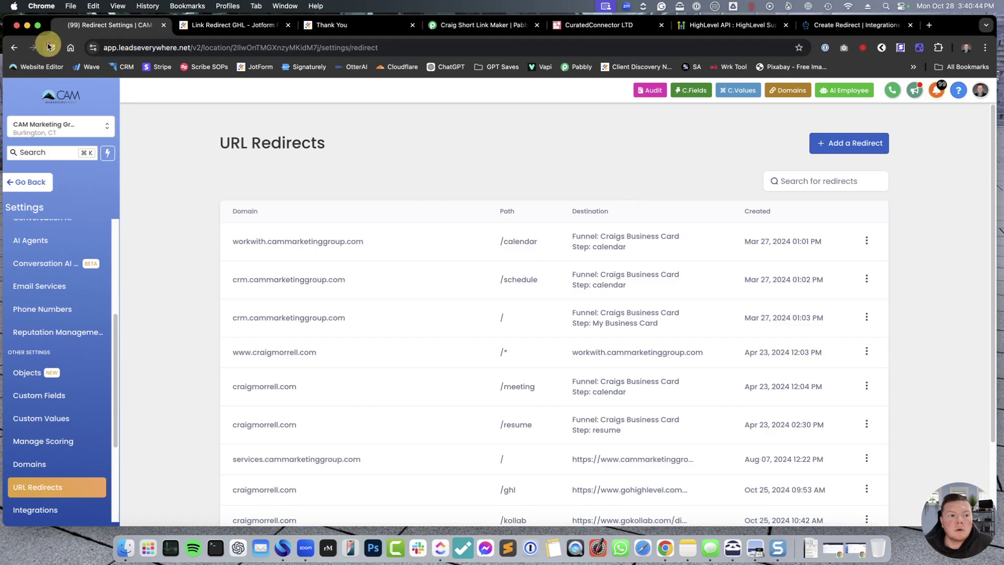
left_click(51, 48)
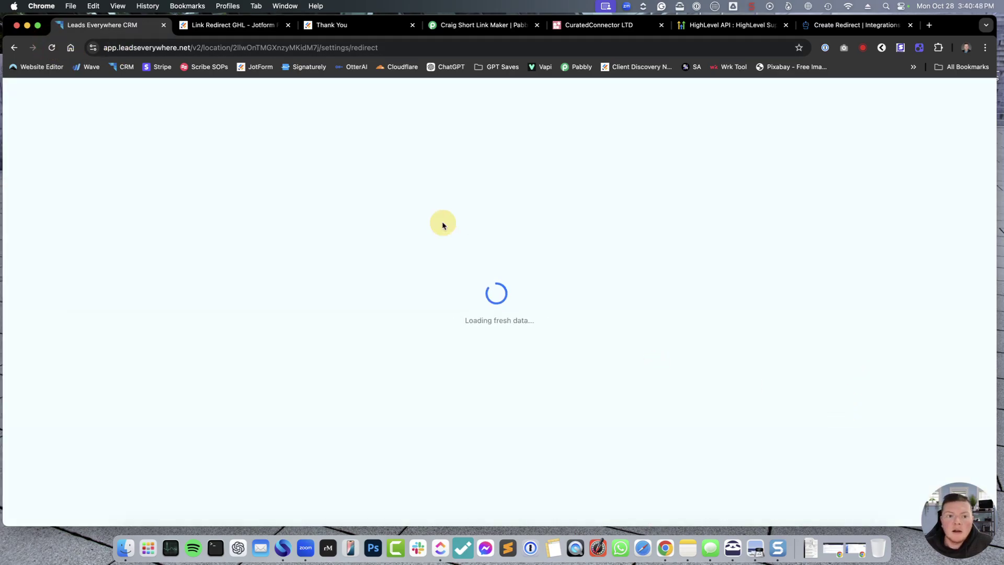
scroll(701, 308, "down", 3)
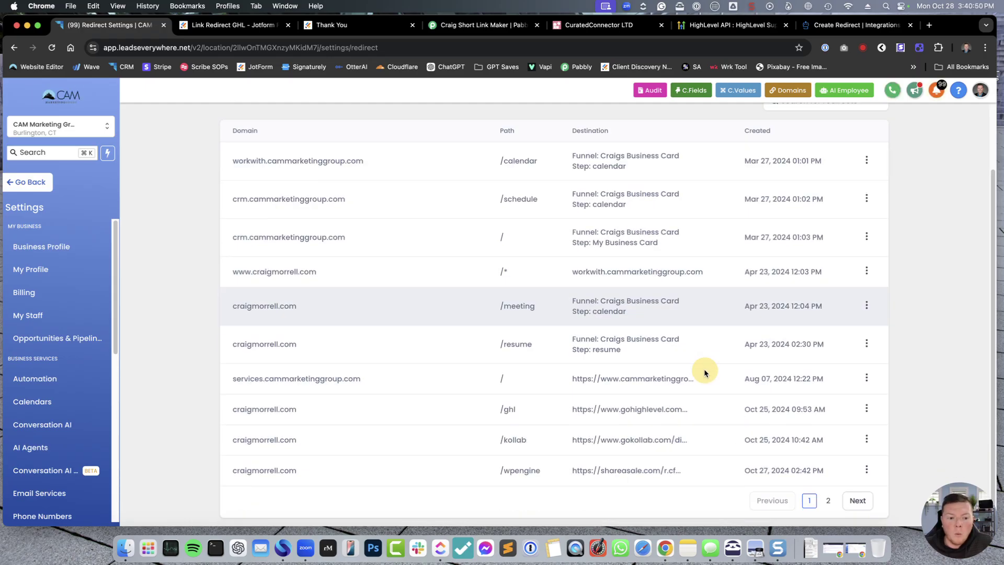
left_click(860, 480)
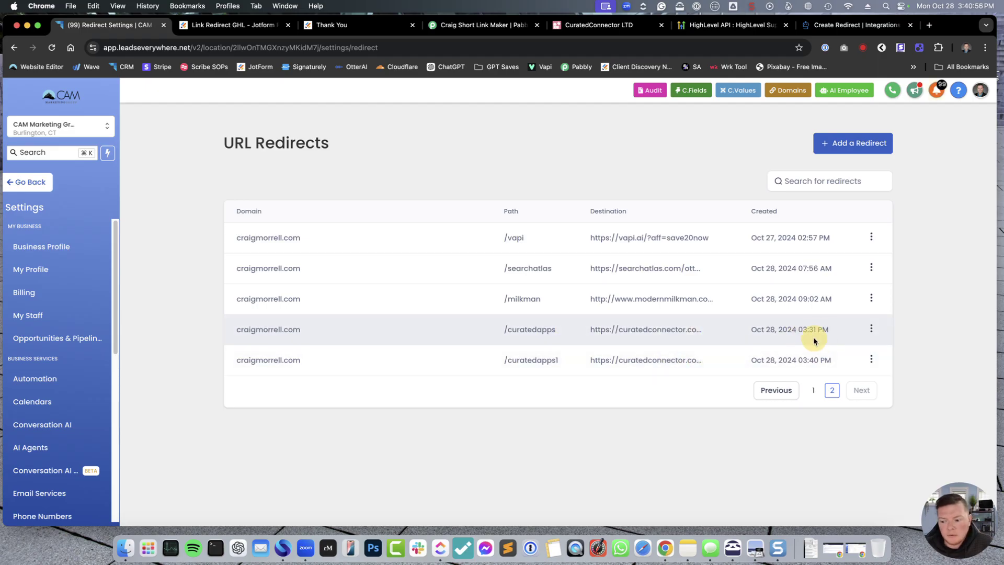
triple_click(550, 360)
left_click(544, 365)
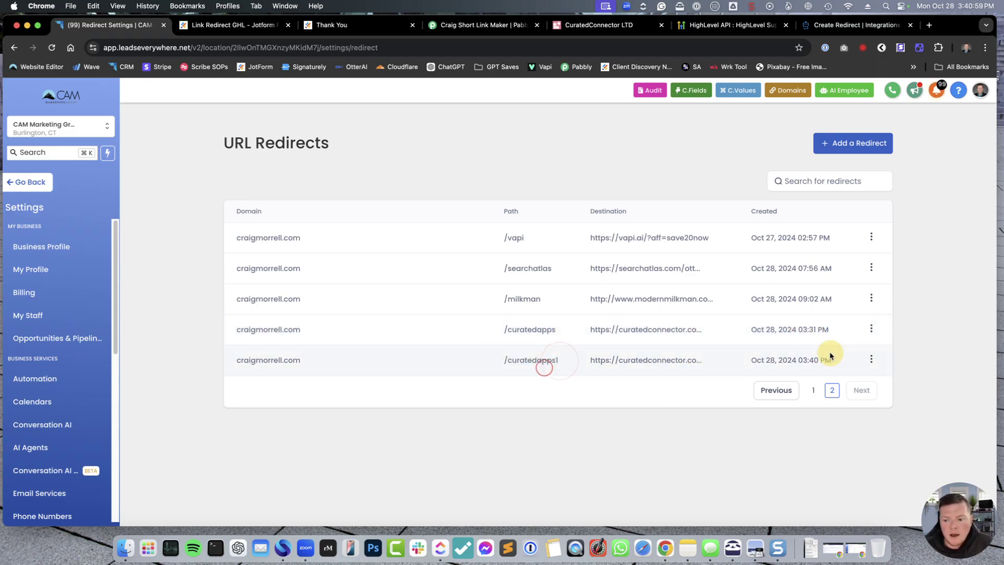
- Delete the craigmorrell.com/curatedapps1 test redirect
left_click(871, 360)
left_click(878, 340)
left_click(565, 322)
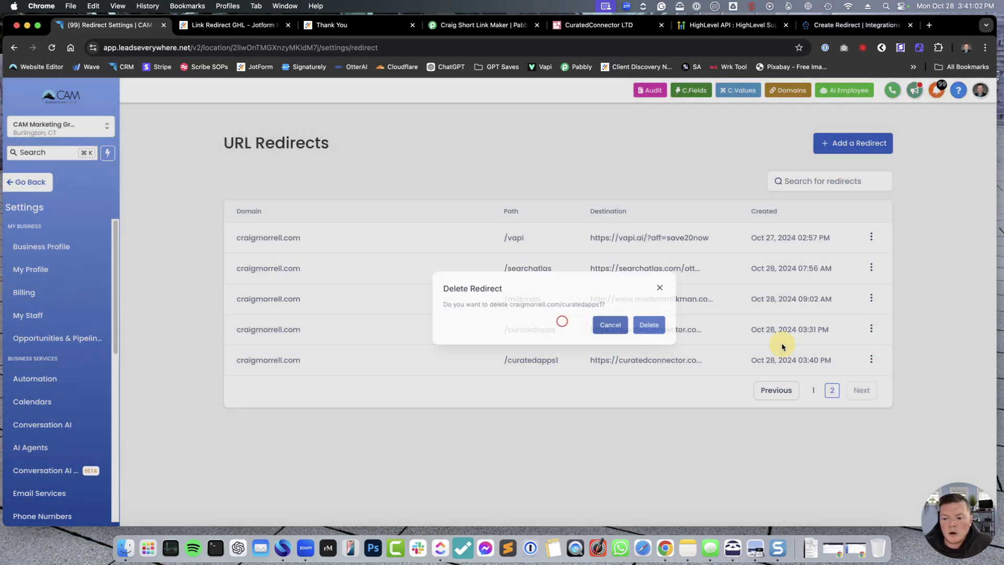
left_click(871, 360)
left_click(869, 323)
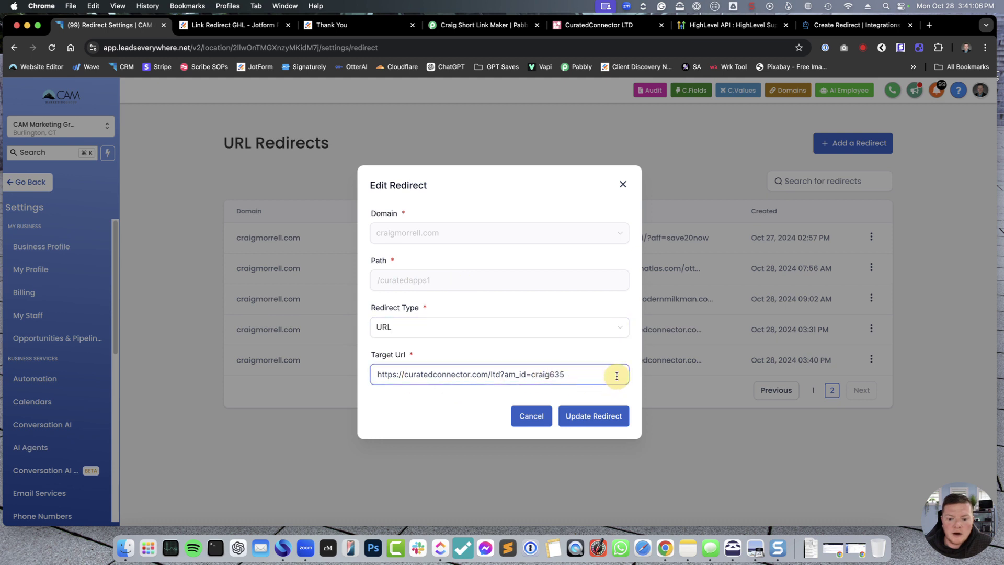
left_click(528, 417)
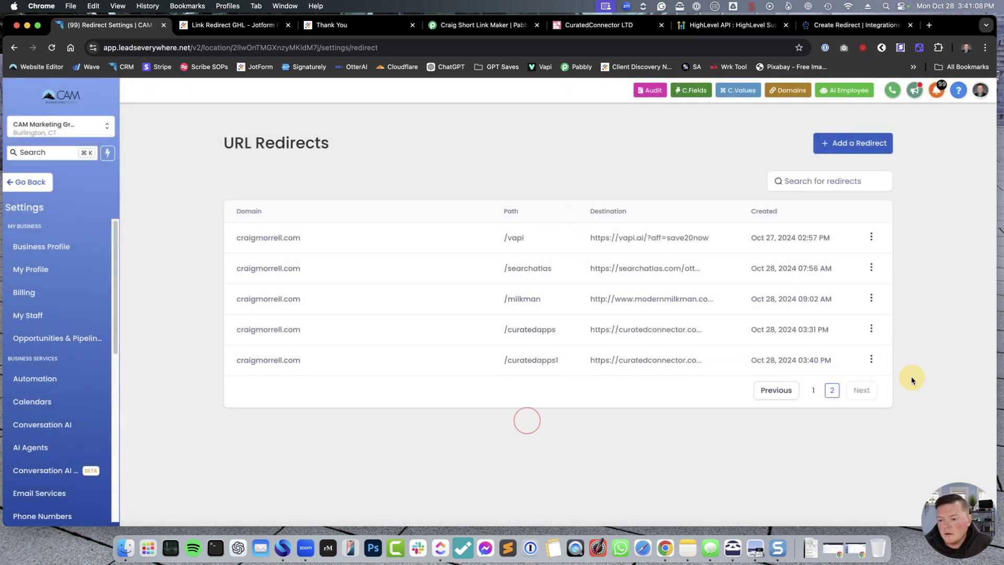
left_click(872, 360)
left_click(870, 339)
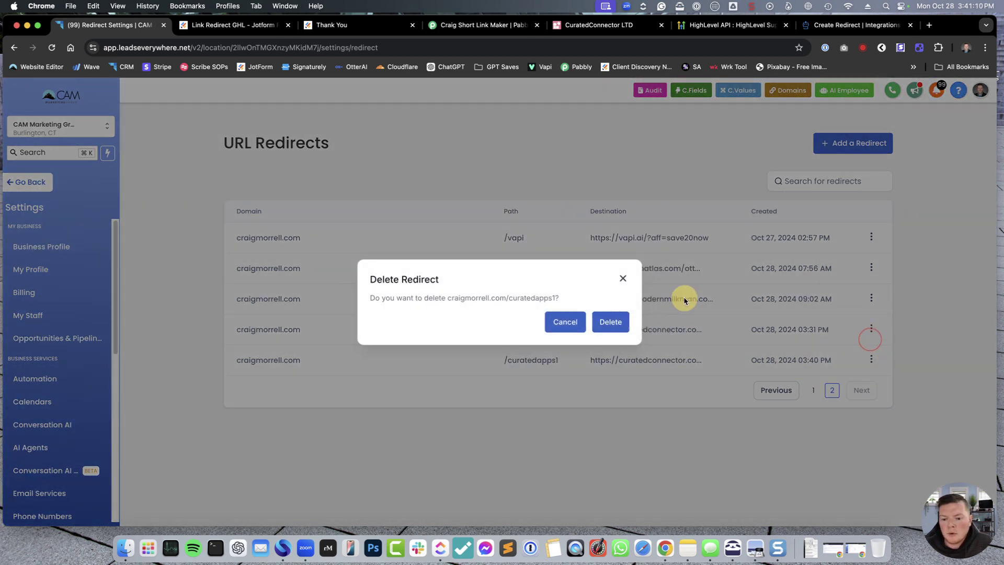
left_click(610, 321)
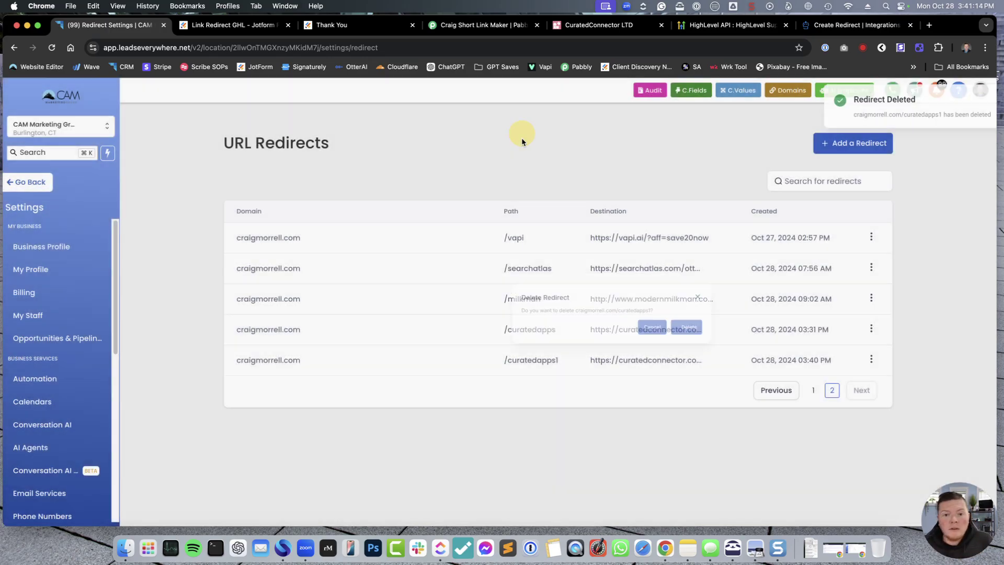
- Back in Pabbly, save the API request step's values
left_click(483, 25)
scroll(654, 376, "down", 1)
left_click(442, 498)
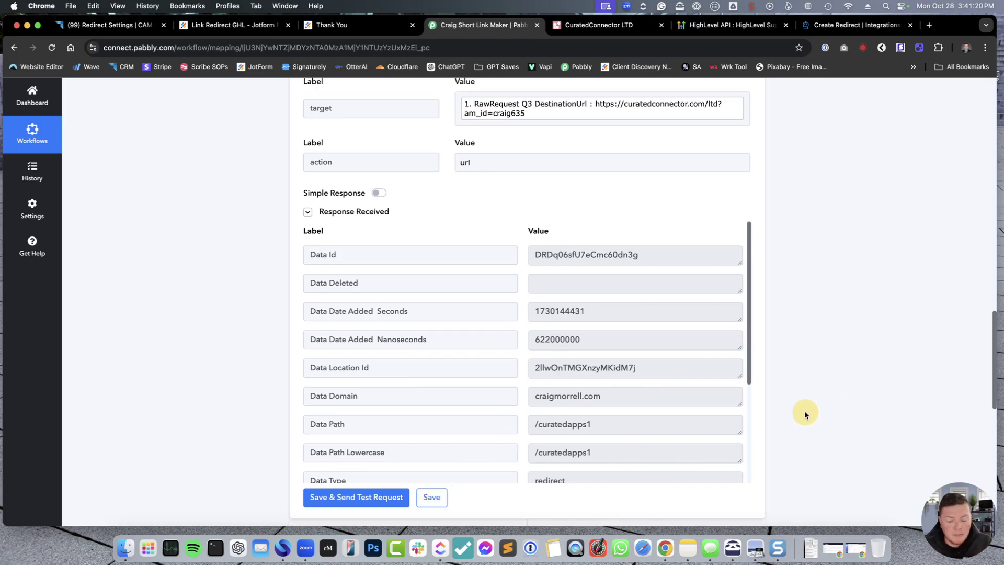
- Scroll past the redirect request to the Google Sheets lookup, update-row and Twilio SMS steps
scroll(802, 400, "down", 6)
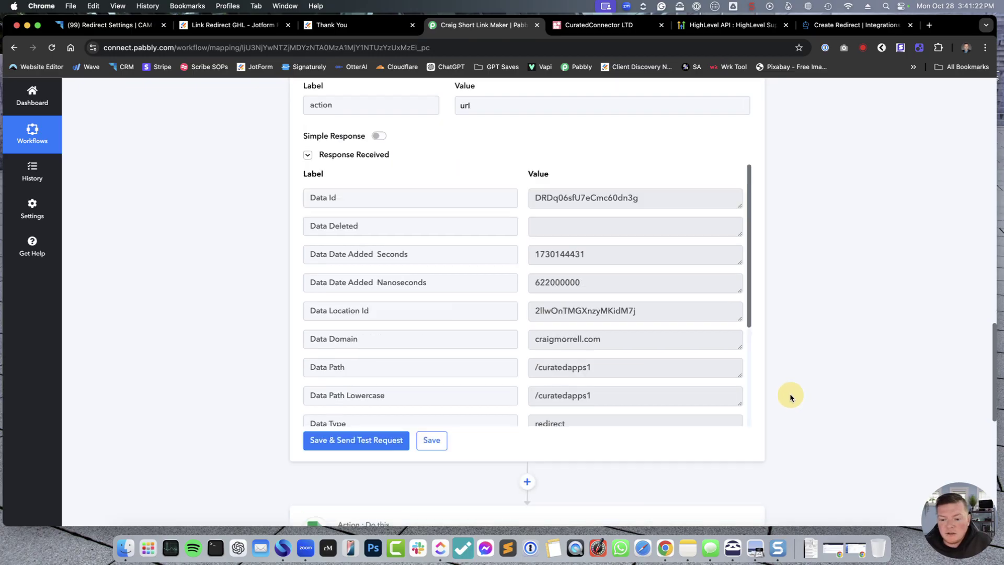
scroll(788, 375, "down", 1)
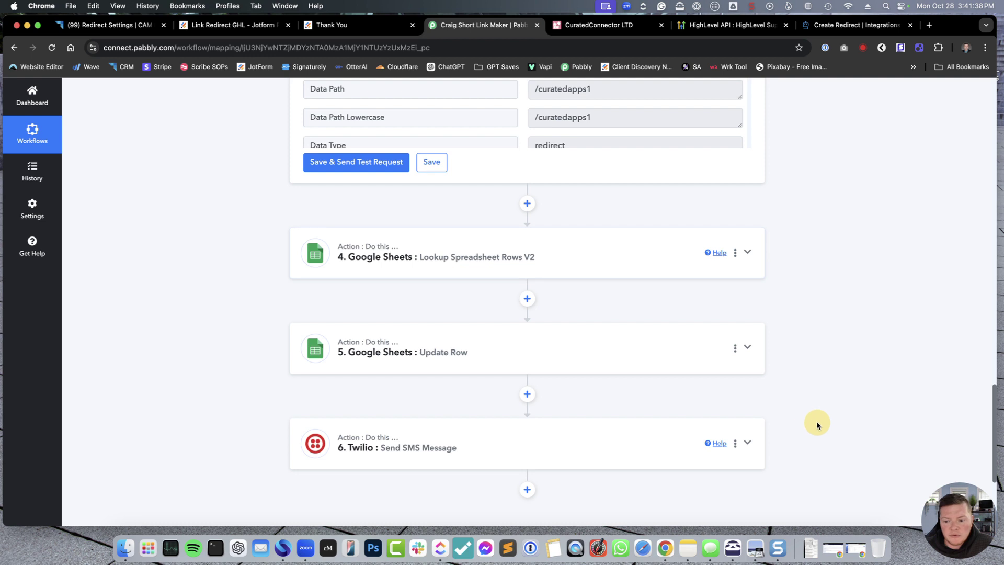
scroll(817, 423, "down", 2)
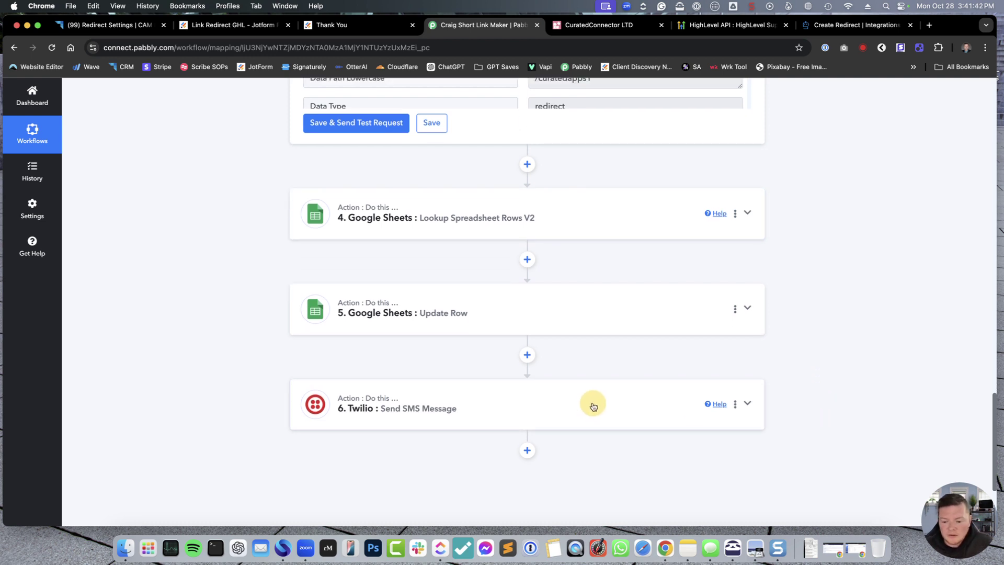
left_click(710, 547)
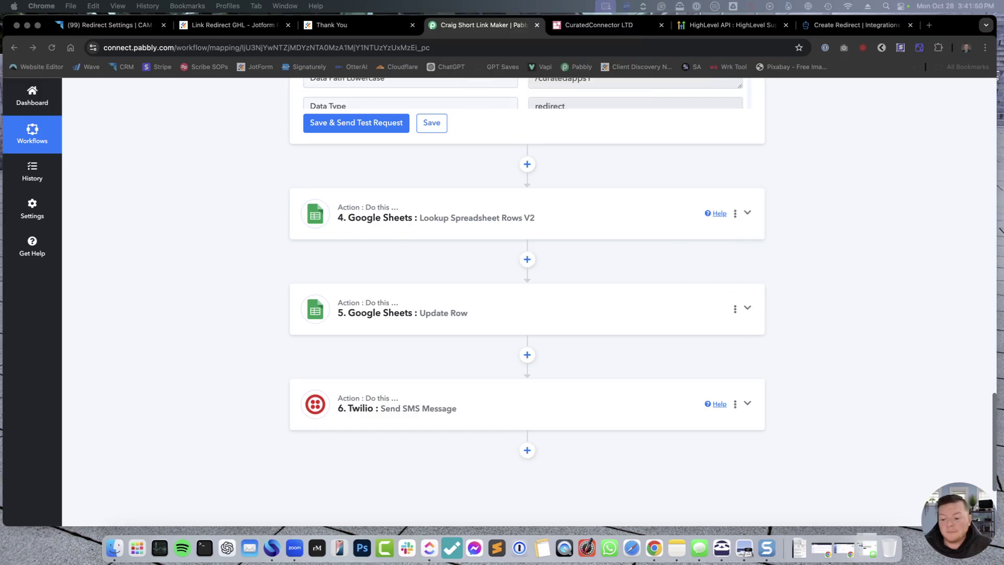
left_click(897, 198)
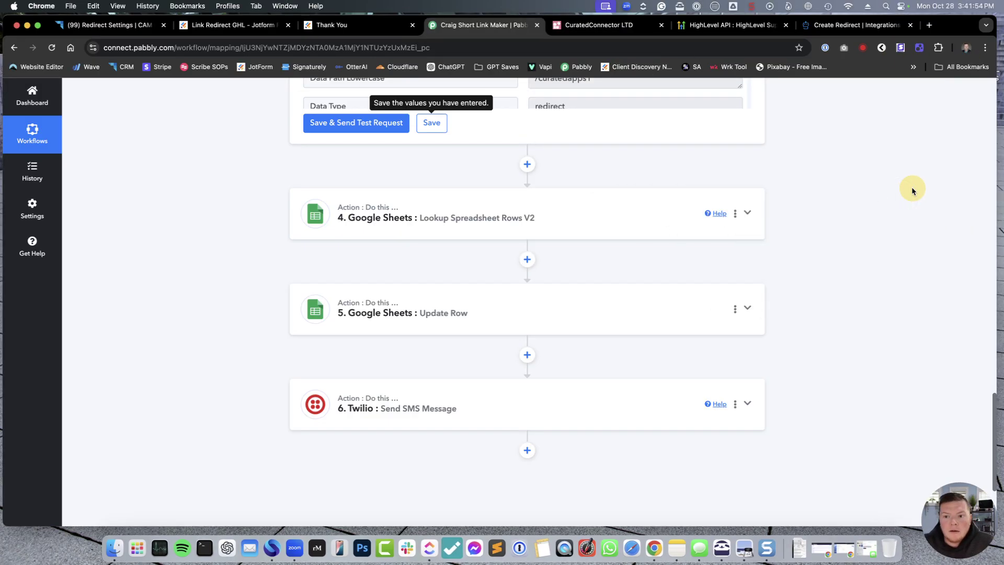
left_click(819, 194)
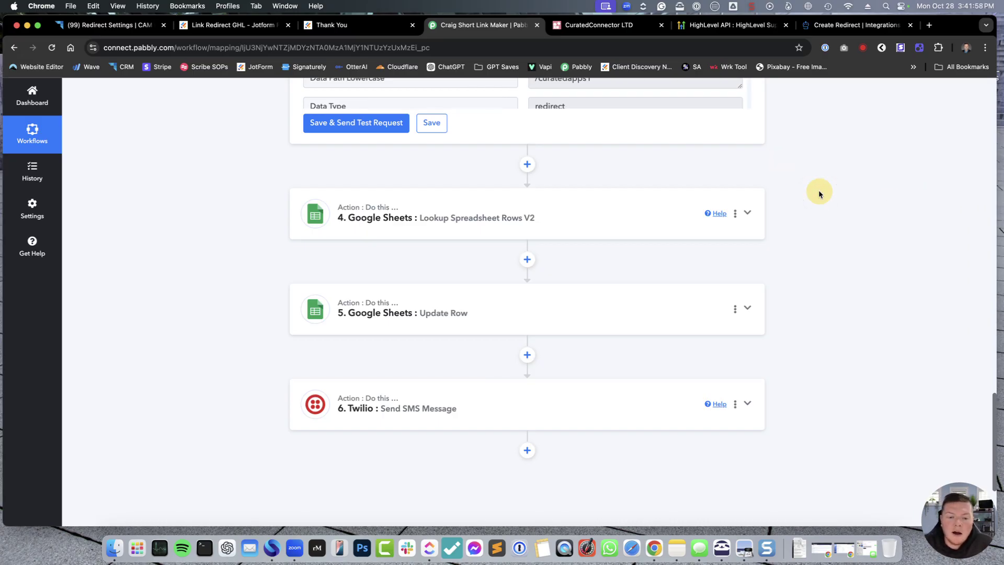